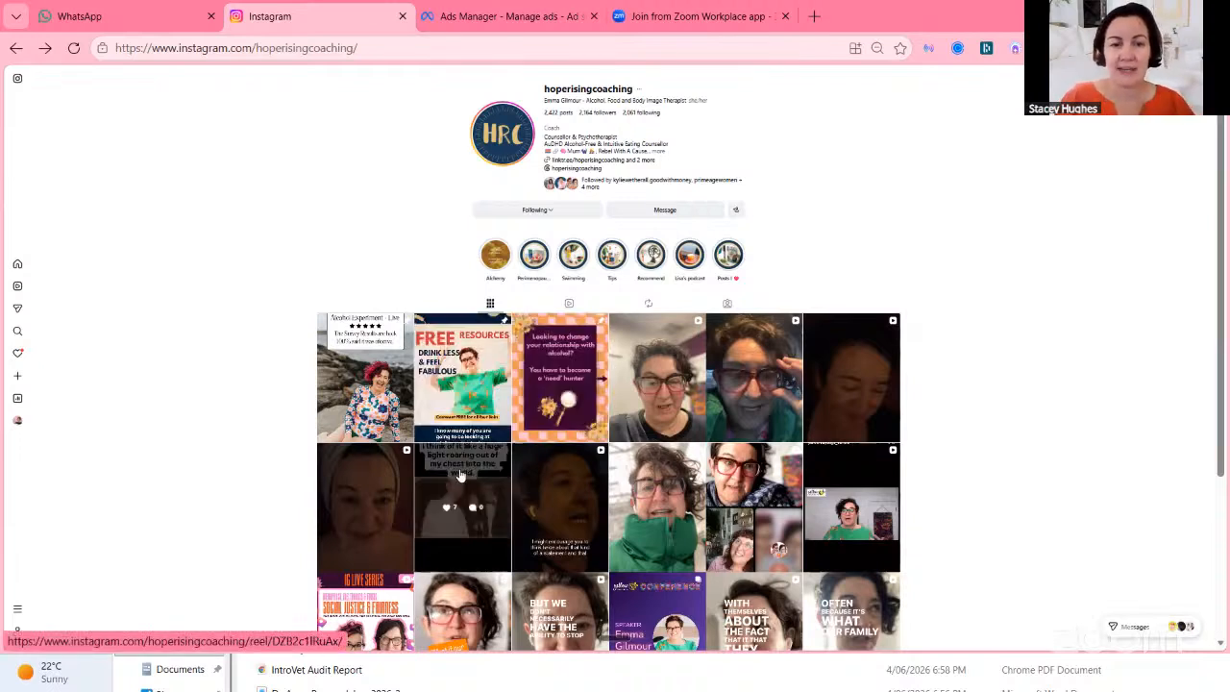
# Browse the Instagram profile's posts and reels and open the 'light roaring out of my chest' reel.
pyautogui.click(447, 469)
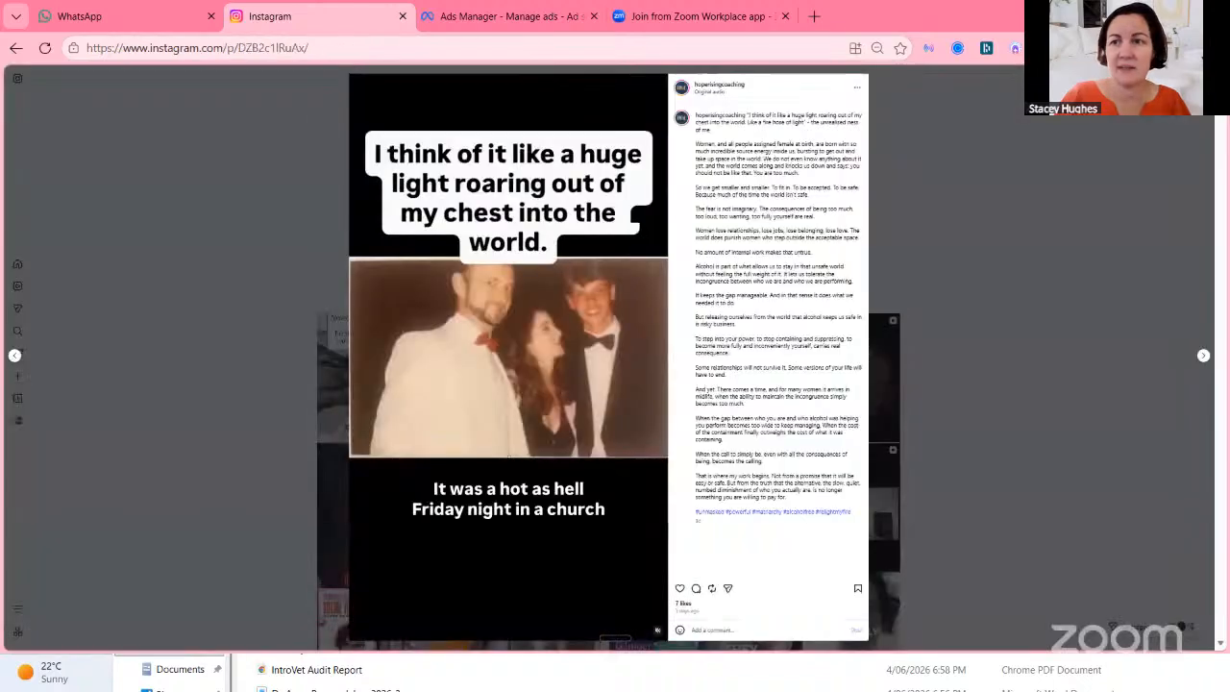
pyautogui.press('Escape')
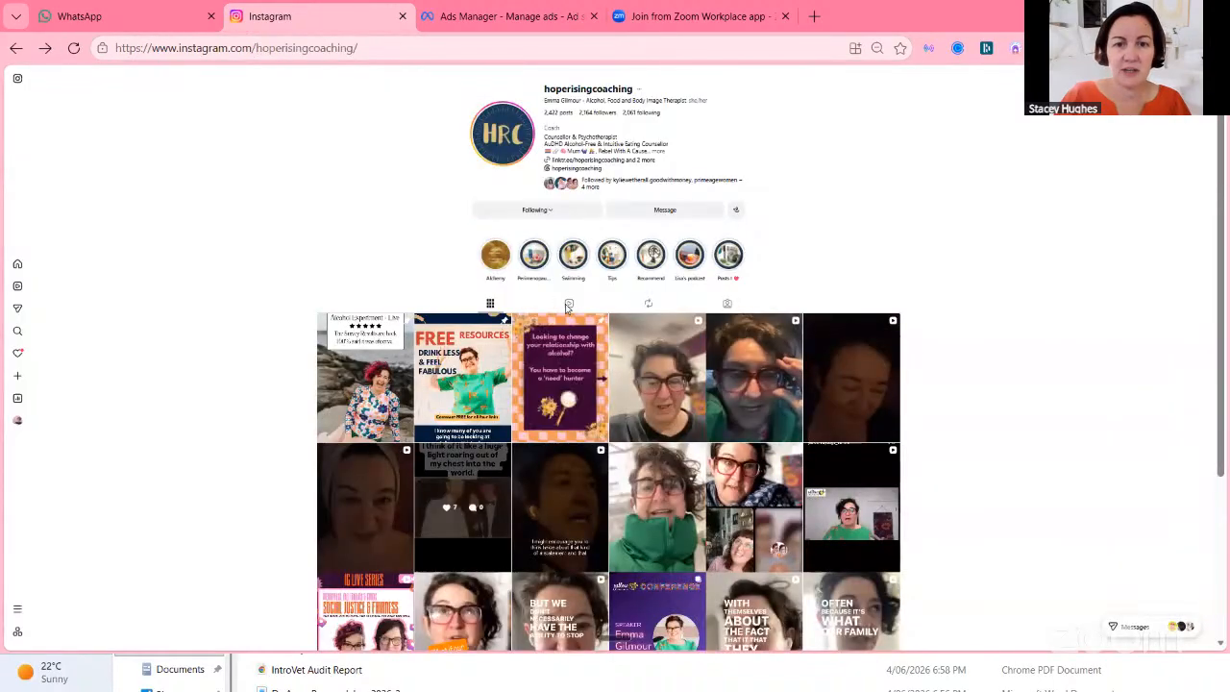
pyautogui.click(568, 303)
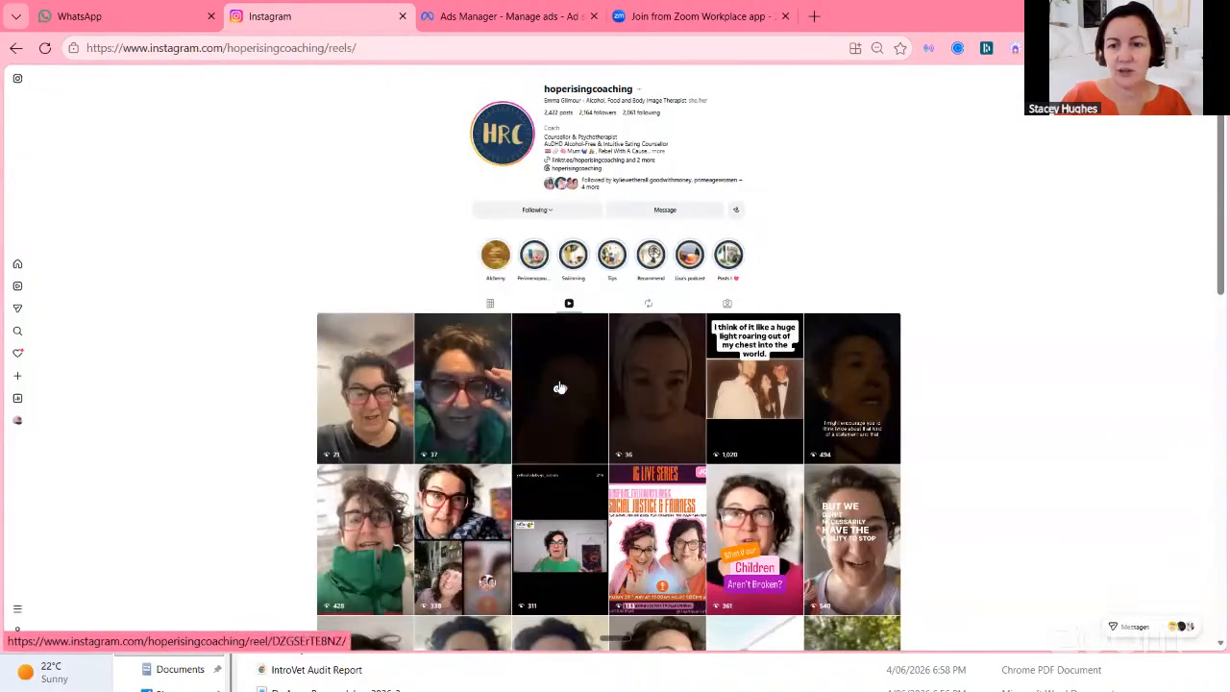
pyautogui.click(715, 392)
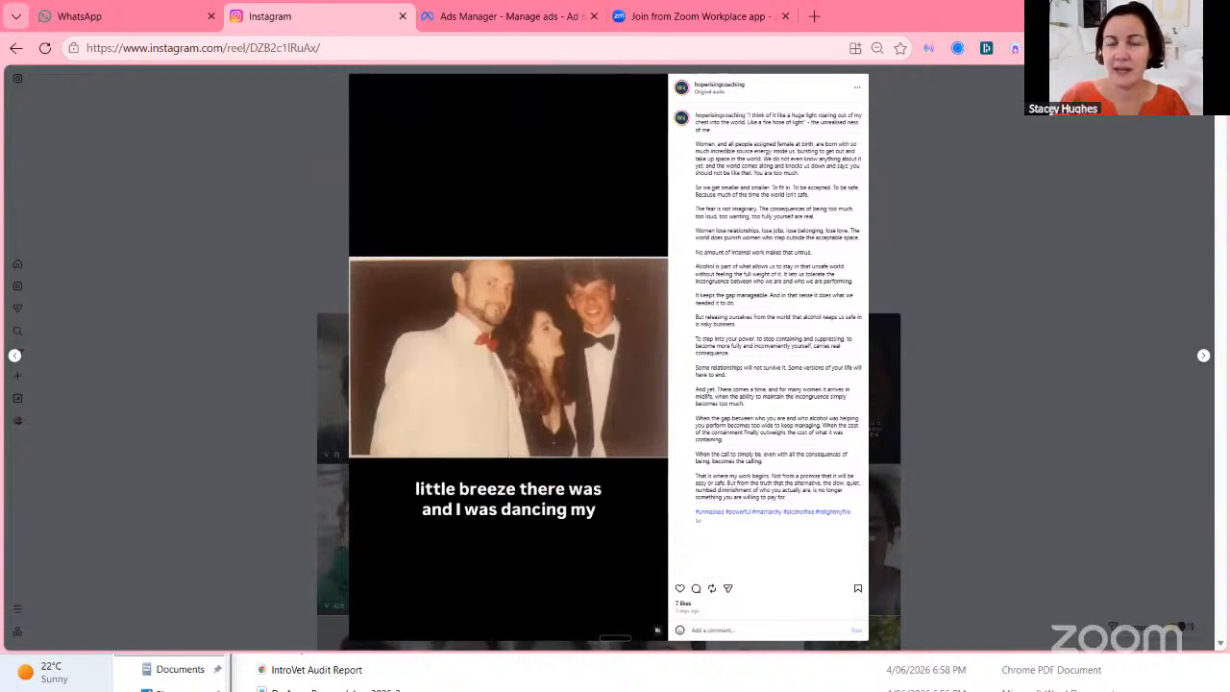
# Switch to the Ads Manager tab and review the [JUN26] Followers Ad campaign's budget settings.
pyautogui.click(520, 19)
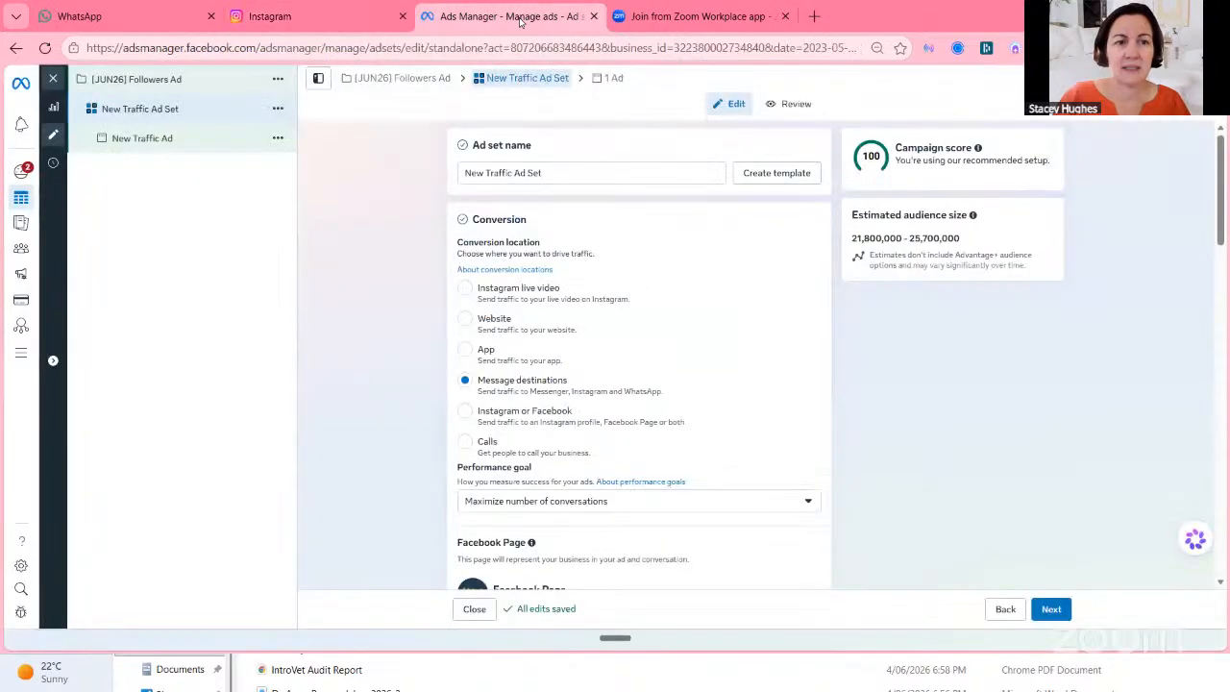
pyautogui.click(163, 81)
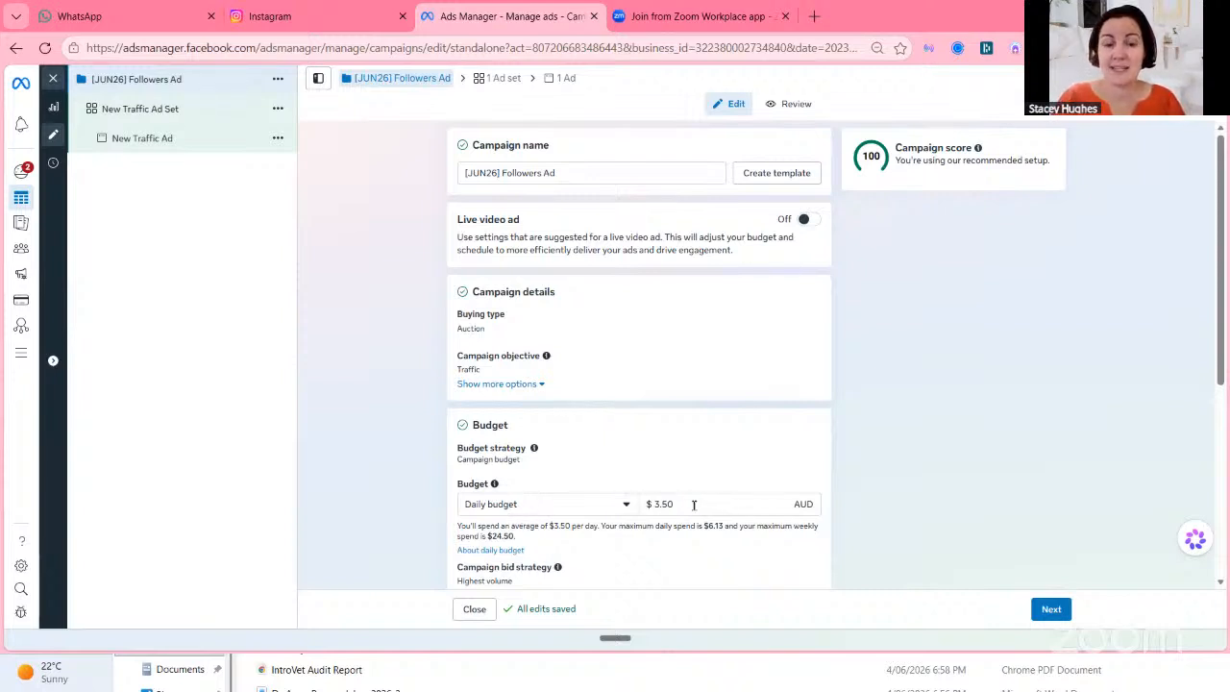
pyautogui.scroll(-3, 694, 505)
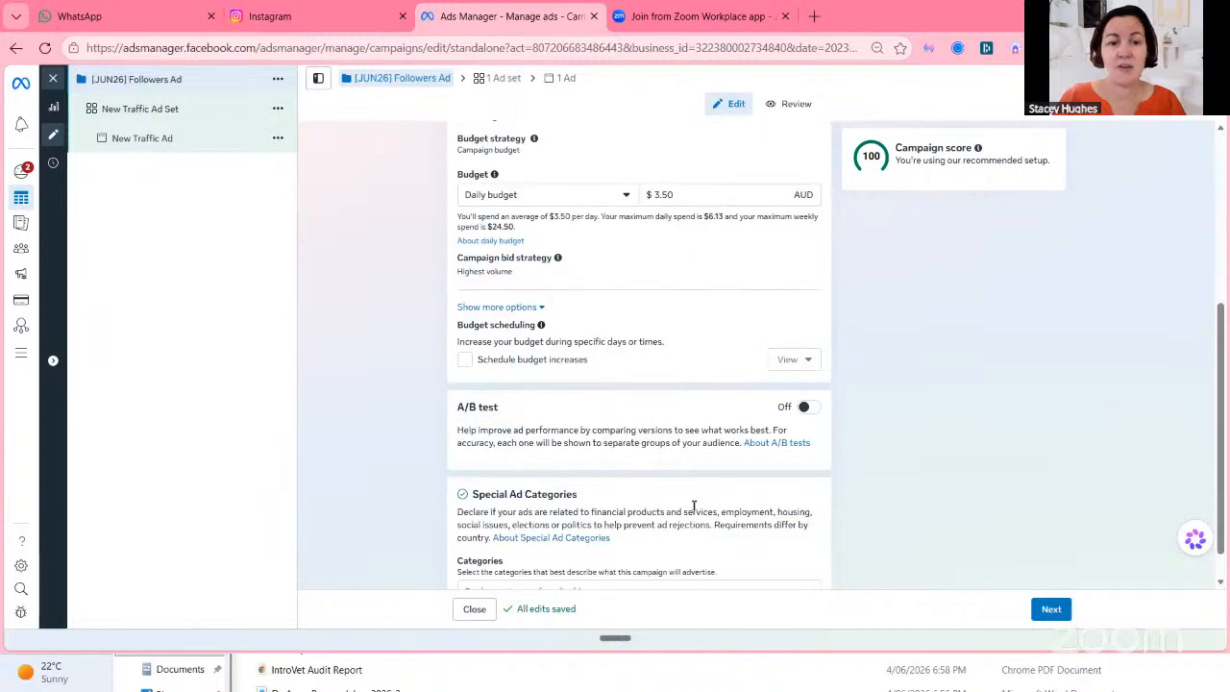
# Rename the ad set to Advantage + Parents.
pyautogui.click(178, 113)
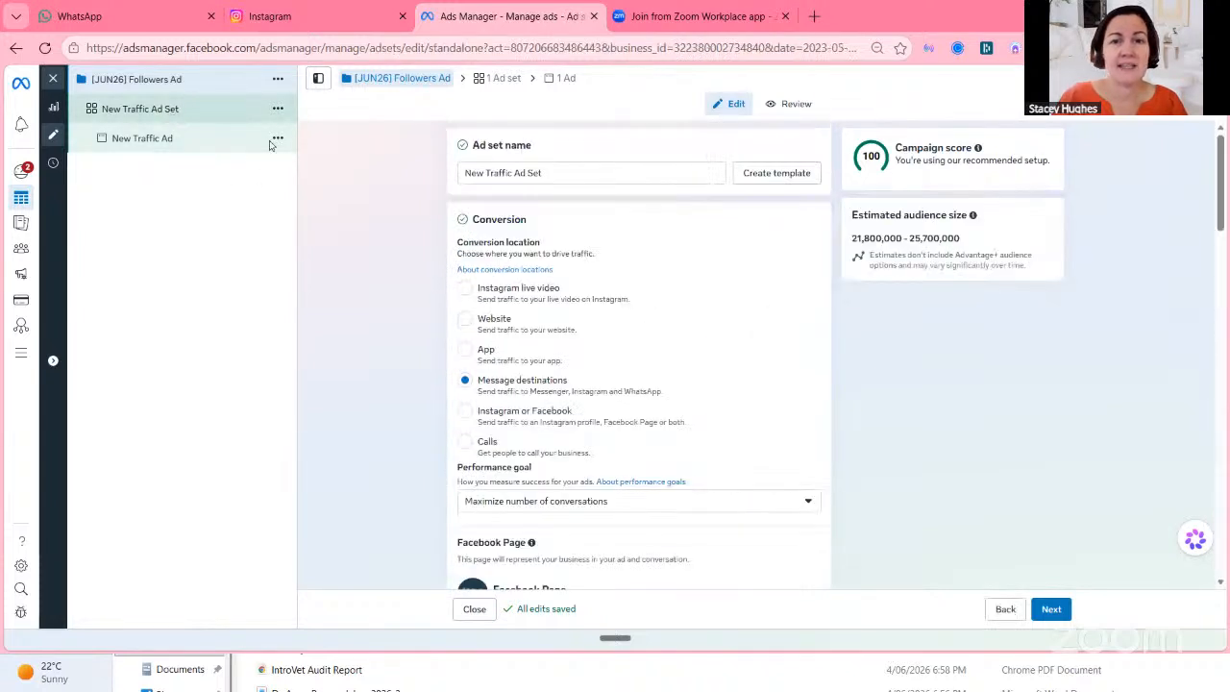
pyautogui.click(626, 173)
pyautogui.hotkey('ctrl', 'a')
pyautogui.write('Advantage +')
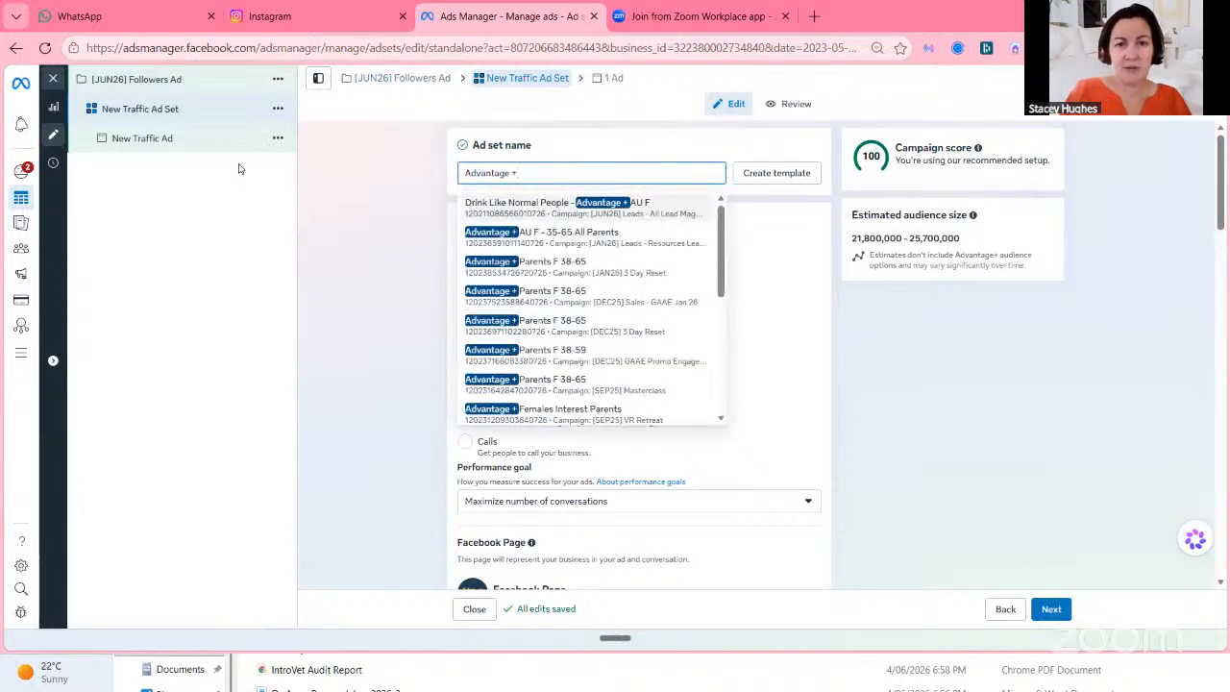
pyautogui.write(' Parents')
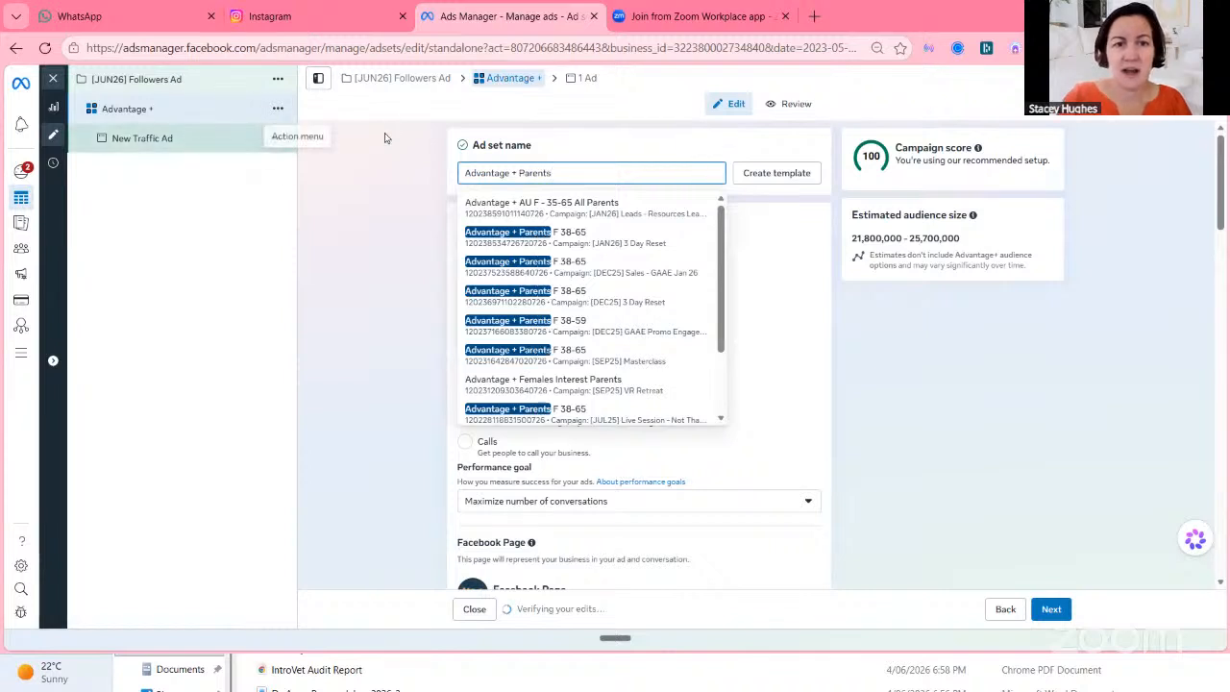
pyautogui.click(594, 170)
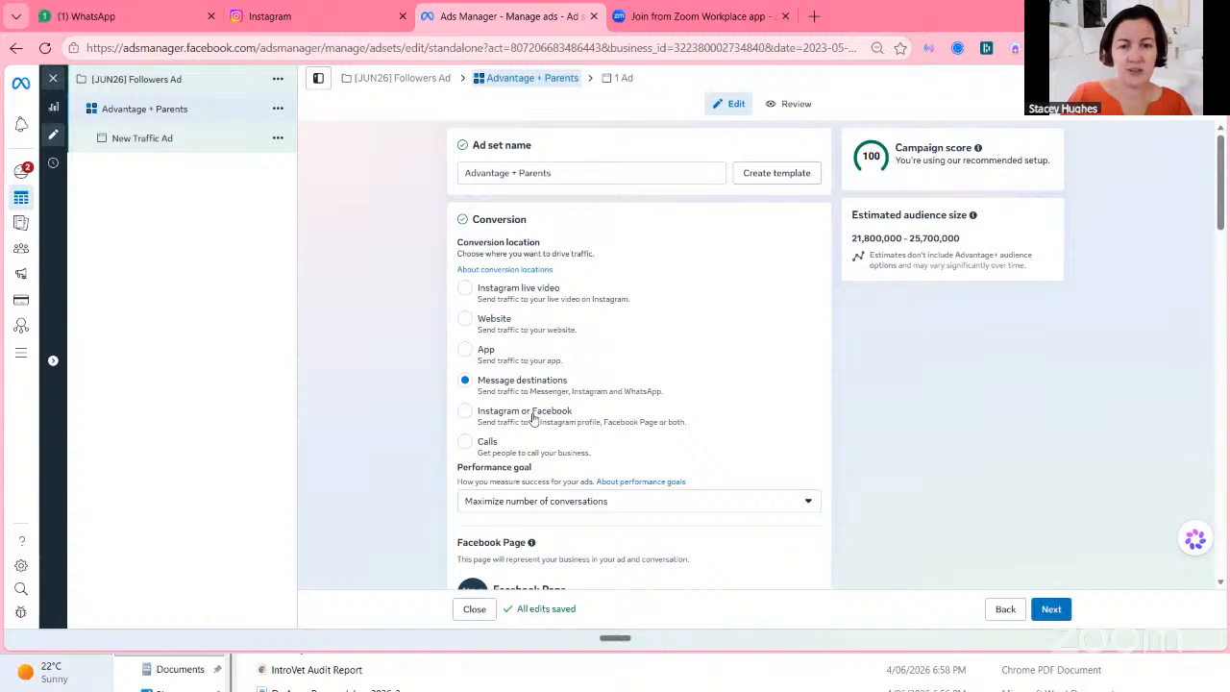
# Set the conversion location to Instagram or Facebook and keep only the Instagram profile as destination.
pyautogui.click(465, 412)
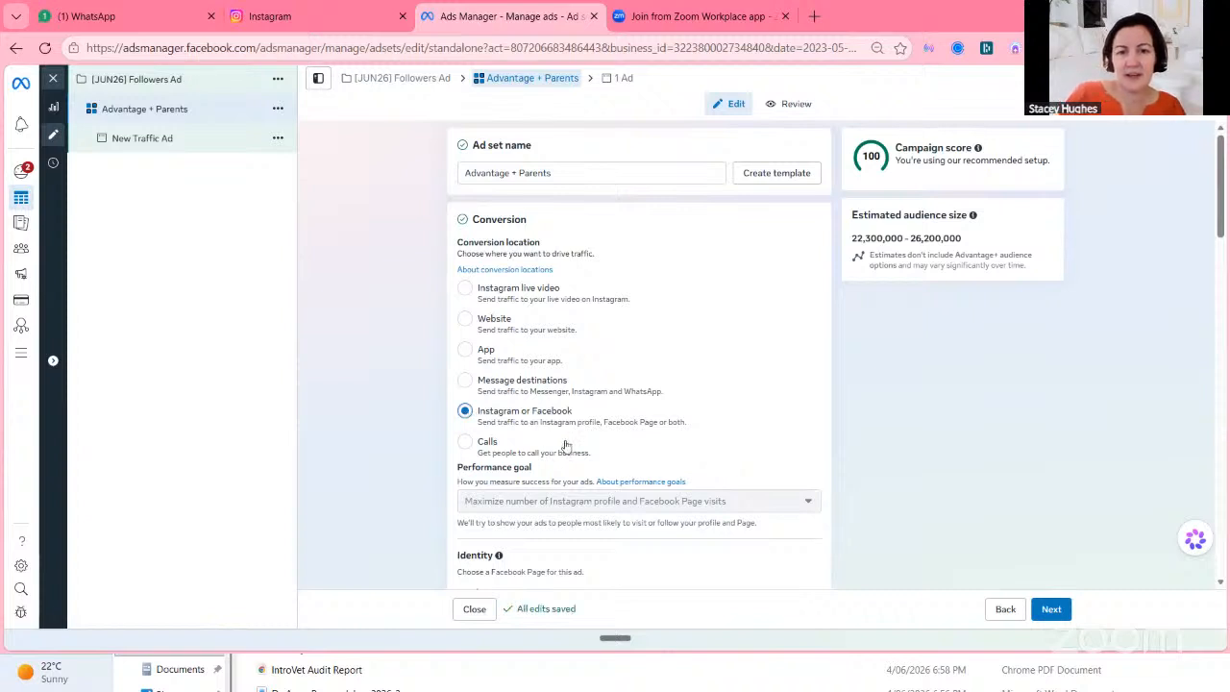
pyautogui.scroll(-1, 571, 443)
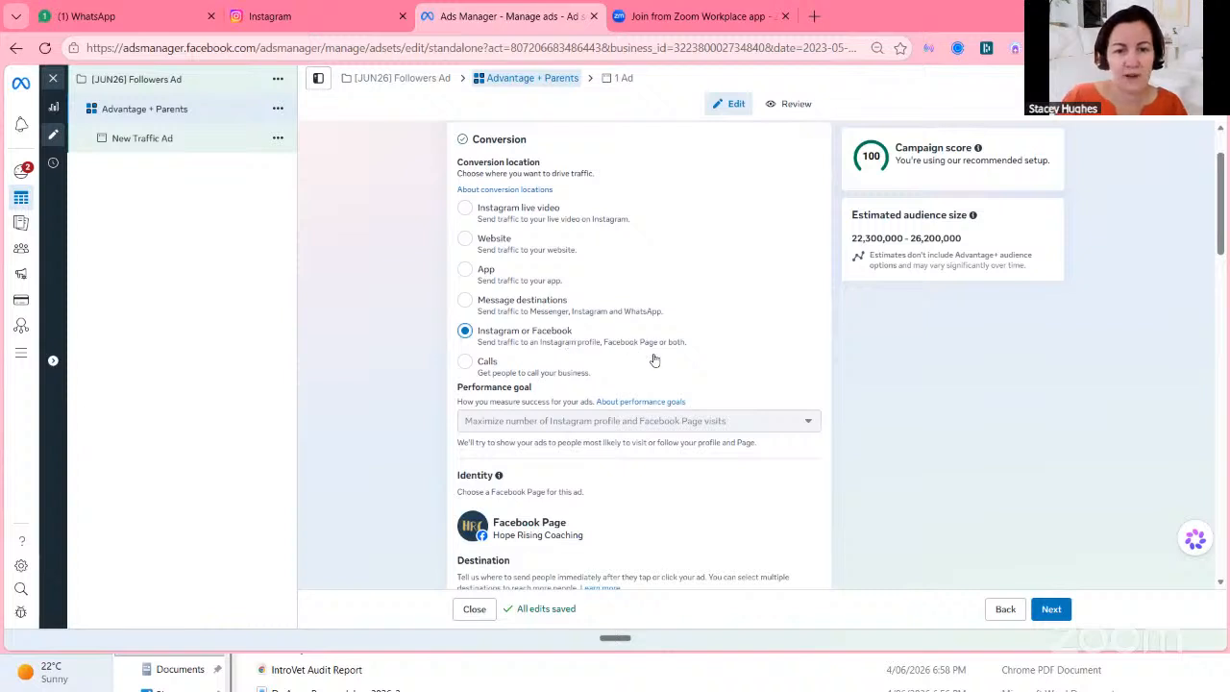
pyautogui.scroll(-2, 653, 358)
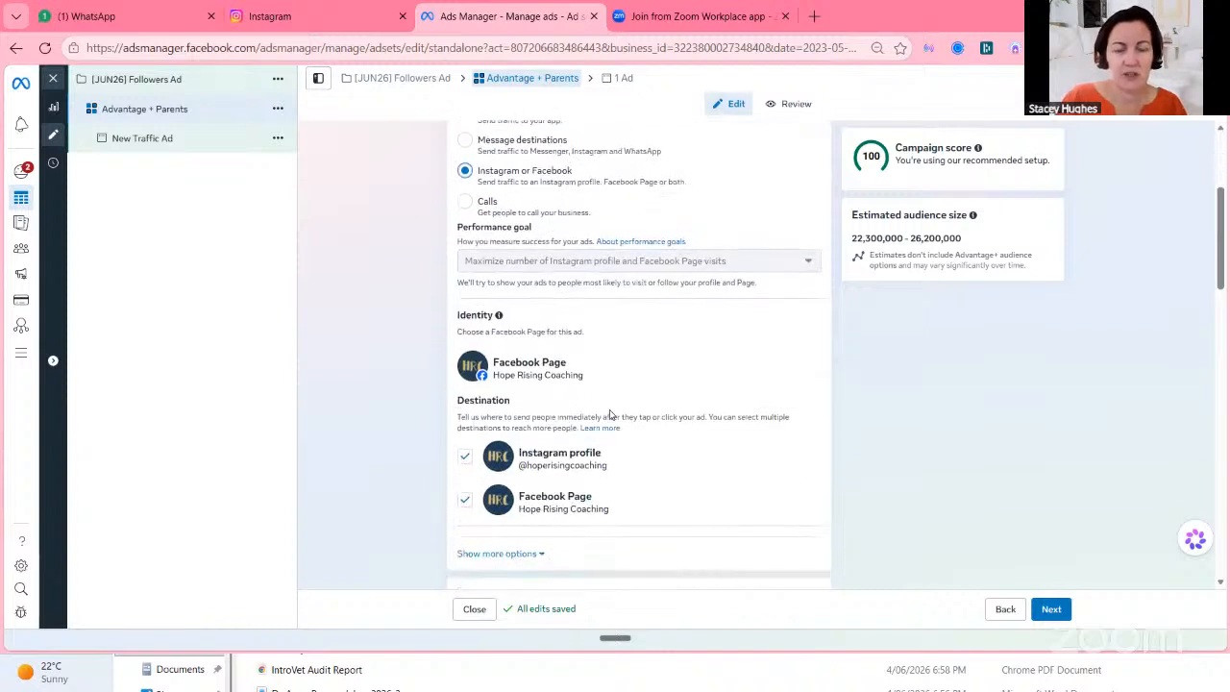
pyautogui.click(464, 502)
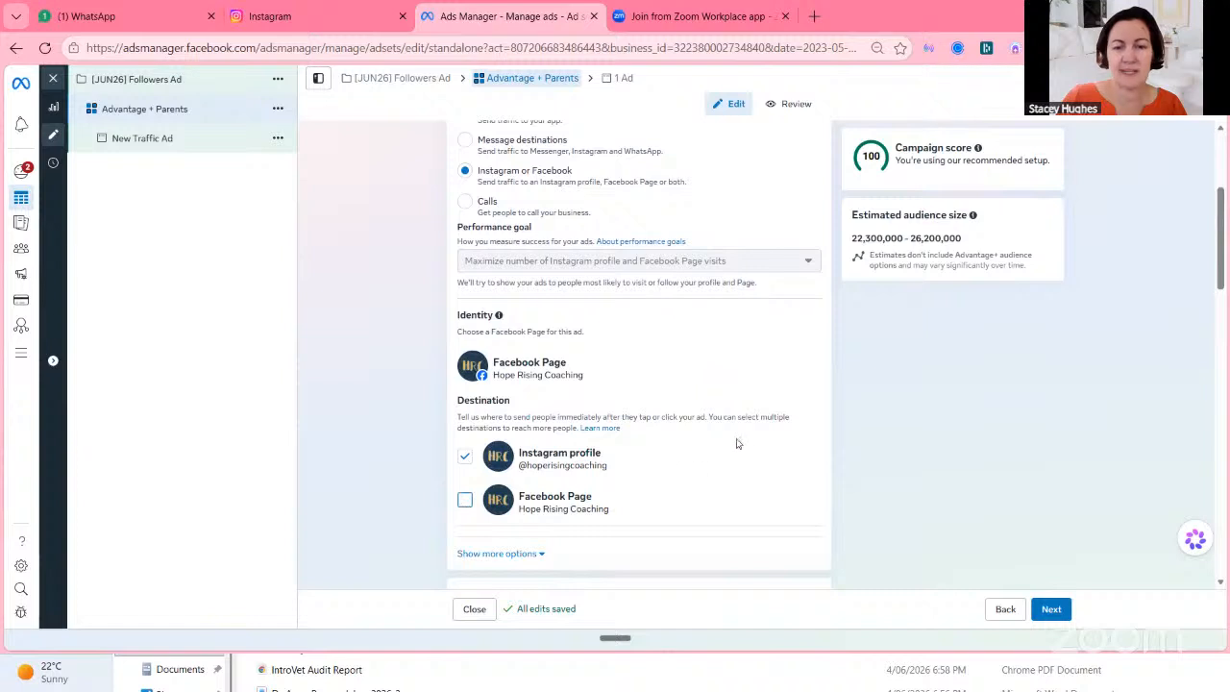
# Set the audience controls' minimum age to 25.
pyautogui.scroll(-2, 734, 441)
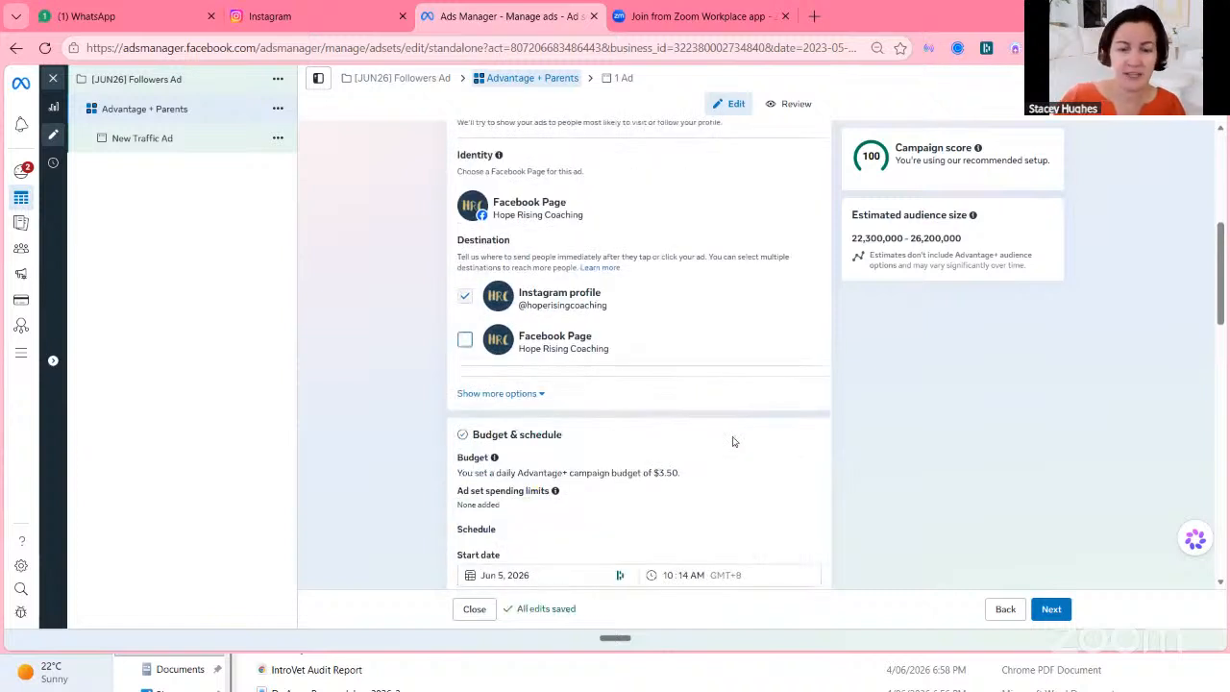
pyautogui.scroll(-1, 733, 441)
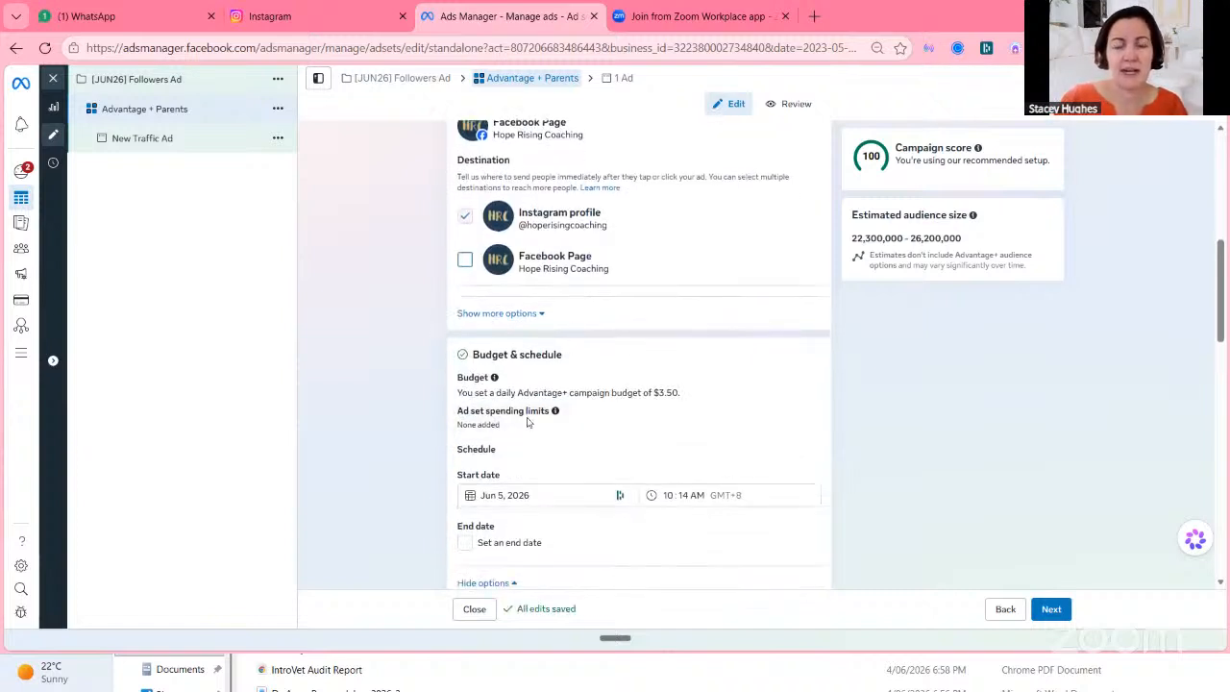
pyautogui.scroll(-2, 779, 465)
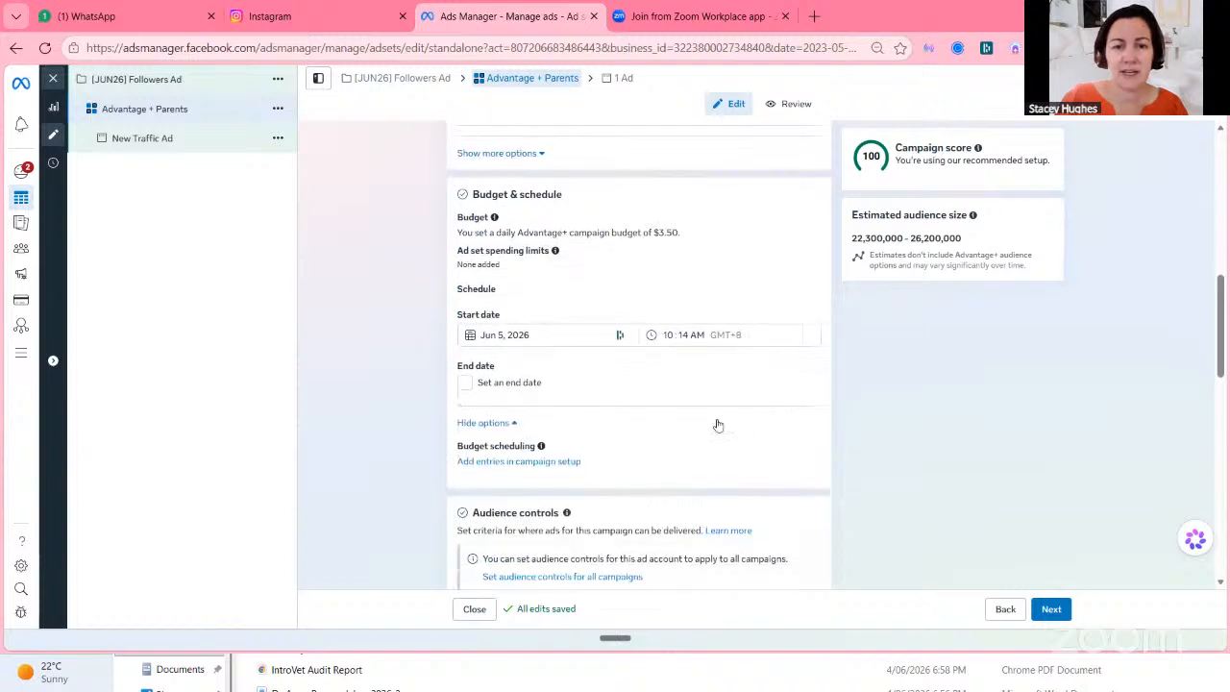
pyautogui.scroll(-3, 607, 388)
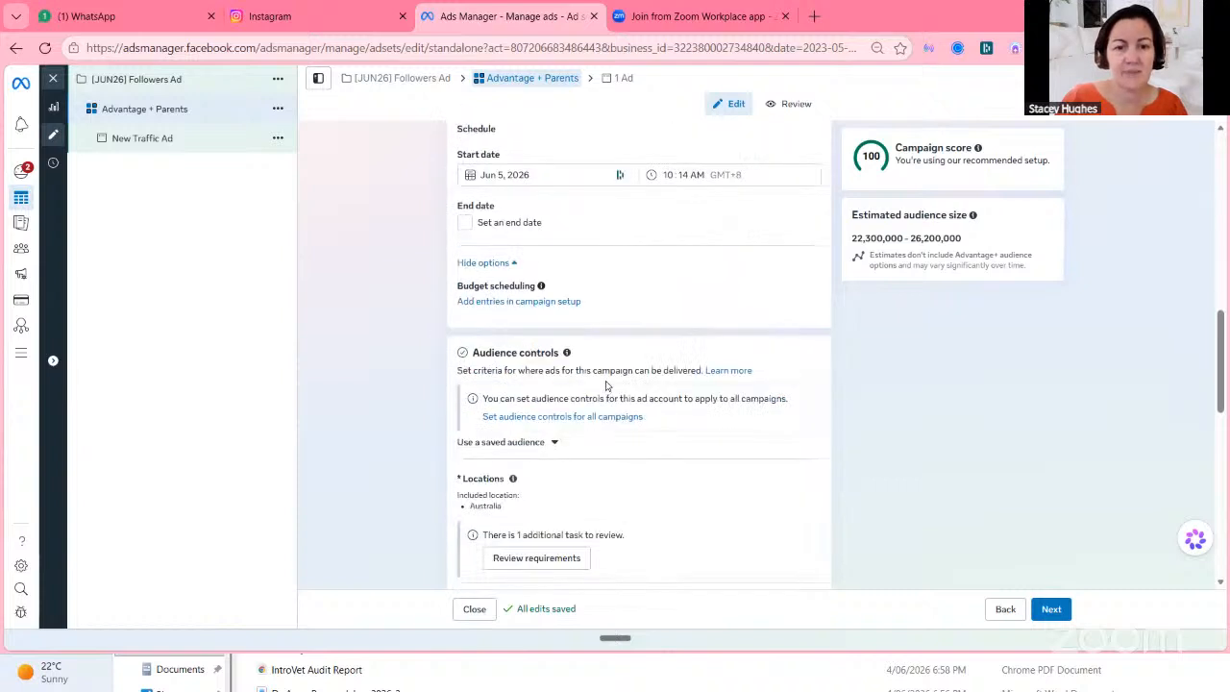
pyautogui.scroll(-1, 501, 413)
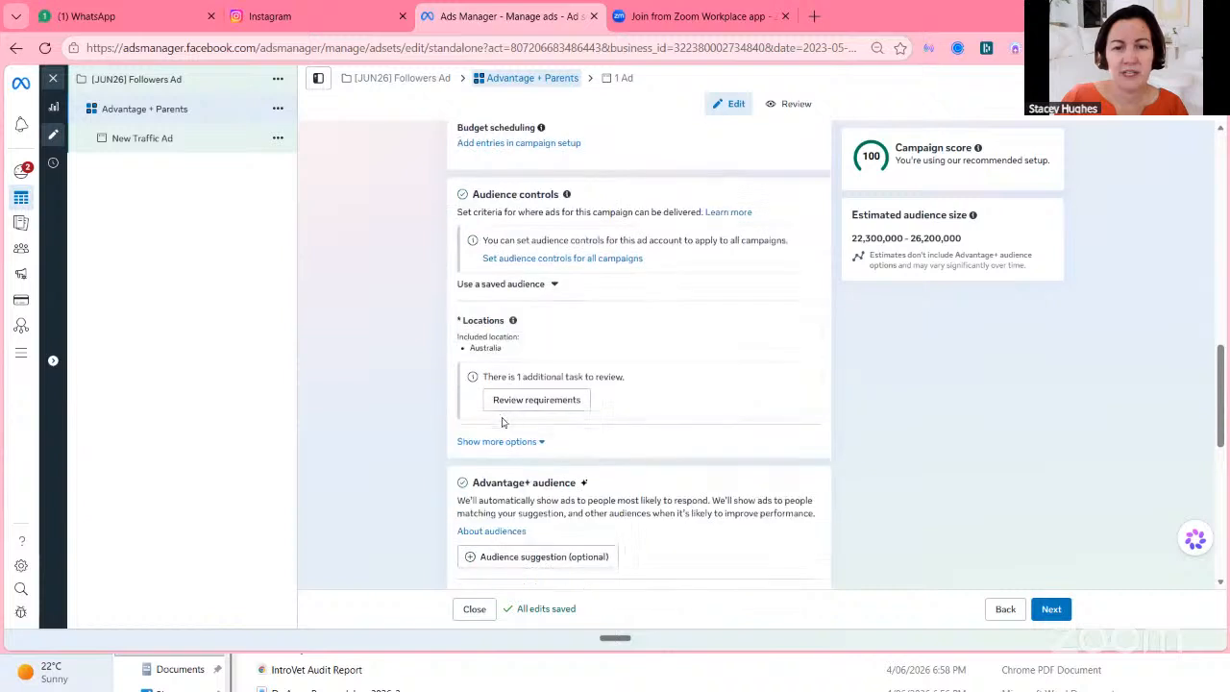
pyautogui.click(507, 439)
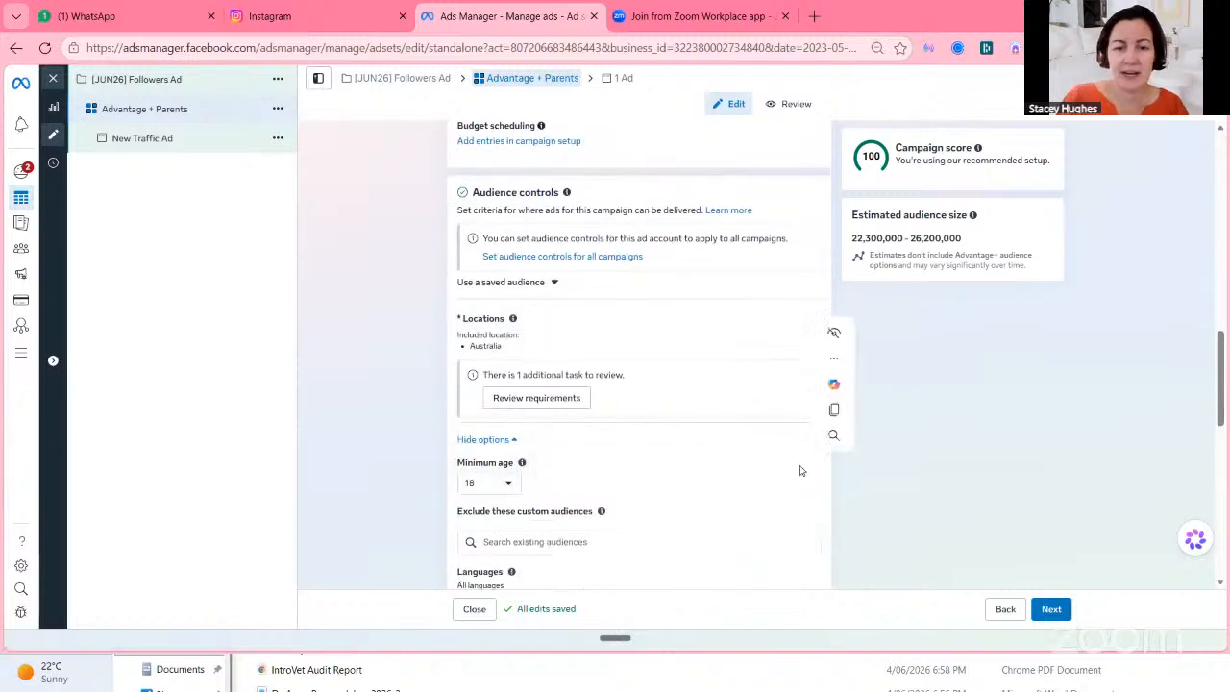
pyautogui.click(508, 483)
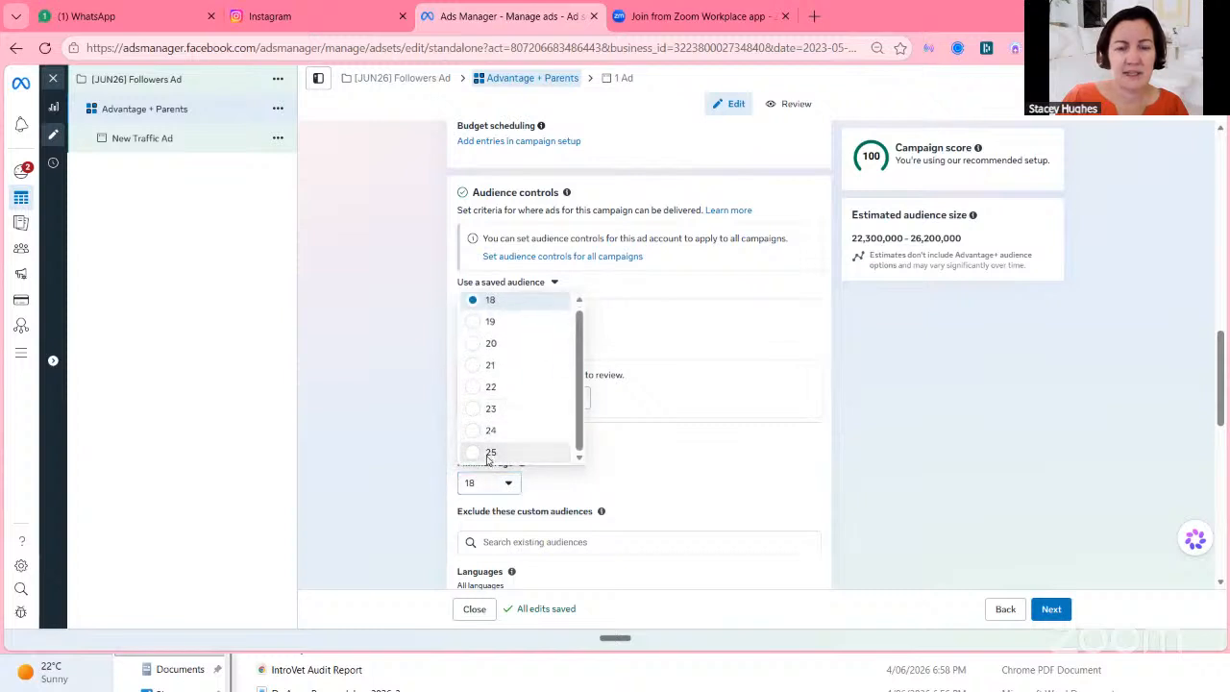
pyautogui.click(654, 439)
pyautogui.scroll(-2, 654, 437)
pyautogui.scroll(-1, 591, 403)
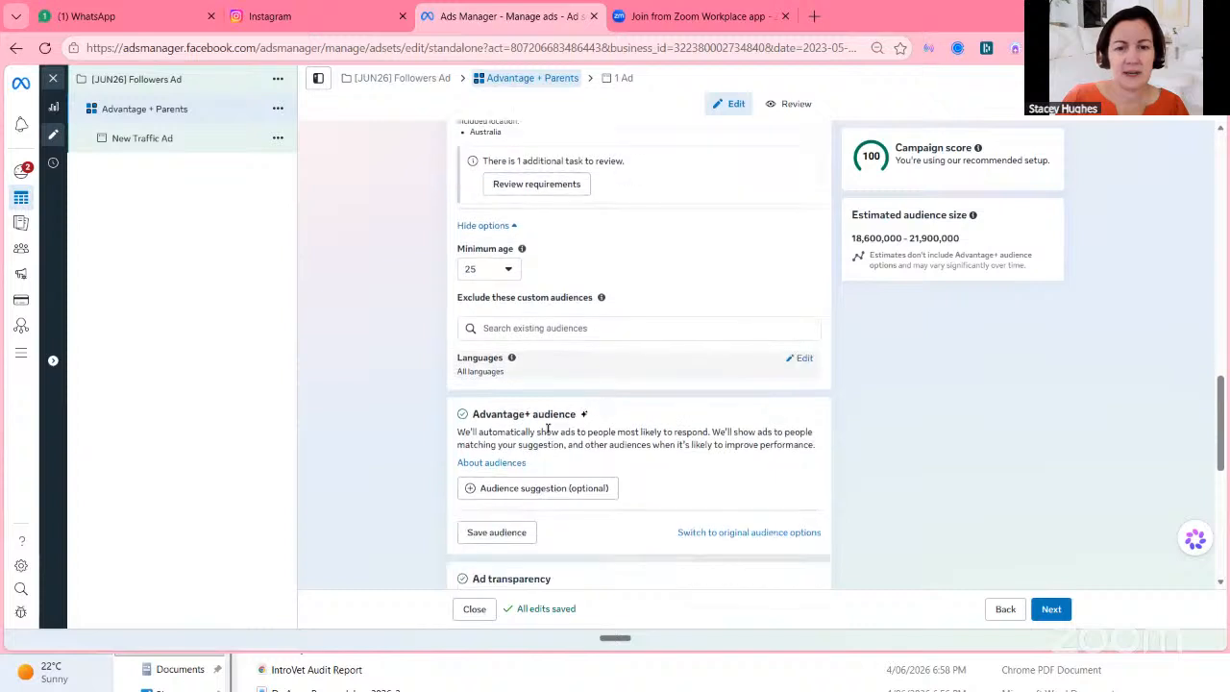
# Add an Advantage+ audience suggestion limited to women with Parents (All) as detailed targeting.
pyautogui.click(501, 462)
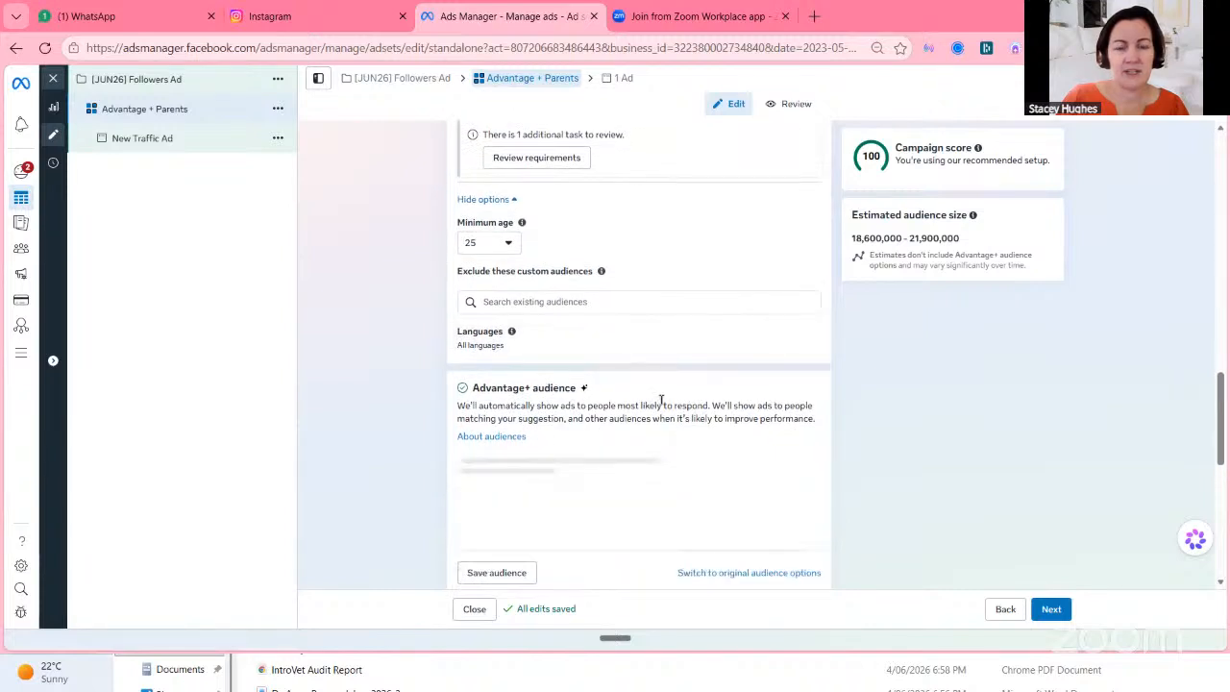
pyautogui.scroll(-2, 634, 403)
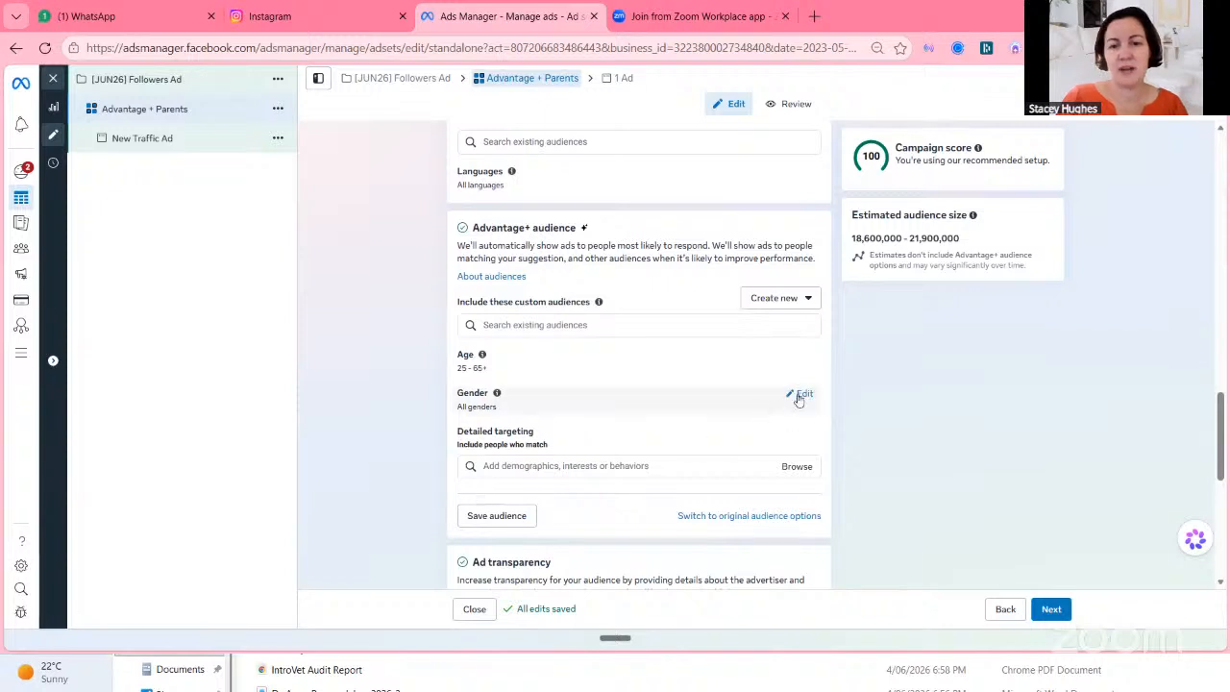
pyautogui.click(802, 394)
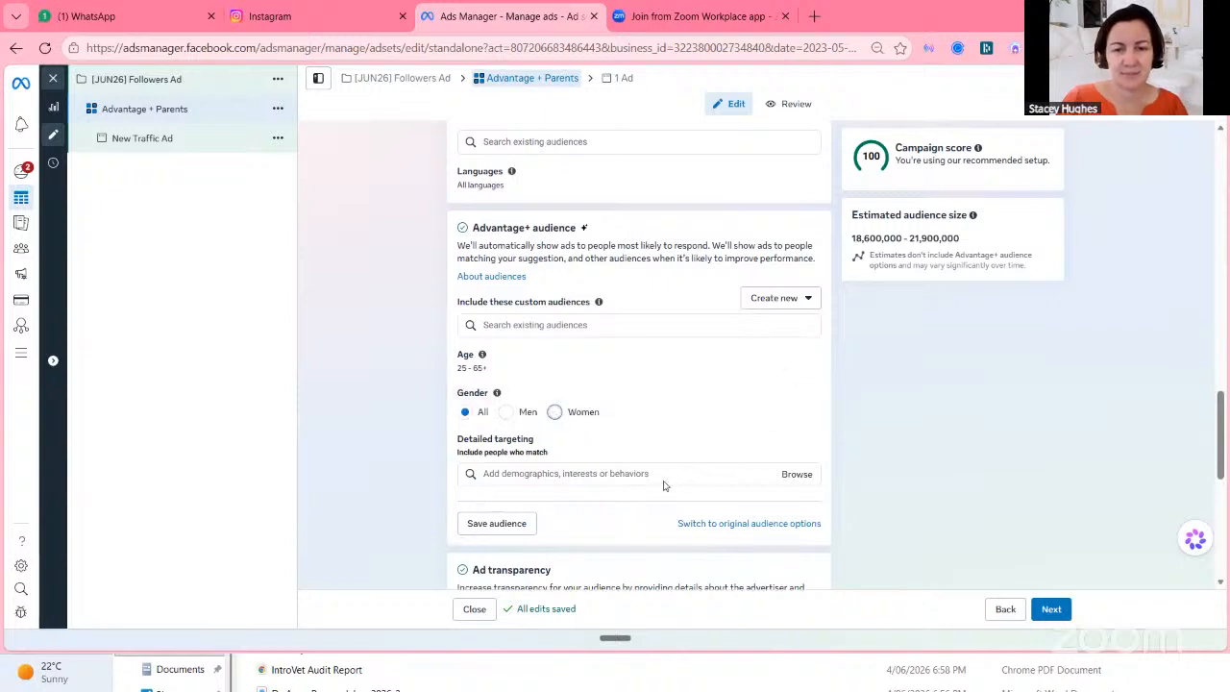
pyautogui.click(555, 413)
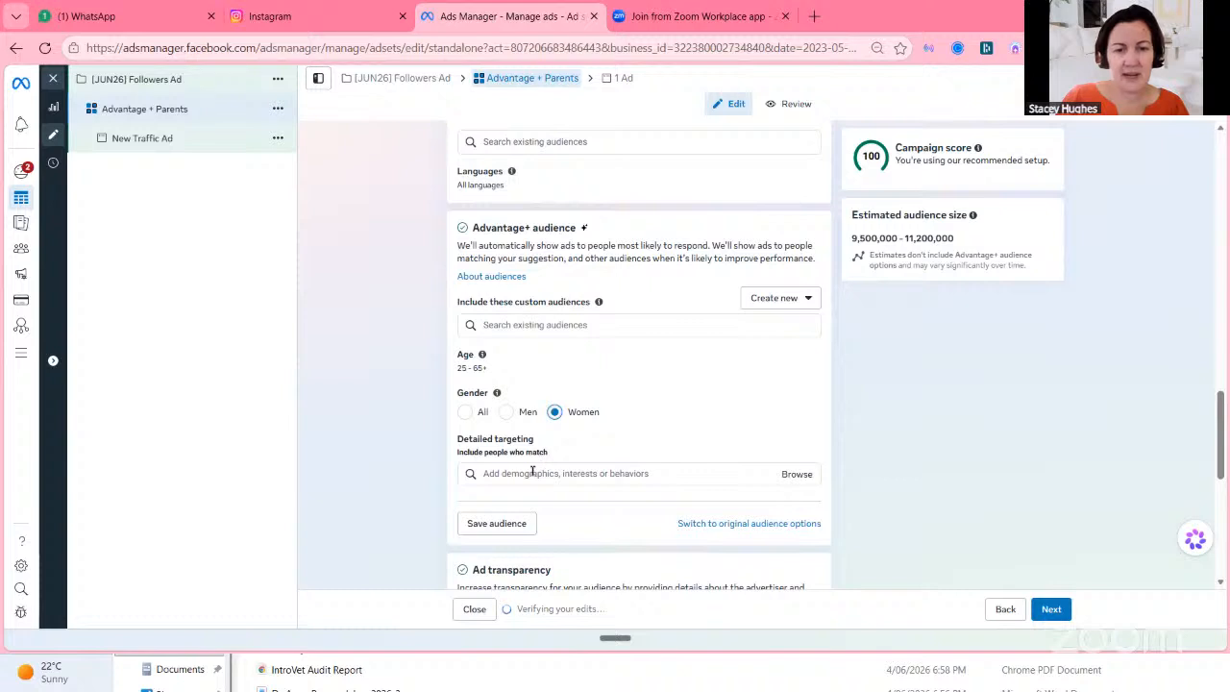
pyautogui.click(534, 472)
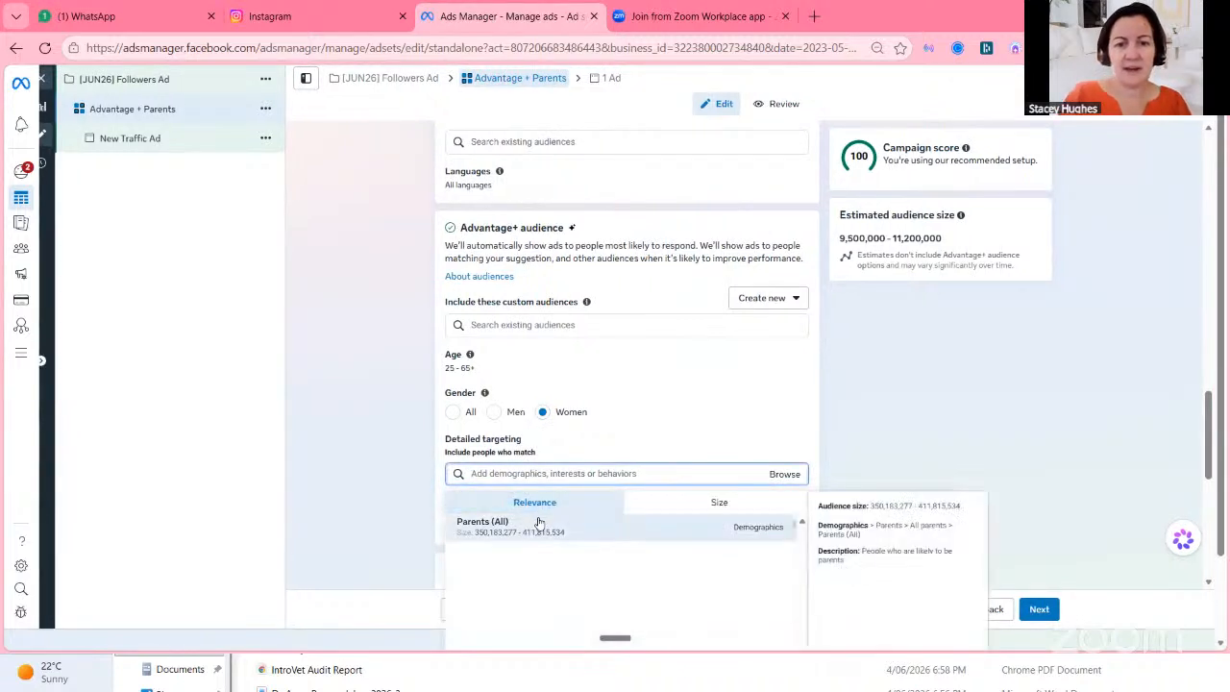
pyautogui.click(538, 524)
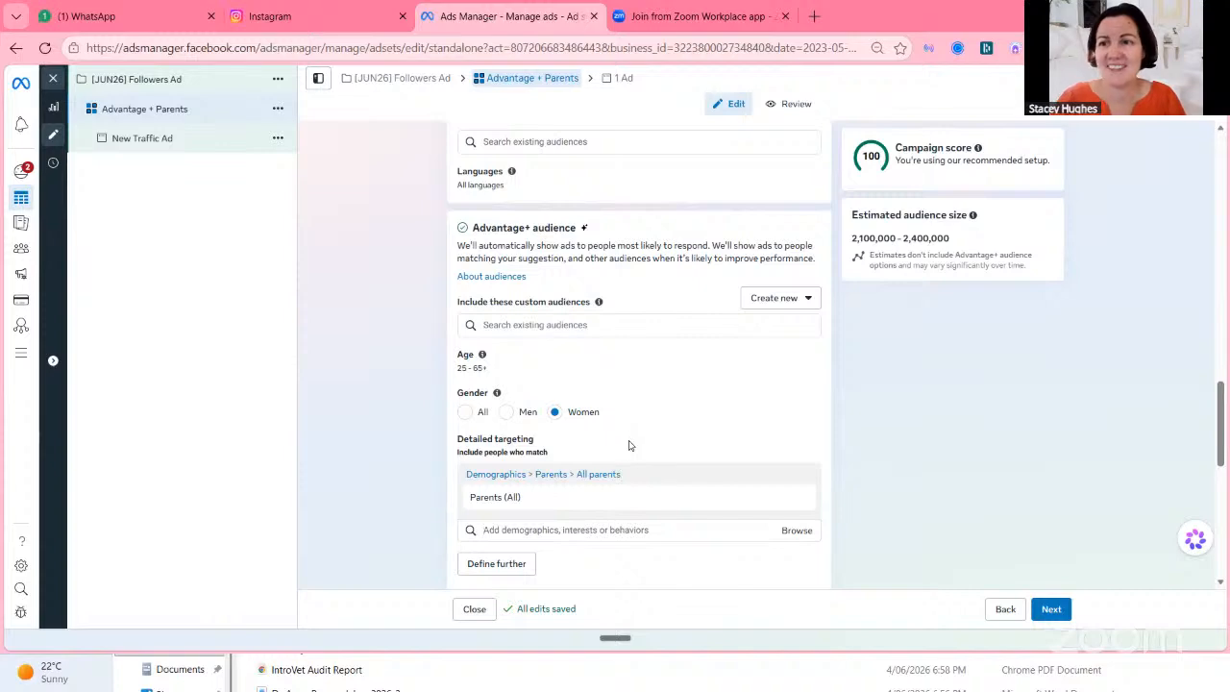
# Review the ad transparency and placements sections, then continue to the ad setup.
pyautogui.scroll(-3, 629, 445)
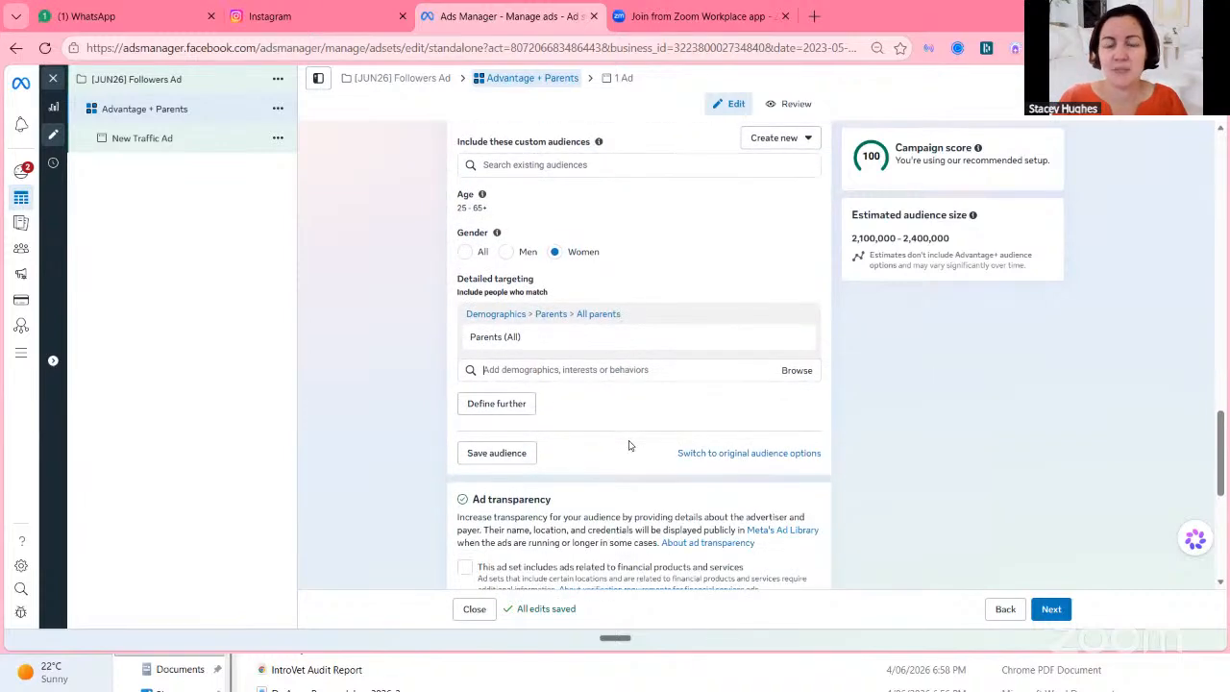
pyautogui.scroll(-2, 629, 445)
pyautogui.scroll(-3, 629, 442)
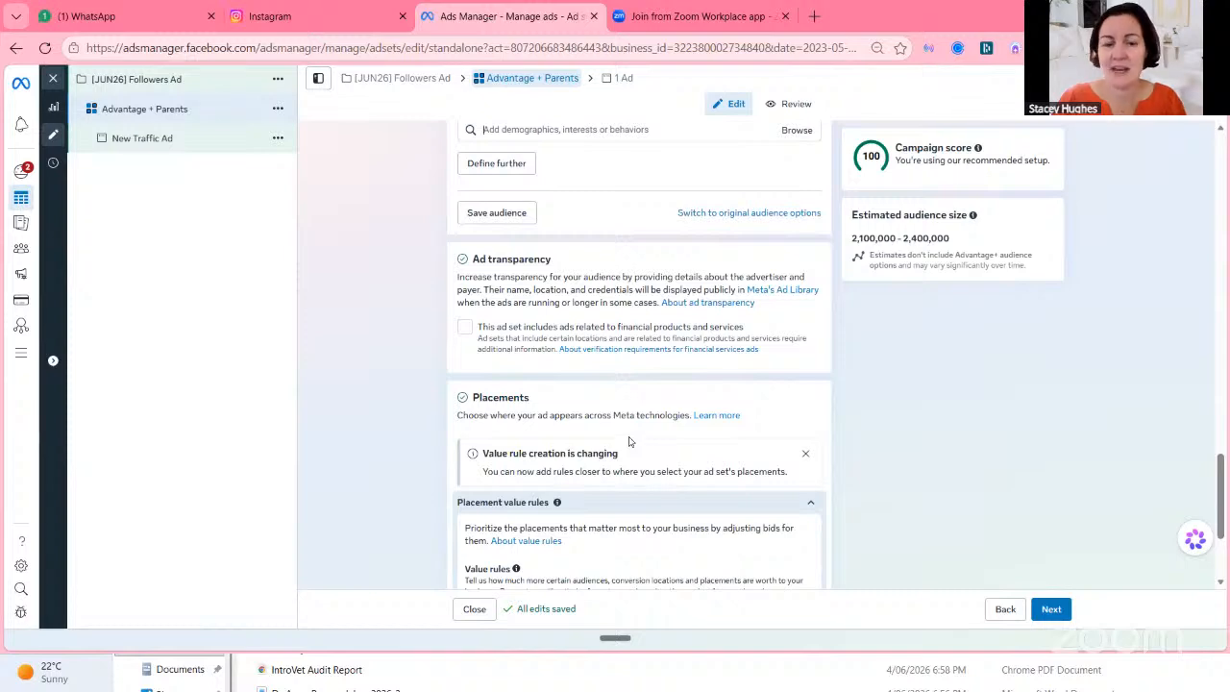
pyautogui.scroll(-4, 629, 442)
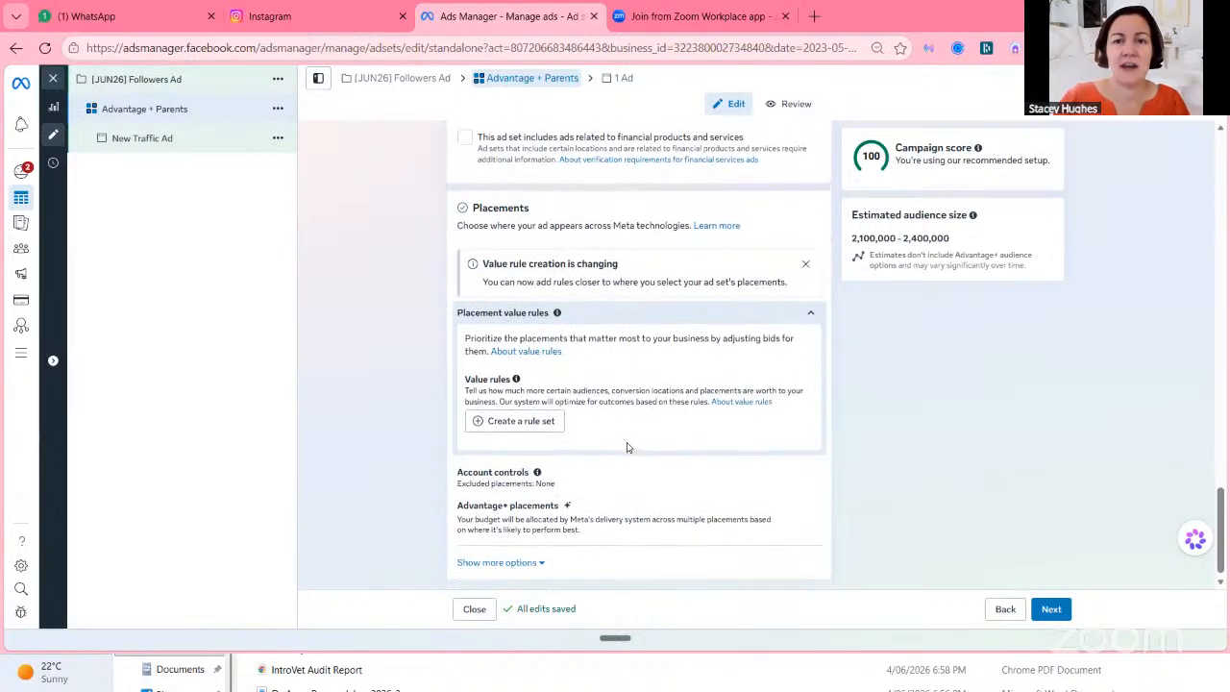
pyautogui.scroll(5, 626, 447)
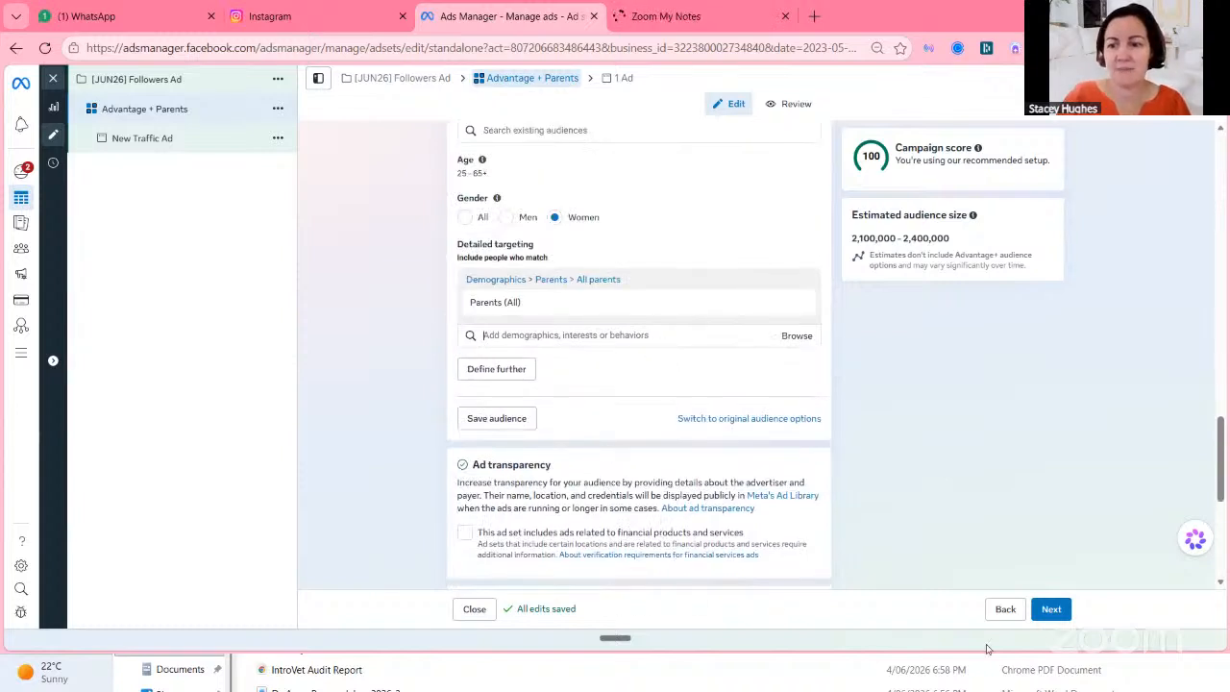
pyautogui.click(1051, 608)
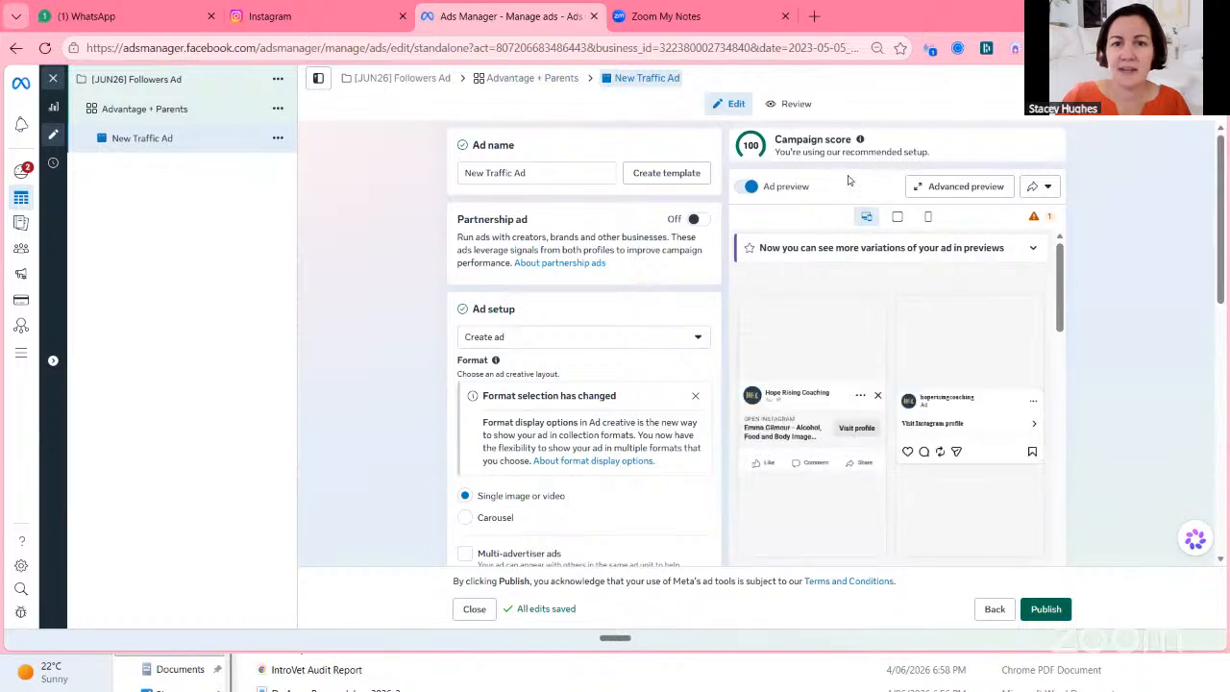
# Rename the ad as "Existing Post: Photo".
pyautogui.moveTo(530, 174); pyautogui.dragTo(372, 200)
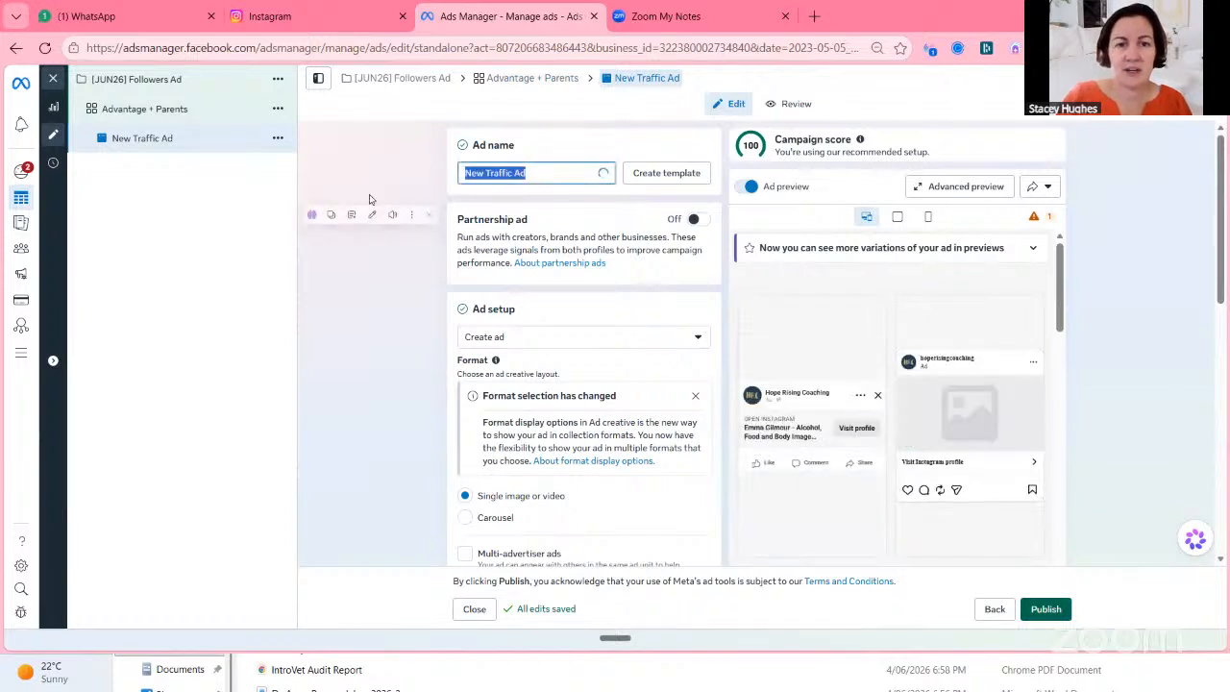
pyautogui.write('Existing Post:')
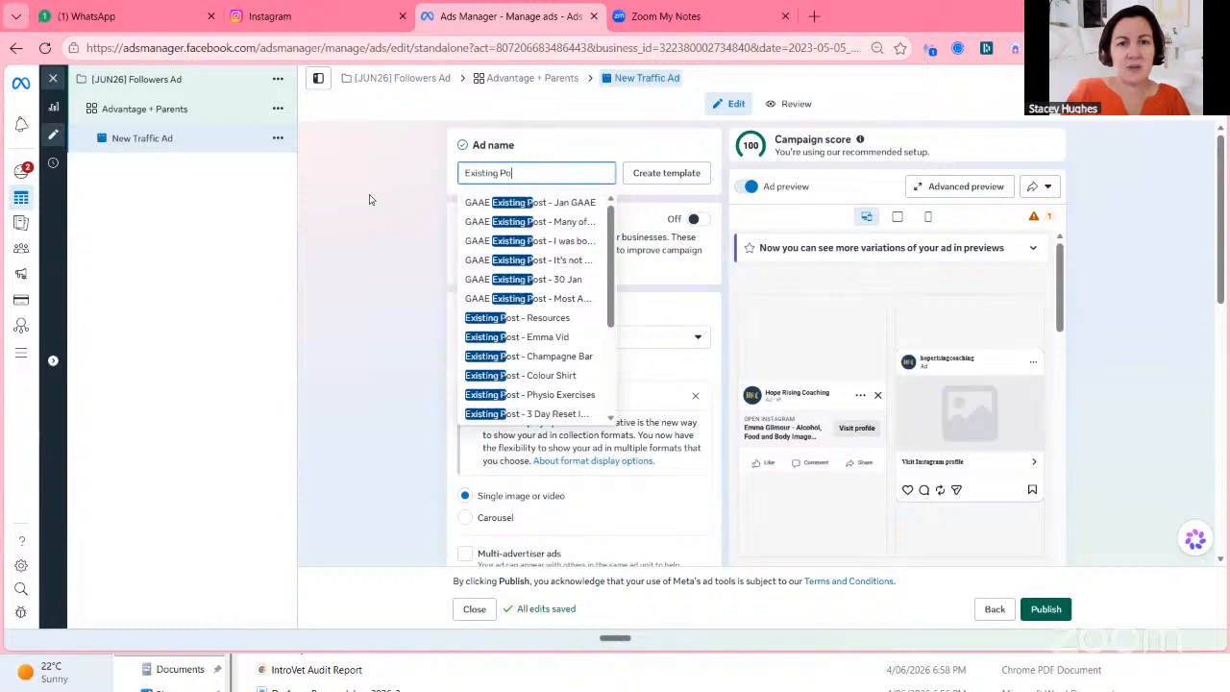
pyautogui.click(278, 17)
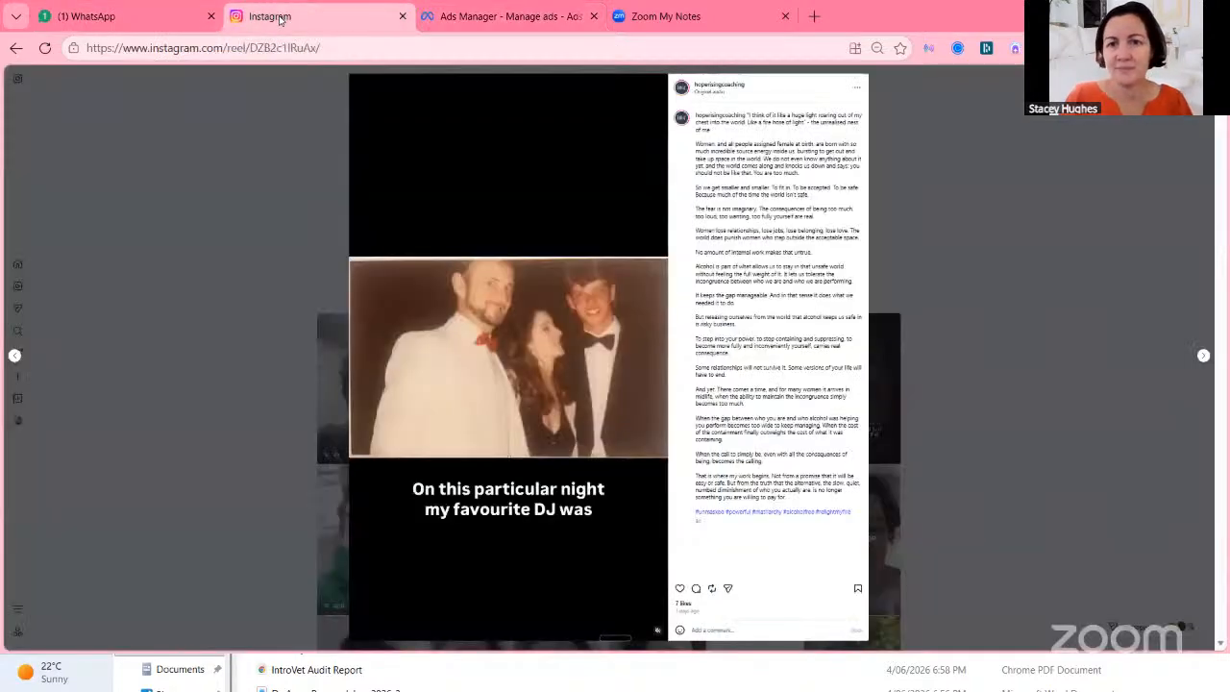
pyautogui.click(467, 19)
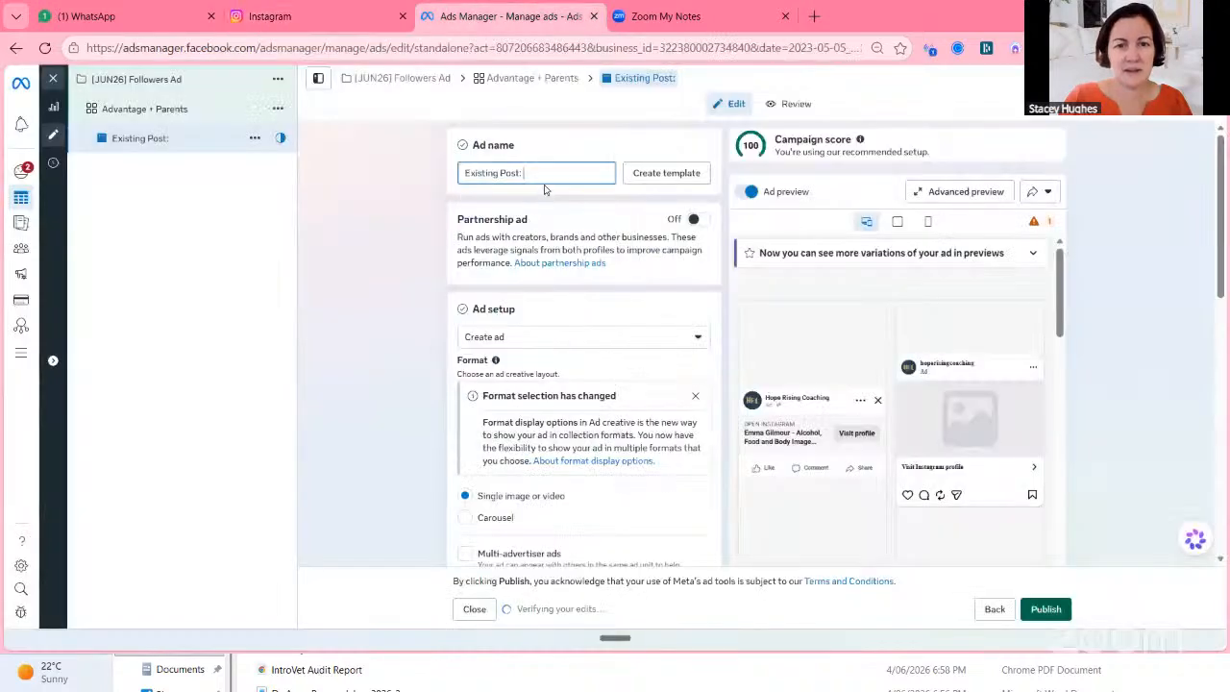
pyautogui.write('Photo')
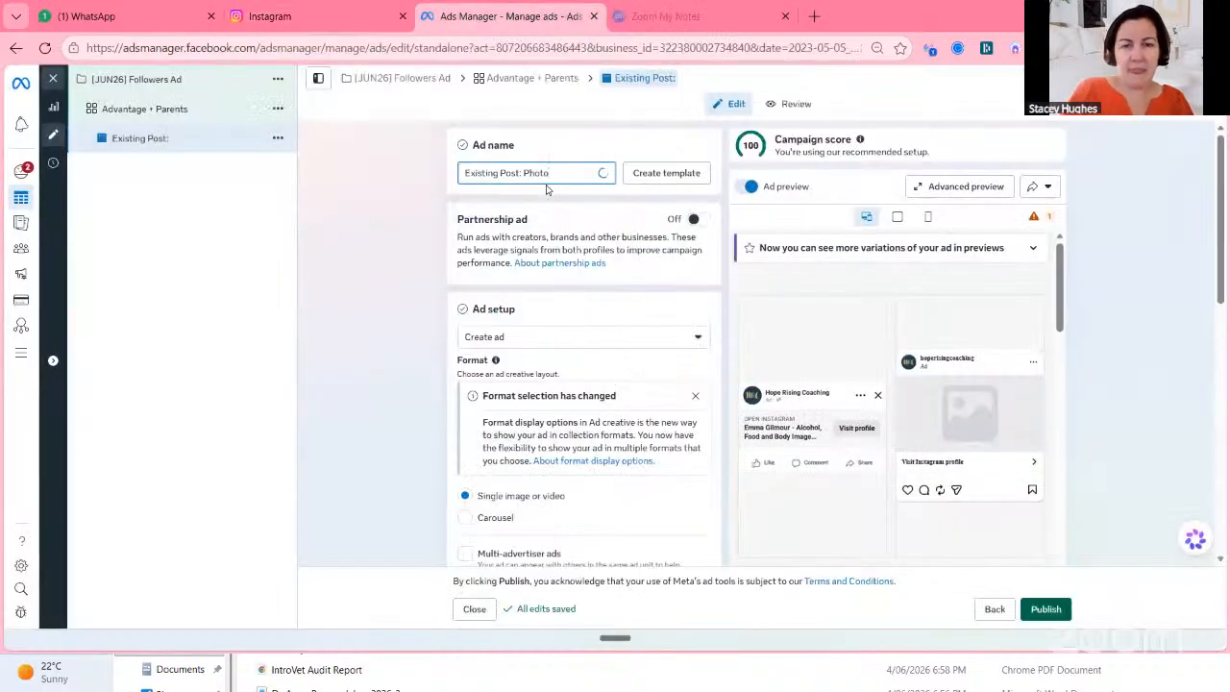
# Switch the ad setup to use an existing post and select the Jun 1, 2026 reel beginning "I think of it like a huge light".
pyautogui.click(617, 341)
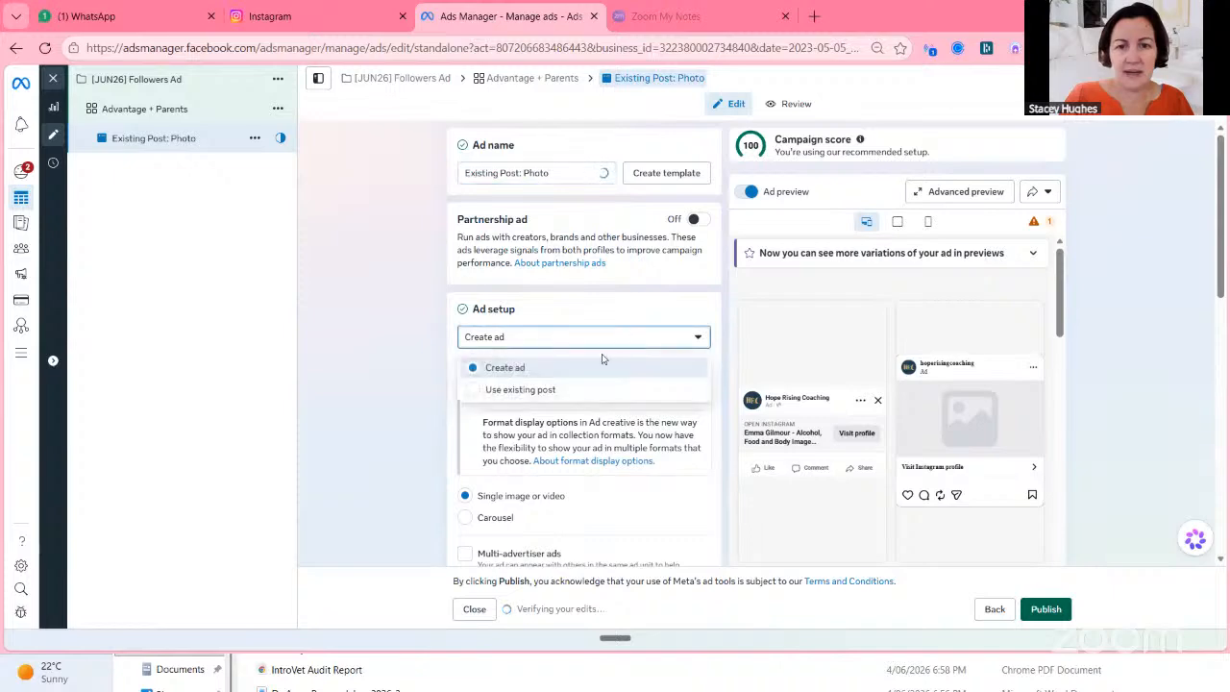
pyautogui.click(560, 389)
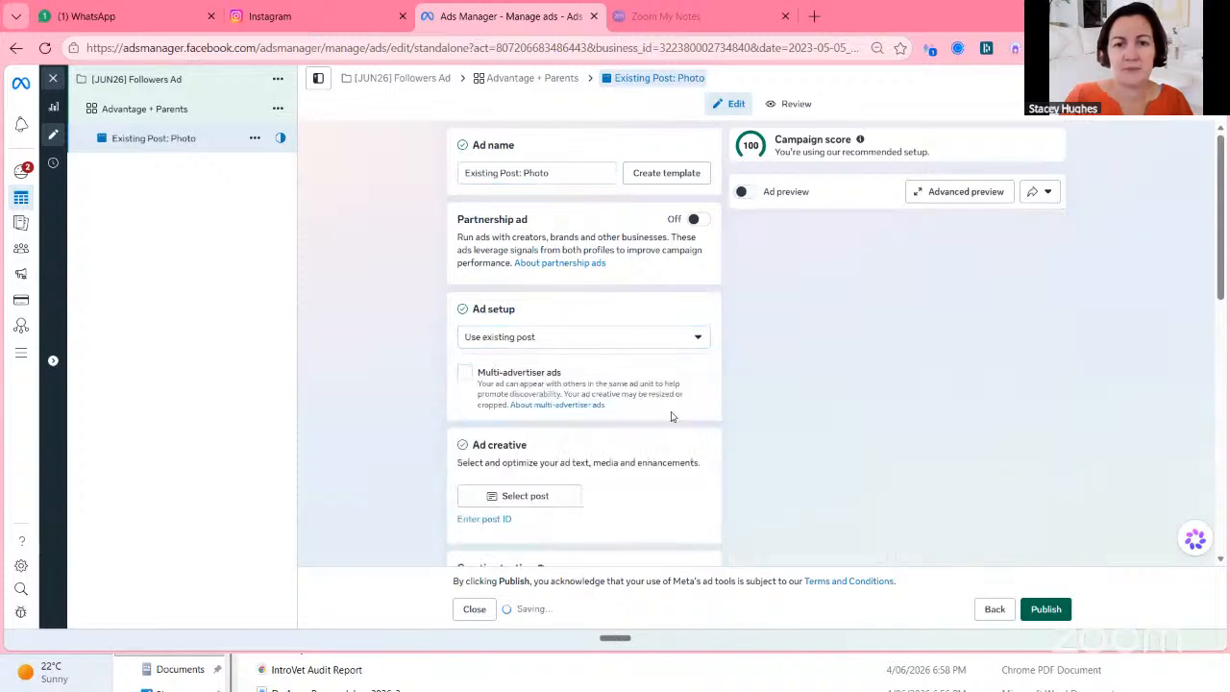
pyautogui.click(534, 498)
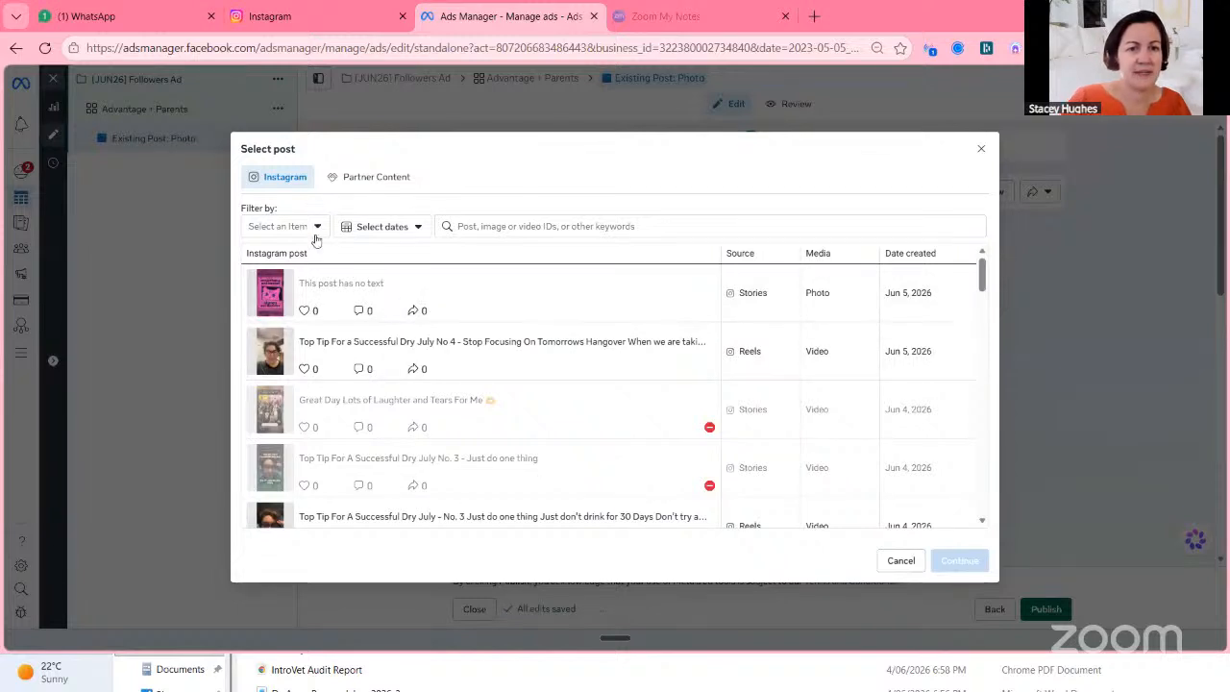
pyautogui.scroll(-3, 418, 384)
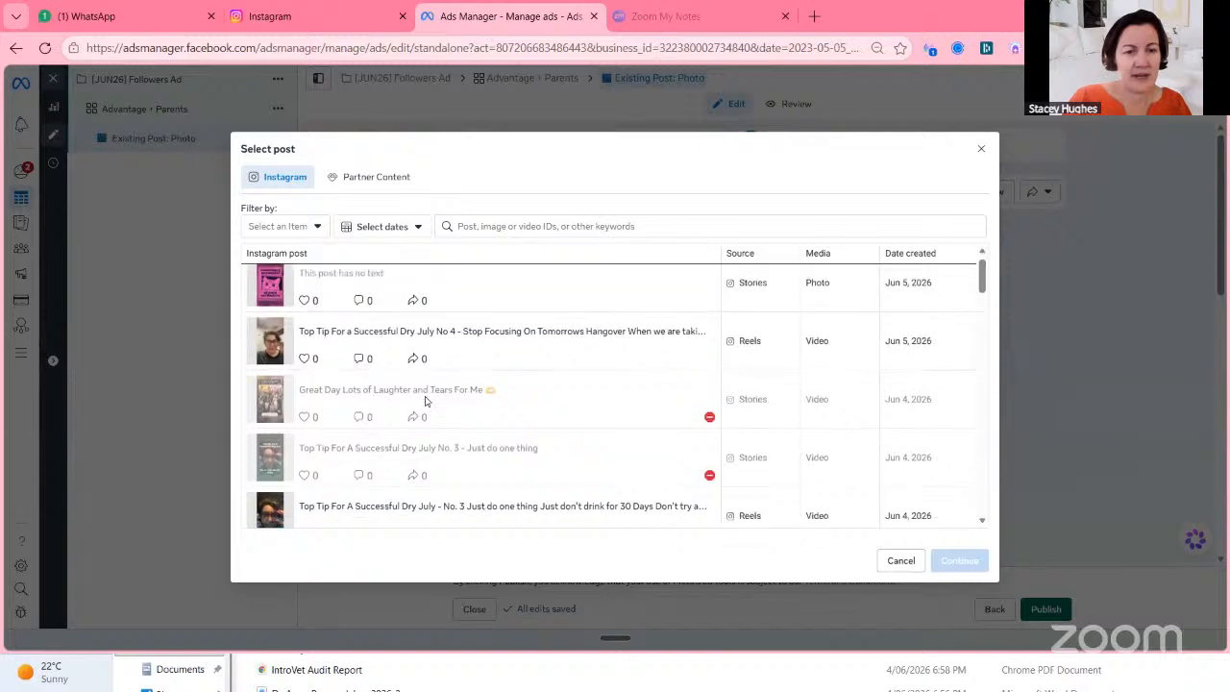
pyautogui.scroll(-3, 426, 402)
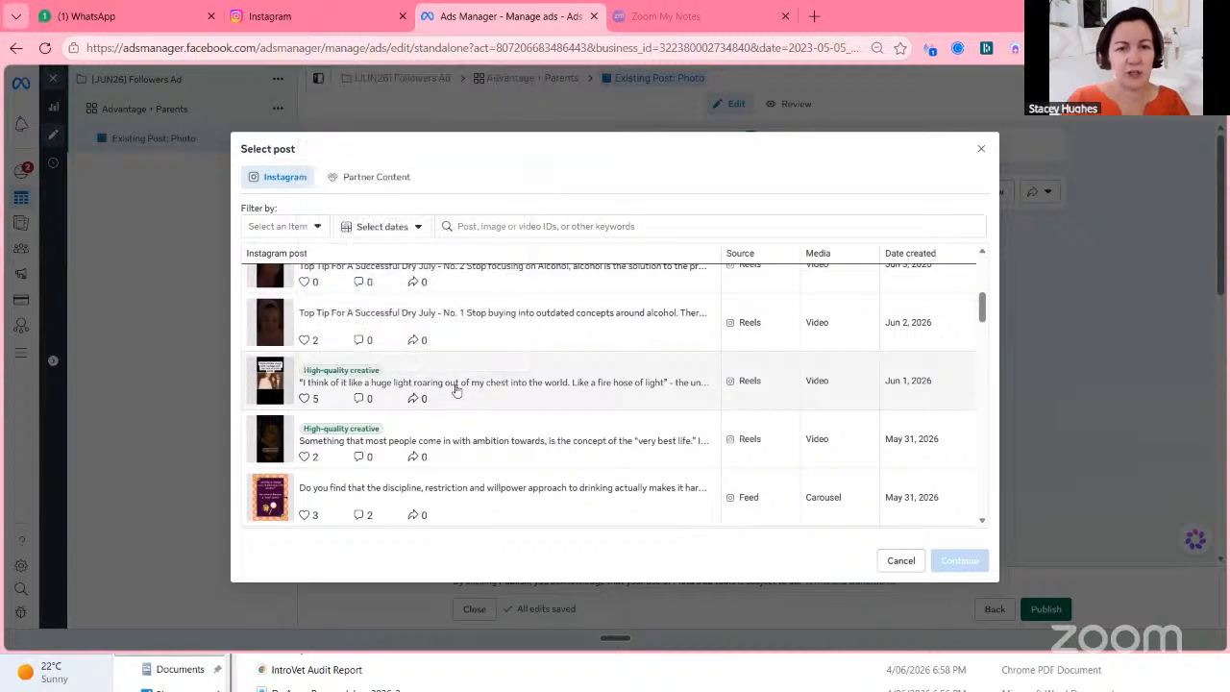
pyautogui.click(456, 389)
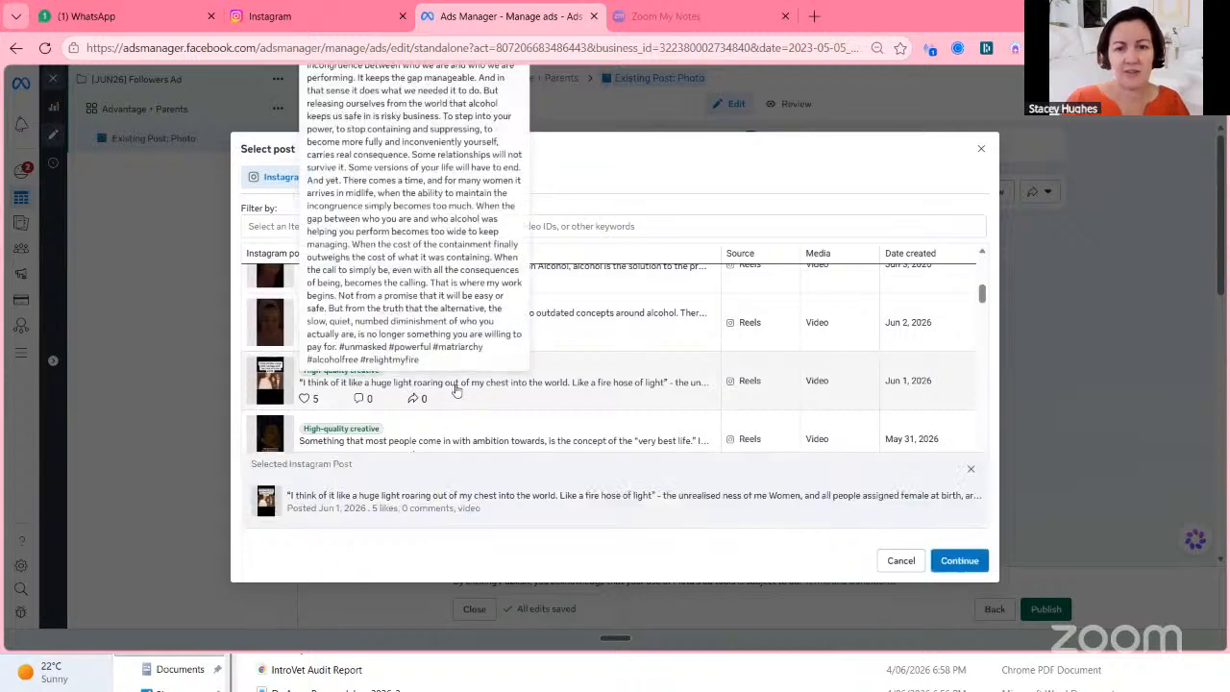
pyautogui.click(964, 560)
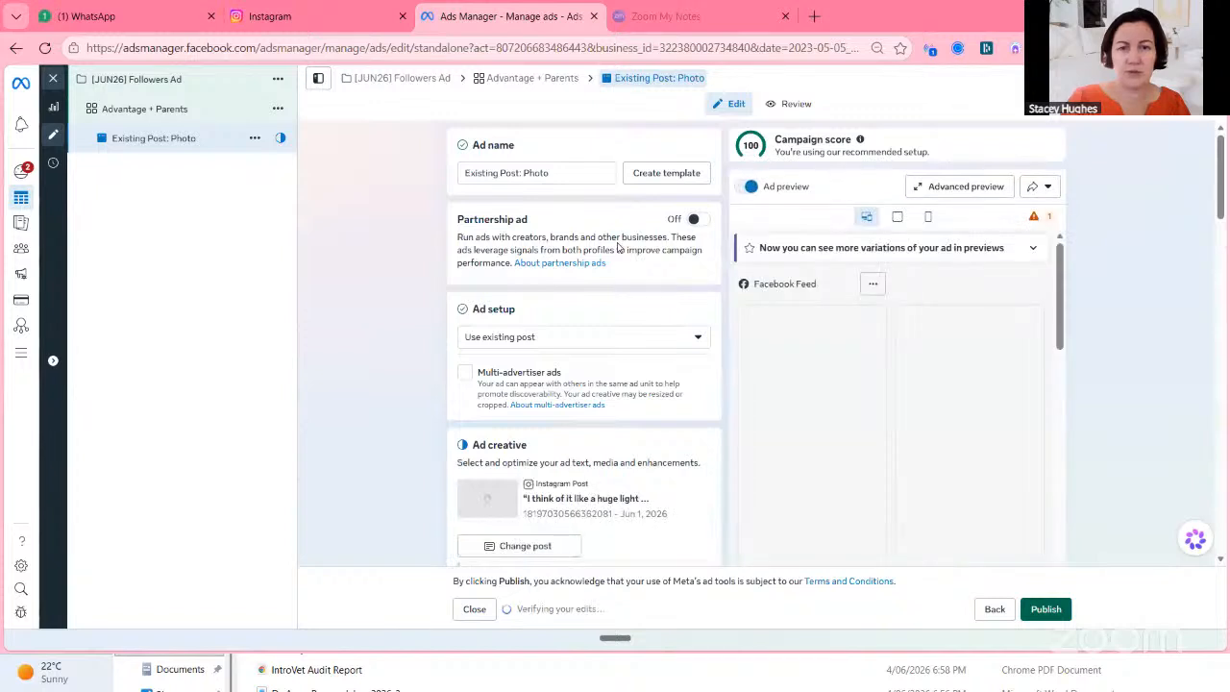
# Append "I think of it like a huge light" in quotes to the ad name.
pyautogui.scroll(-5, 618, 247)
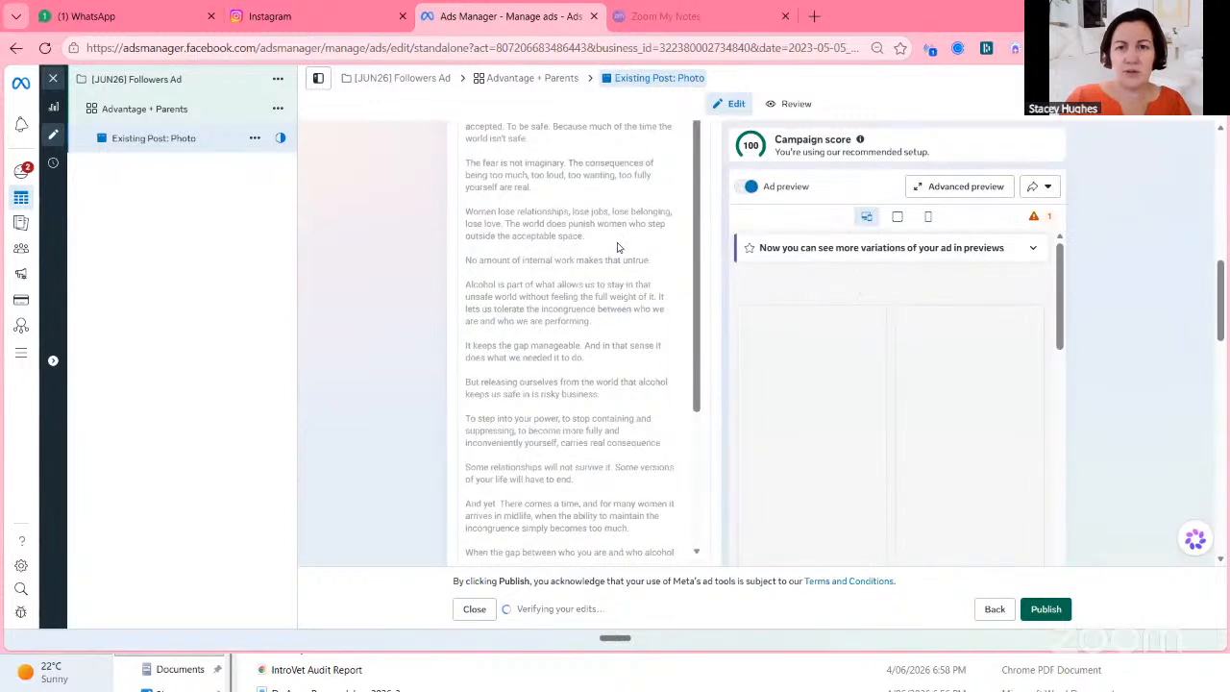
pyautogui.click(563, 175)
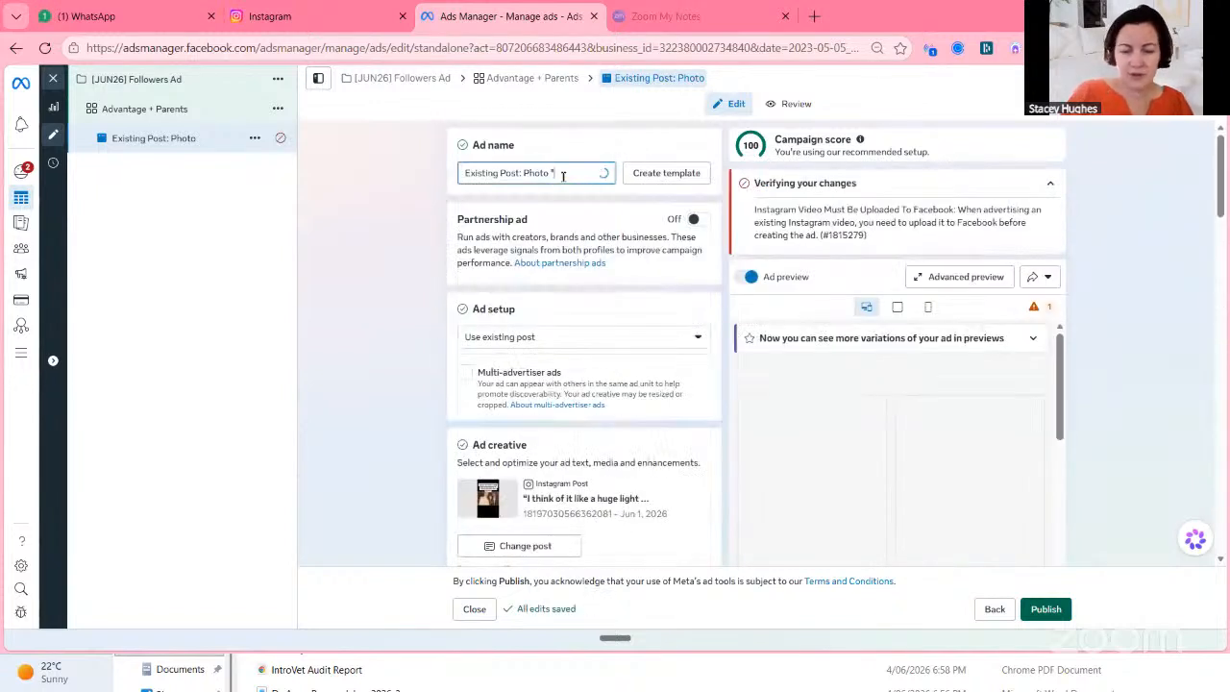
pyautogui.write('"I thin')
pyautogui.write('k of it like')
pyautogui.write(' a hughe light')
pyautogui.press('BackSpace')
pyautogui.press('BackSpace')
pyautogui.press('BackSpace')
pyautogui.press('BackSpace')
pyautogui.press('BackSpace')
pyautogui.press('BackSpace')
pyautogui.press('BackSpace')
pyautogui.press('BackSpace')
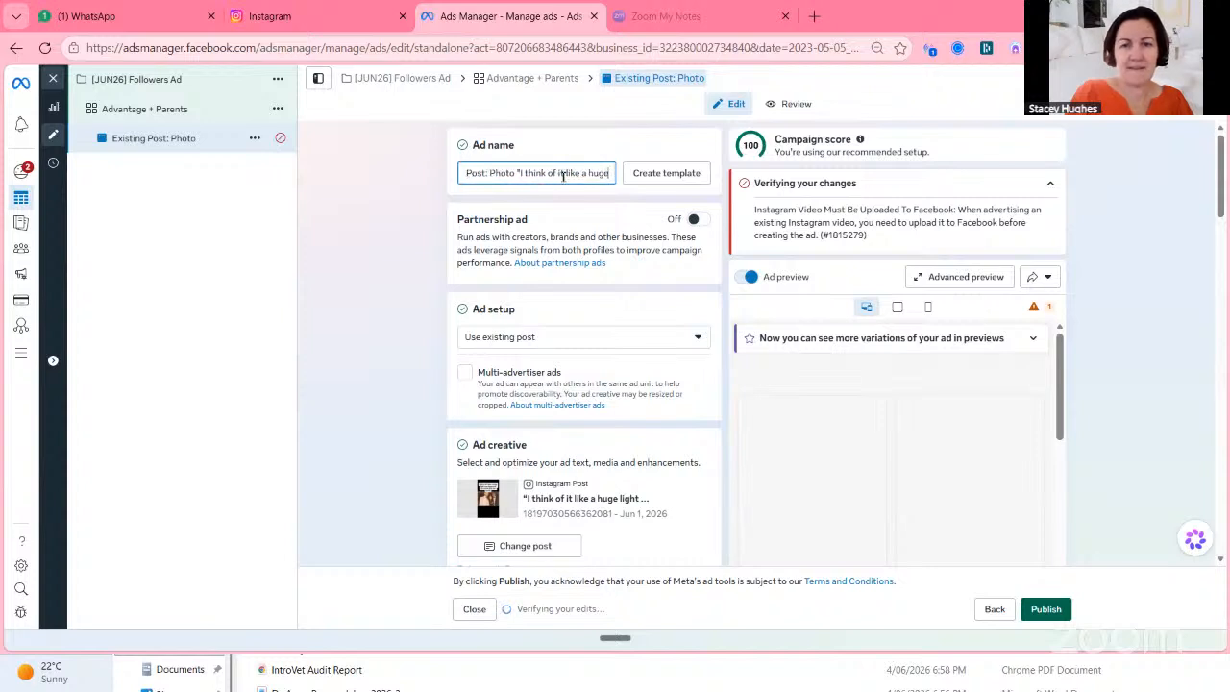
pyautogui.write('e light"')
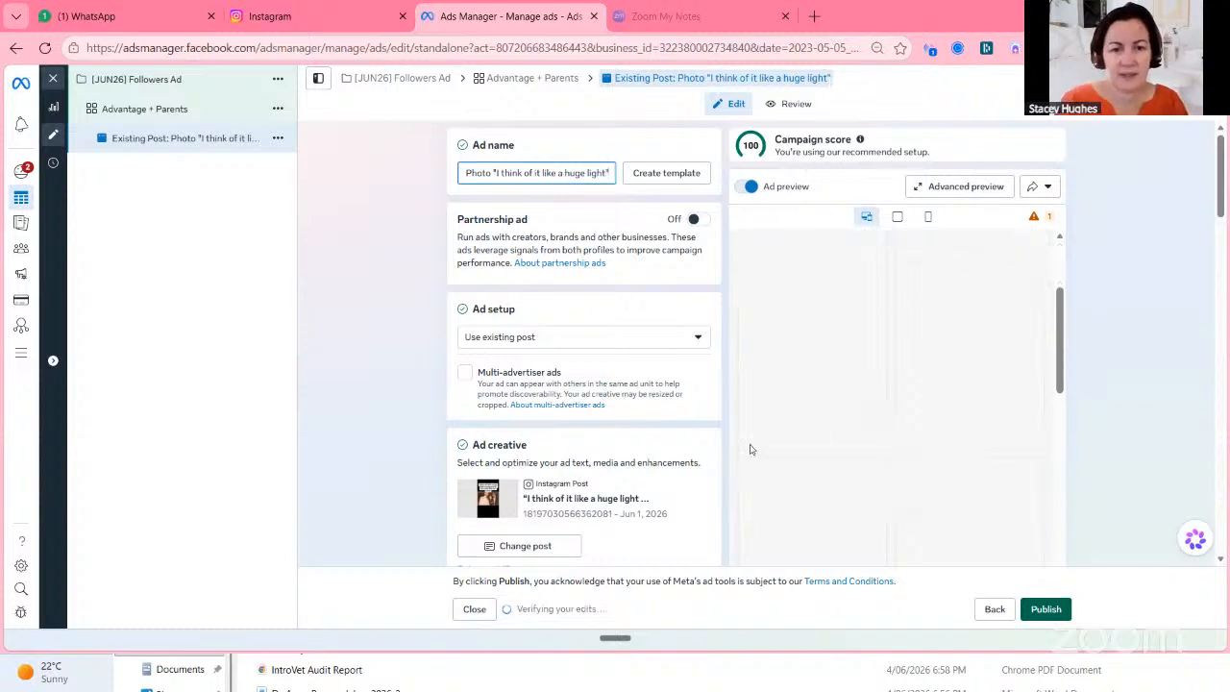
# Scroll through the primary text, call to action, enhancements and destination sections of the ad.
pyautogui.scroll(-2, 632, 462)
pyautogui.scroll(-5, 626, 459)
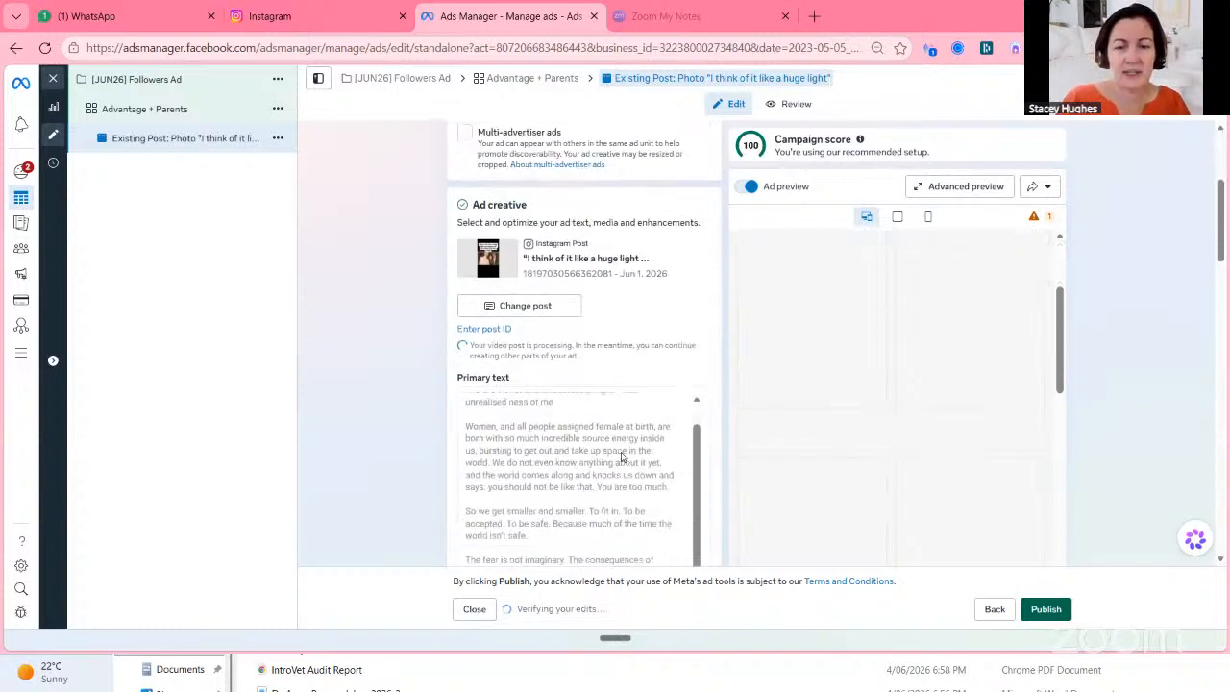
pyautogui.scroll(-6, 621, 458)
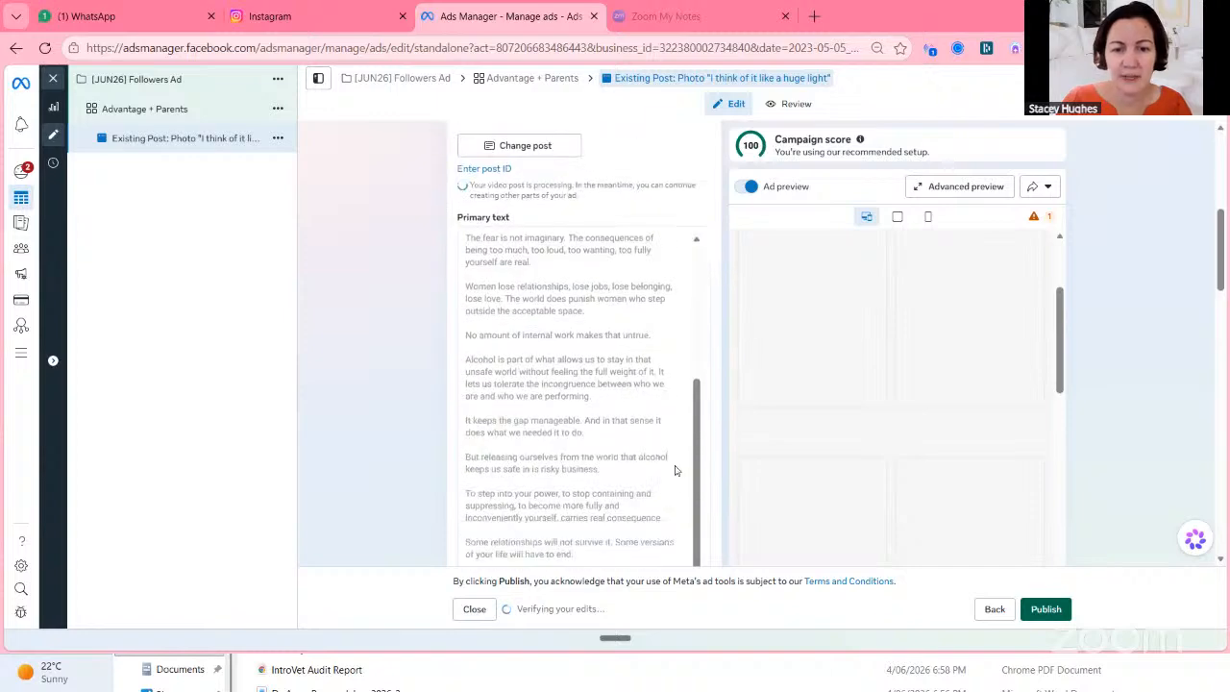
pyautogui.scroll(-2, 674, 470)
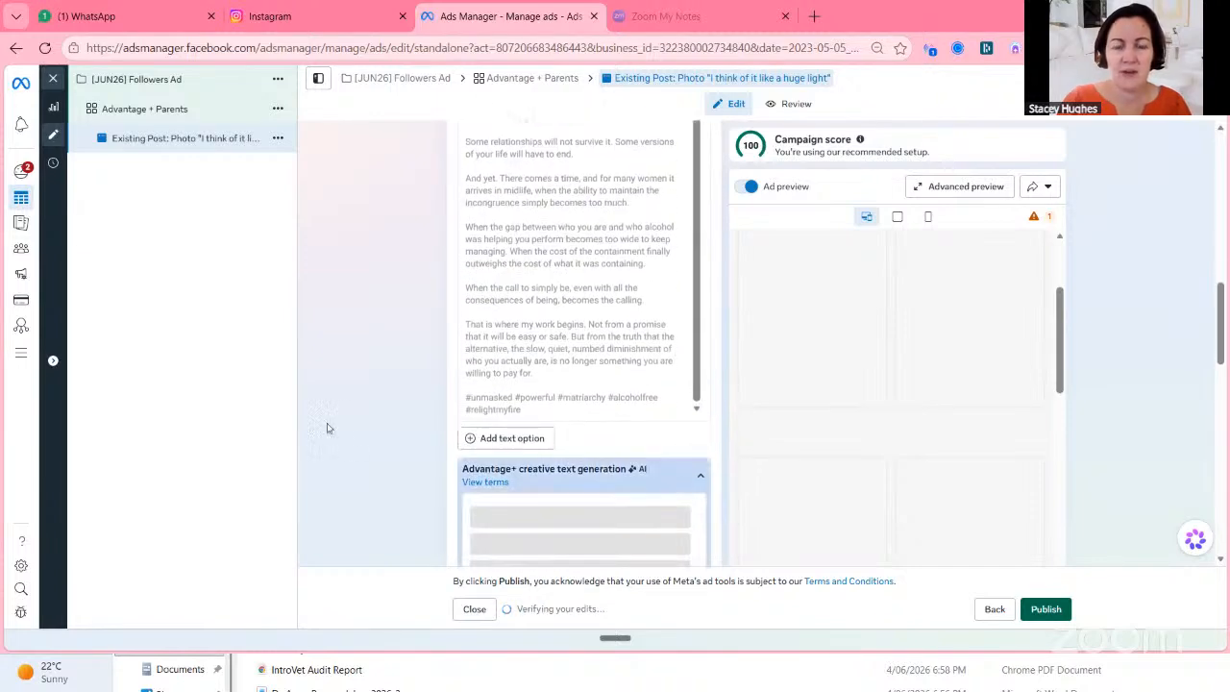
pyautogui.scroll(-4, 580, 435)
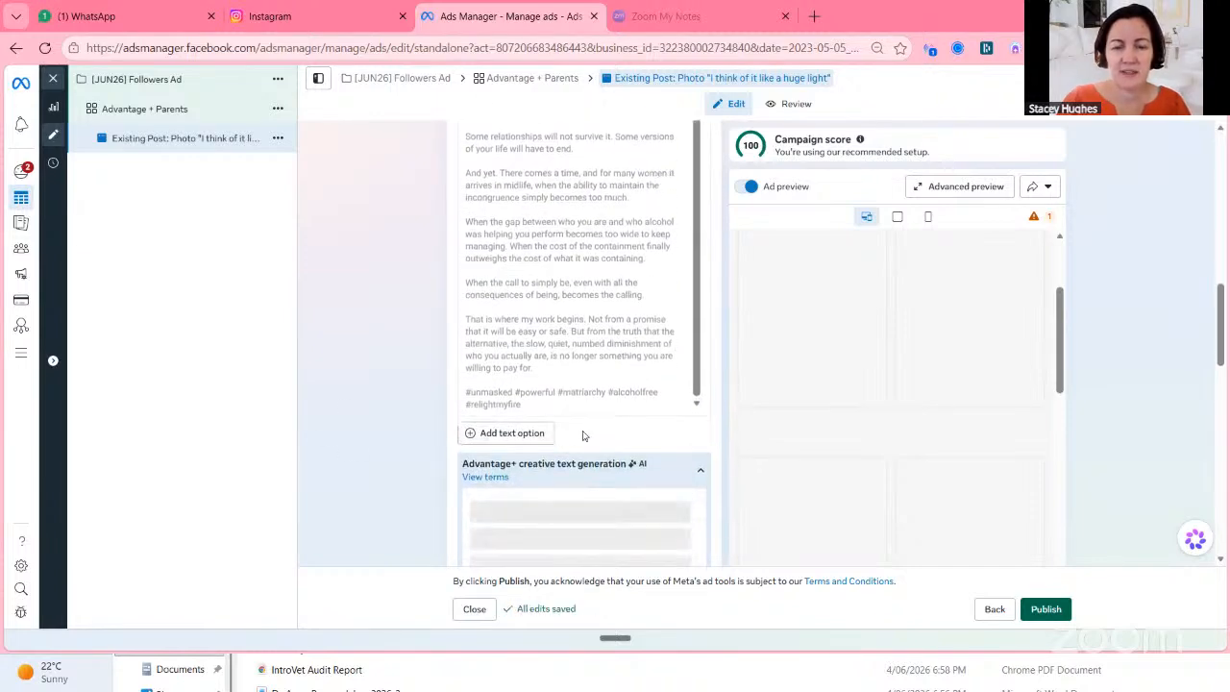
pyautogui.scroll(-3, 581, 435)
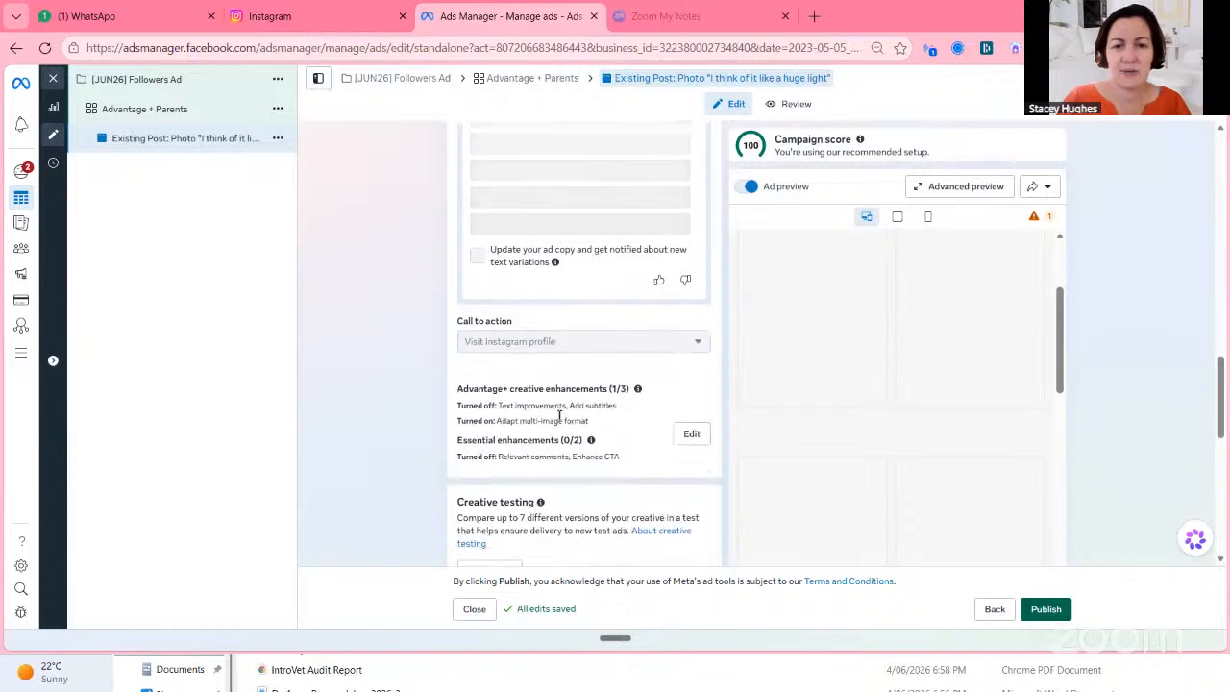
pyautogui.scroll(-5, 563, 420)
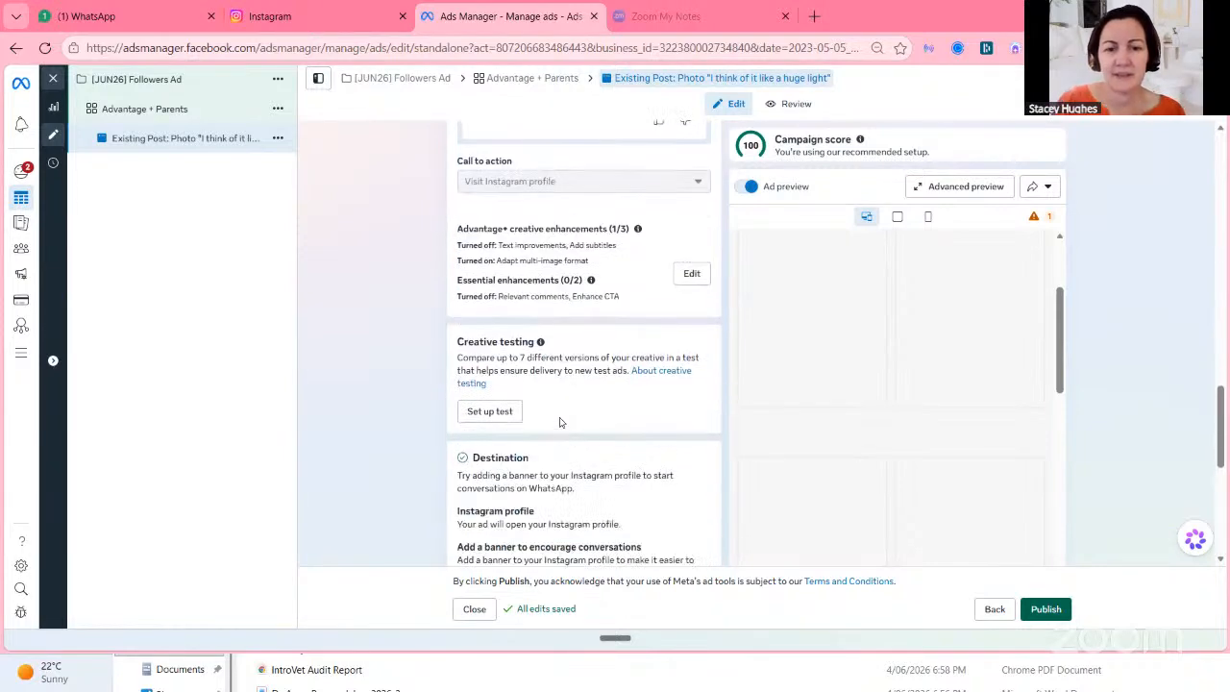
pyautogui.scroll(-4, 555, 403)
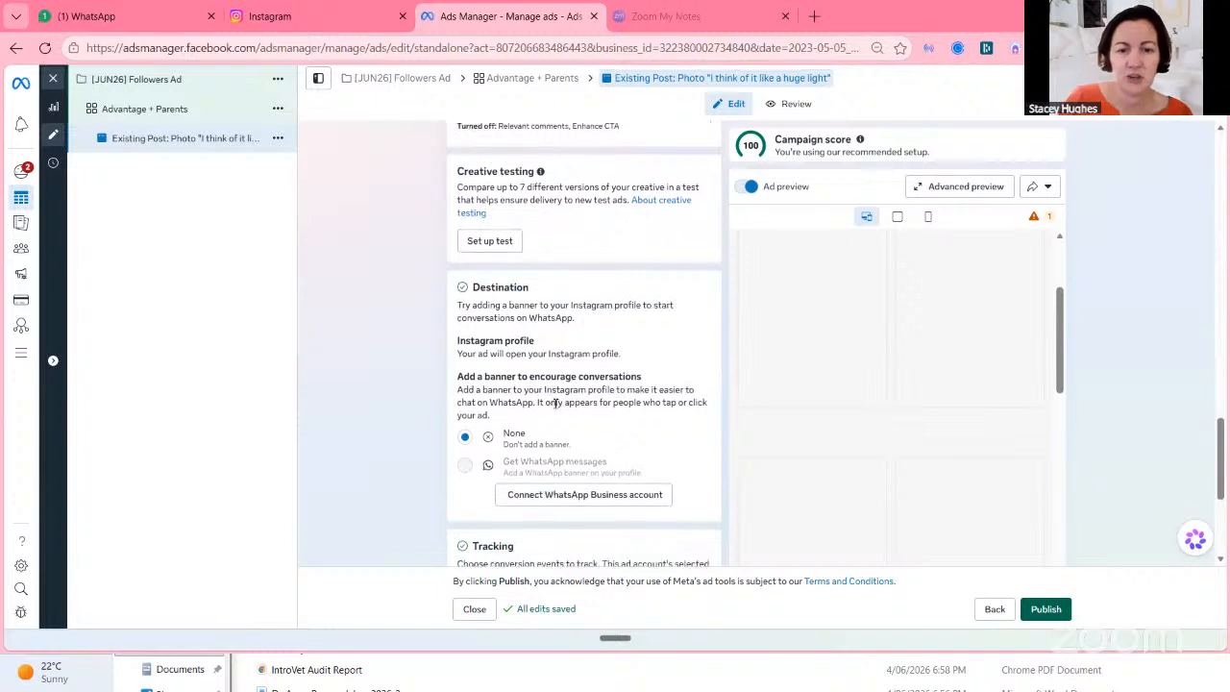
# Turn on Website events tracking for the ad.
pyautogui.scroll(-1, 556, 404)
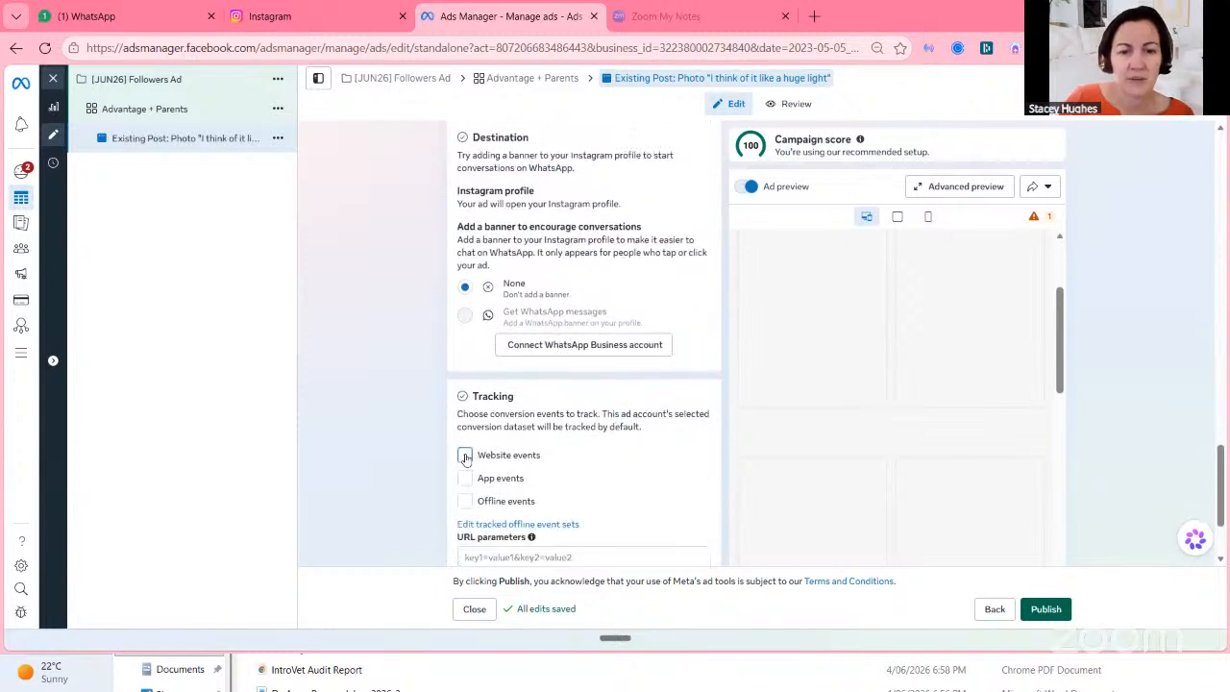
pyautogui.click(465, 456)
pyautogui.scroll(-3, 669, 450)
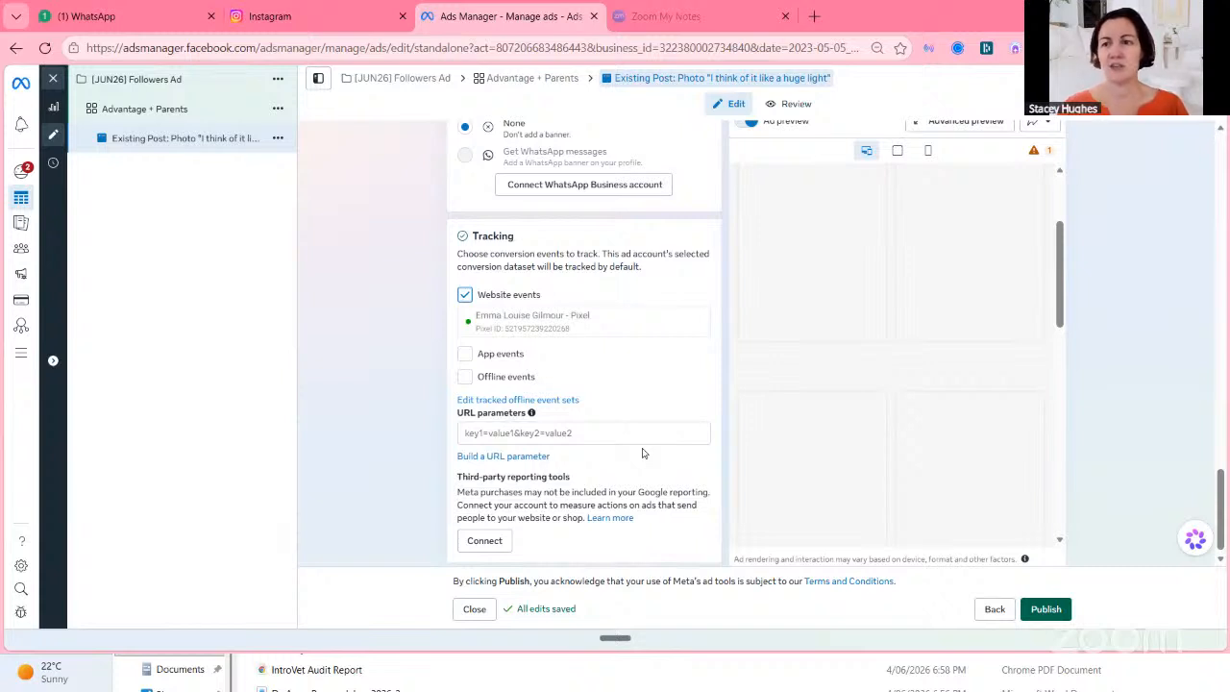
# Switch to the Instagram tab, close the open reel to view the profile's reels, and return to the ads tab.
pyautogui.click(342, 14)
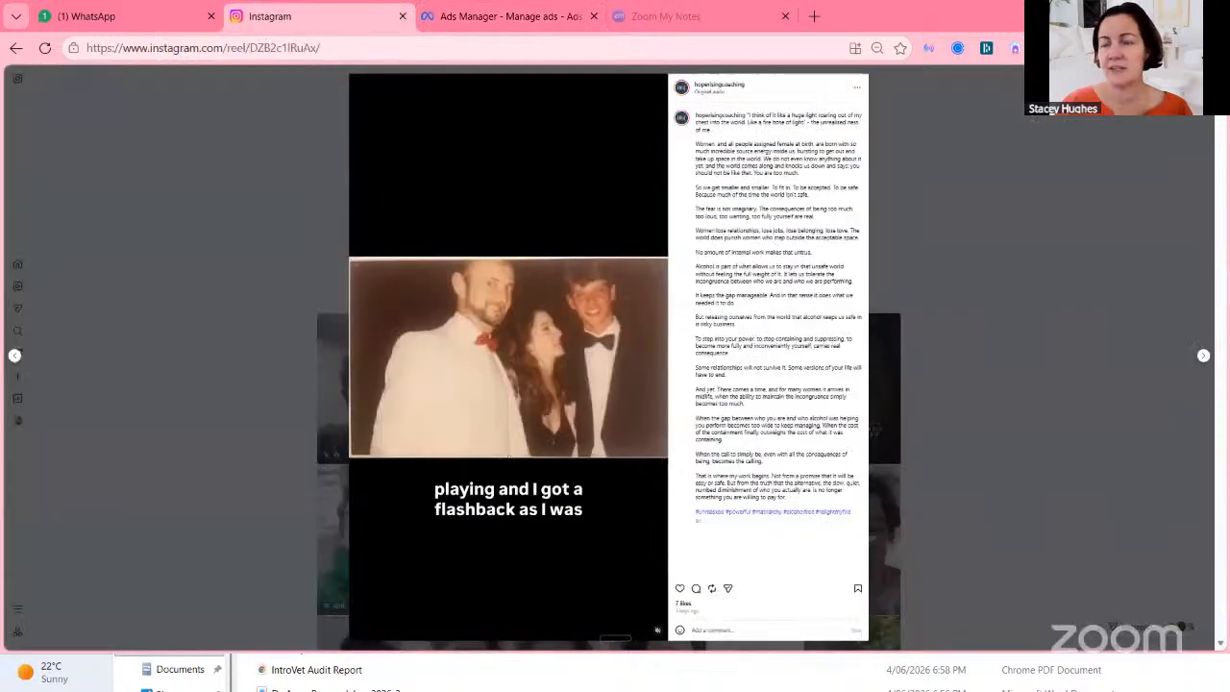
pyautogui.press('Escape')
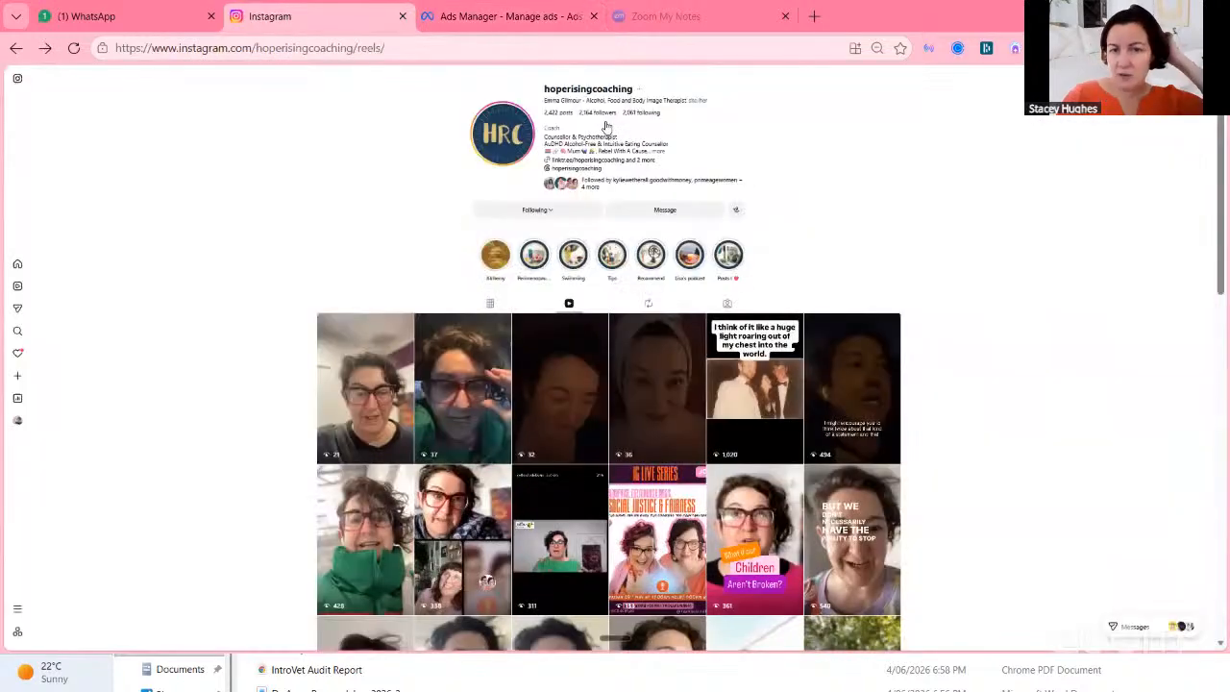
pyautogui.click(517, 17)
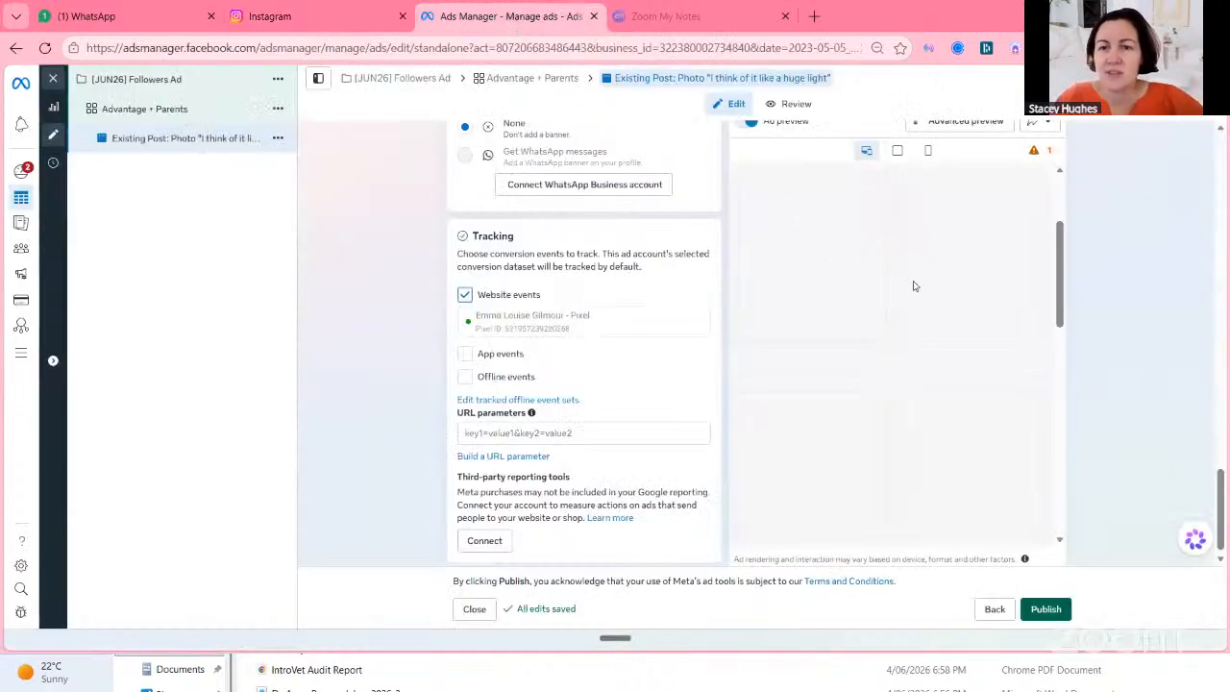
# Open the advanced preview of the ad across placements and show its share options.
pyautogui.scroll(5, 567, 310)
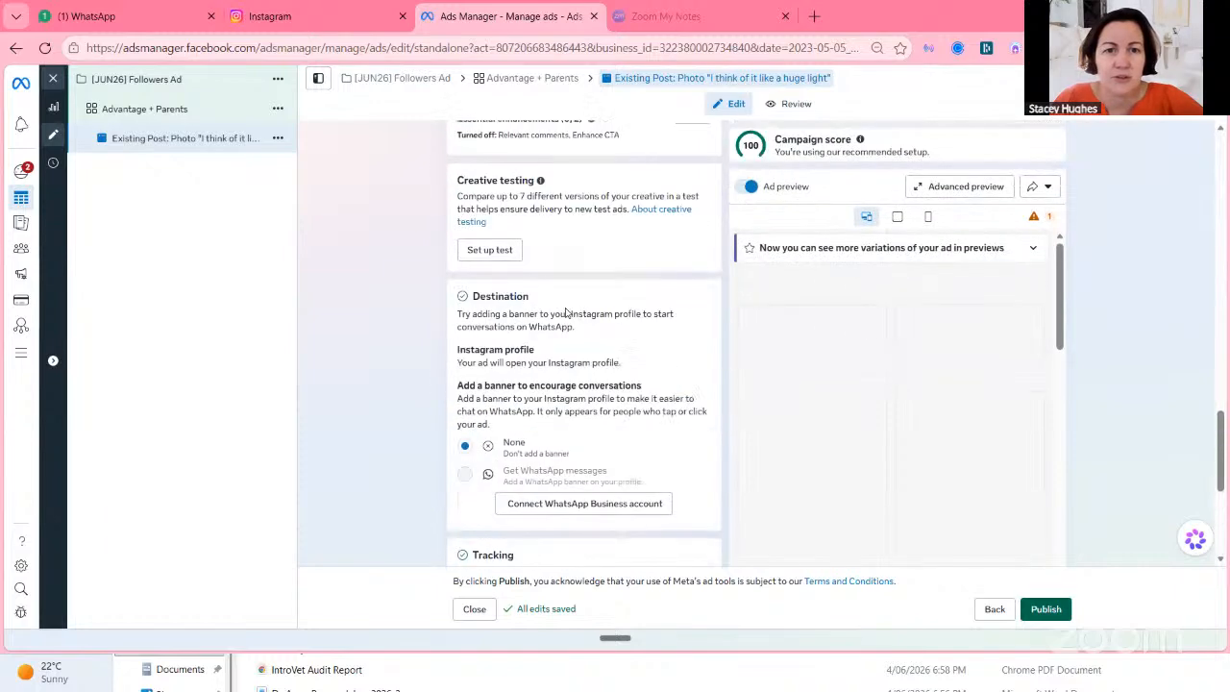
pyautogui.scroll(4, 565, 313)
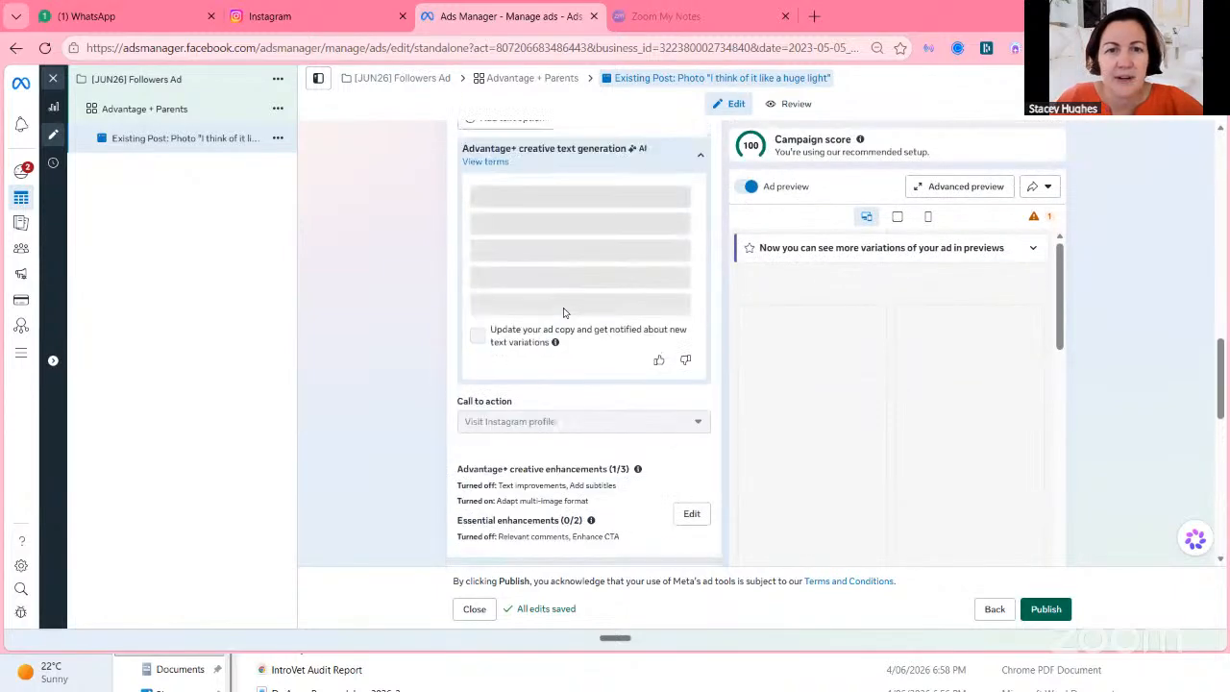
pyautogui.scroll(5, 562, 312)
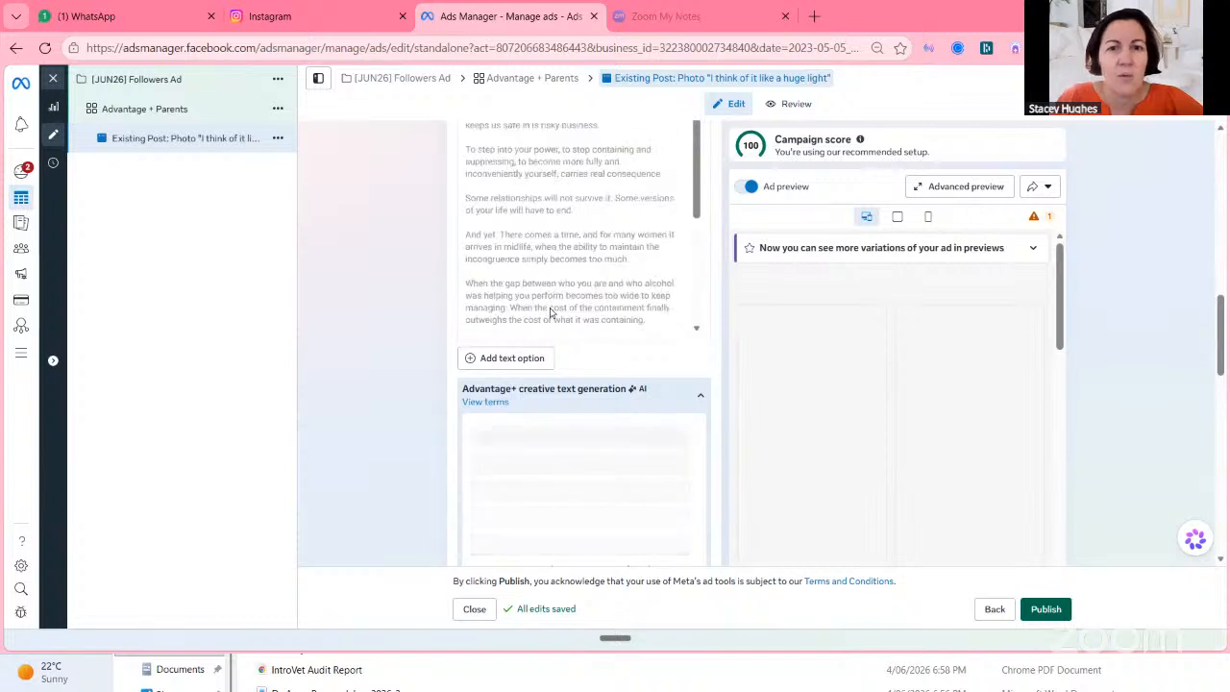
pyautogui.scroll(1, 551, 312)
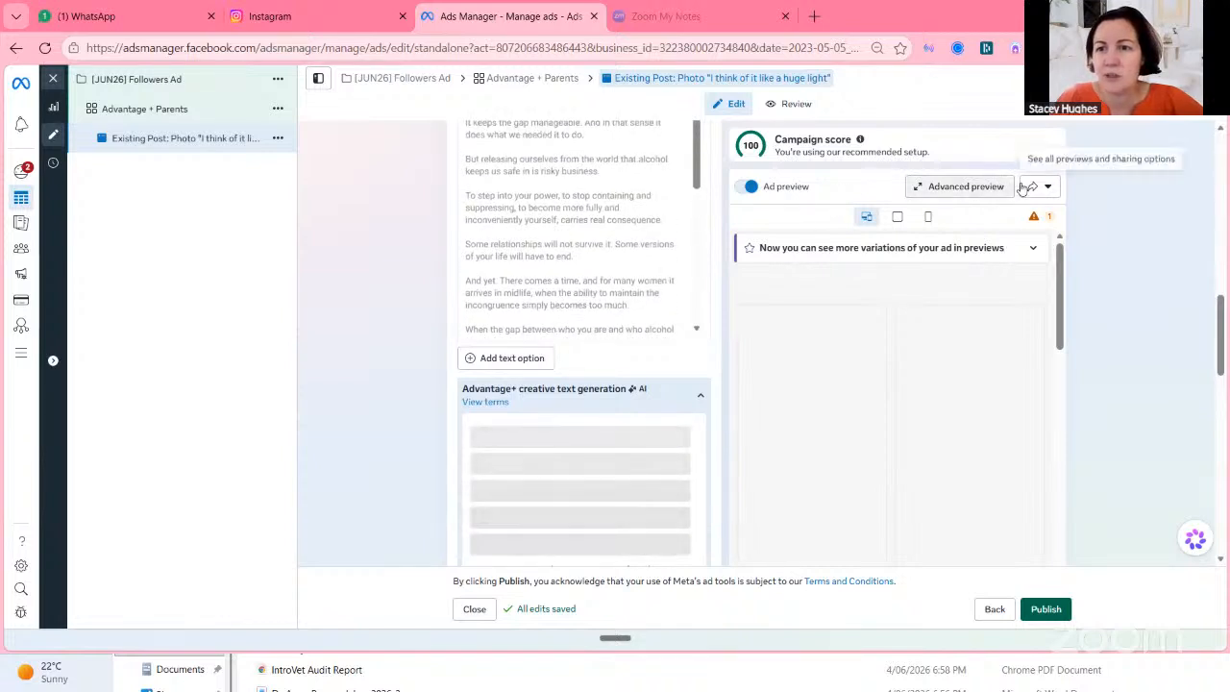
pyautogui.click(920, 188)
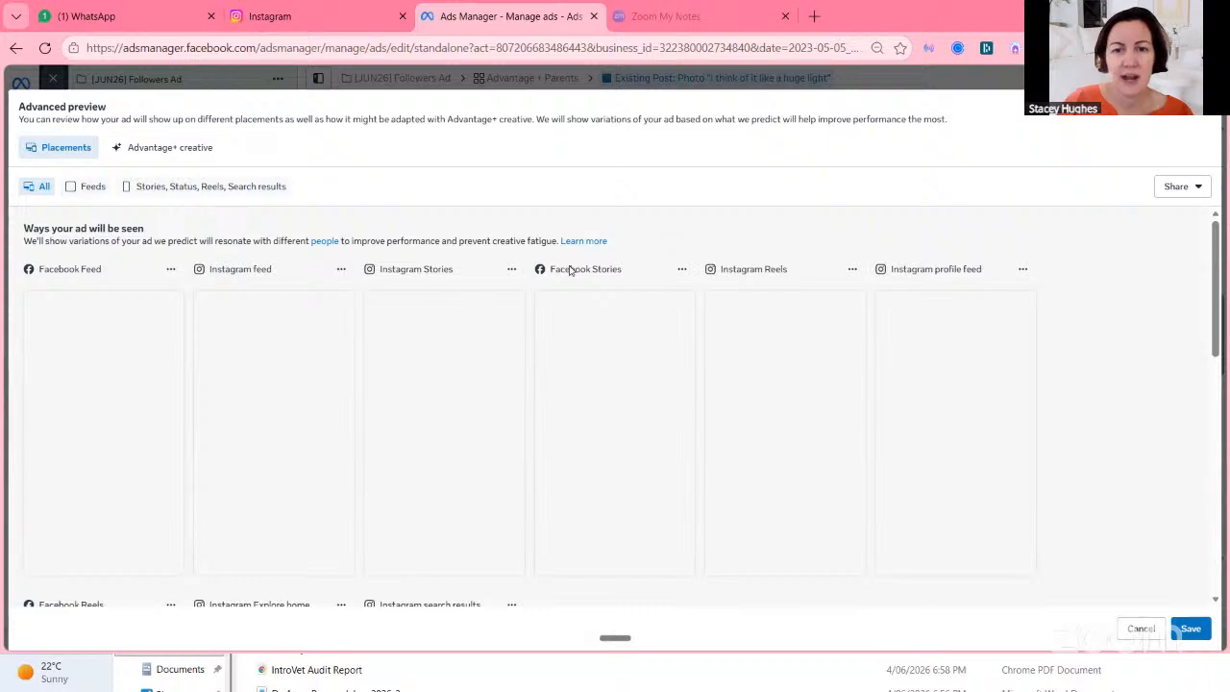
pyautogui.scroll(-5, 560, 272)
pyautogui.scroll(5, 560, 275)
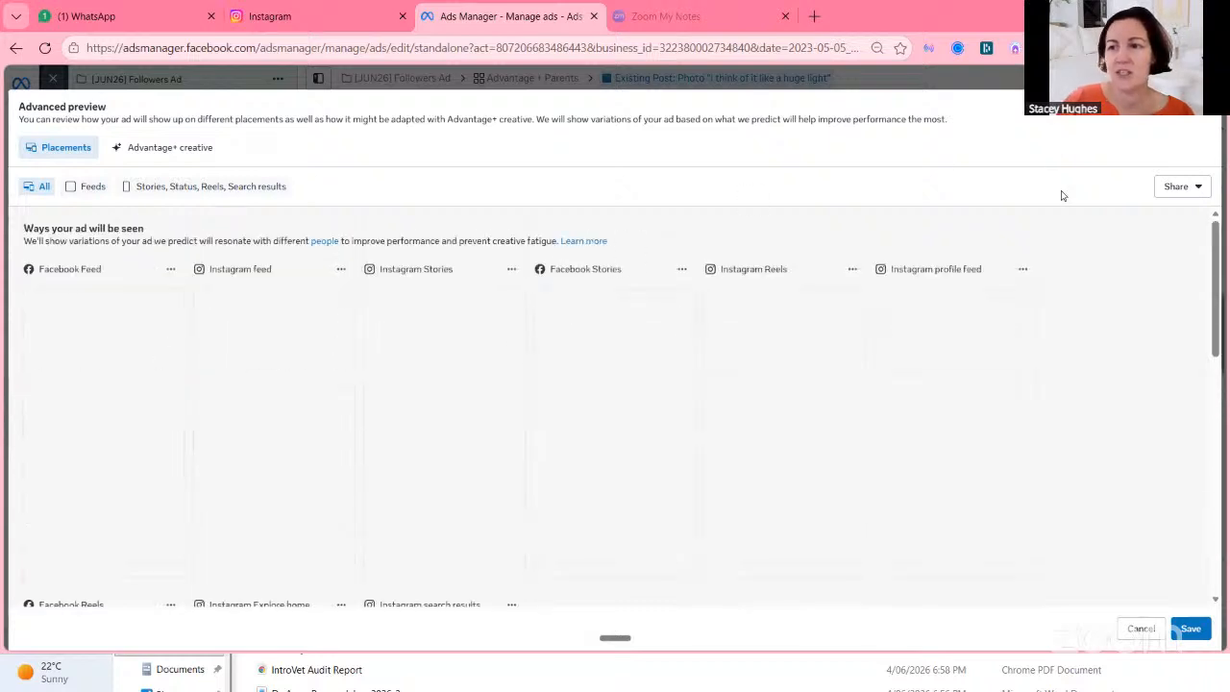
pyautogui.click(1195, 190)
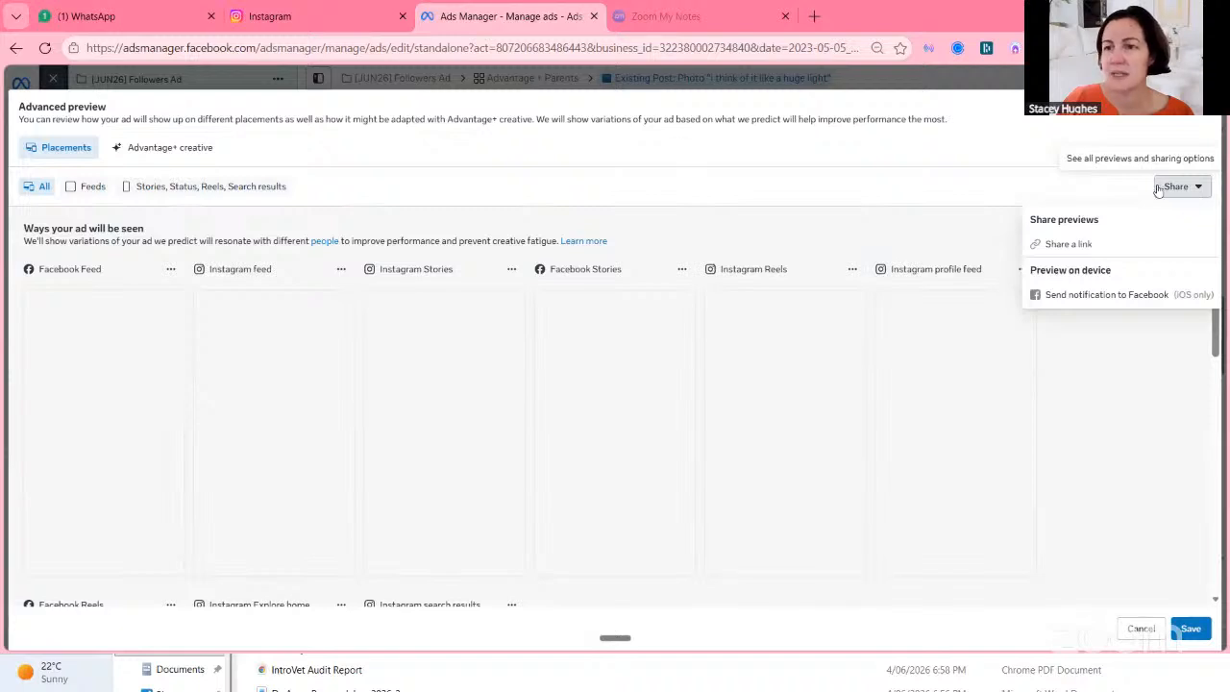
# Close the advanced preview and prefix the ad name with IG.
pyautogui.click(1201, 107)
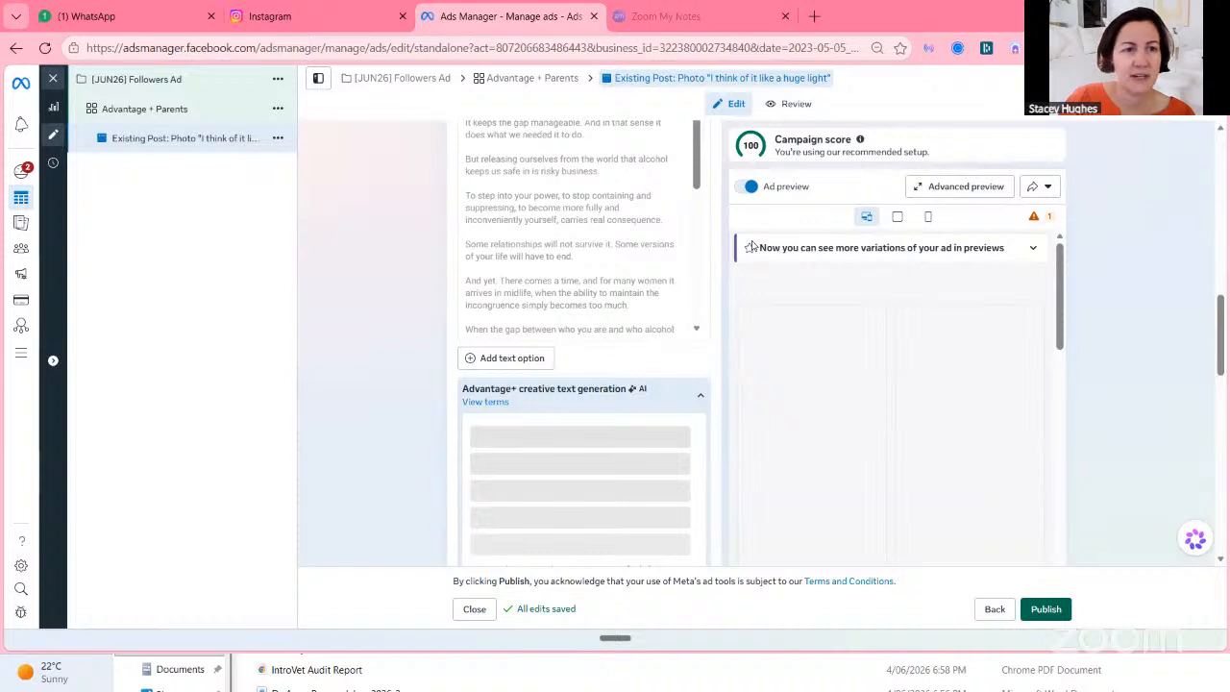
pyautogui.scroll(10, 628, 212)
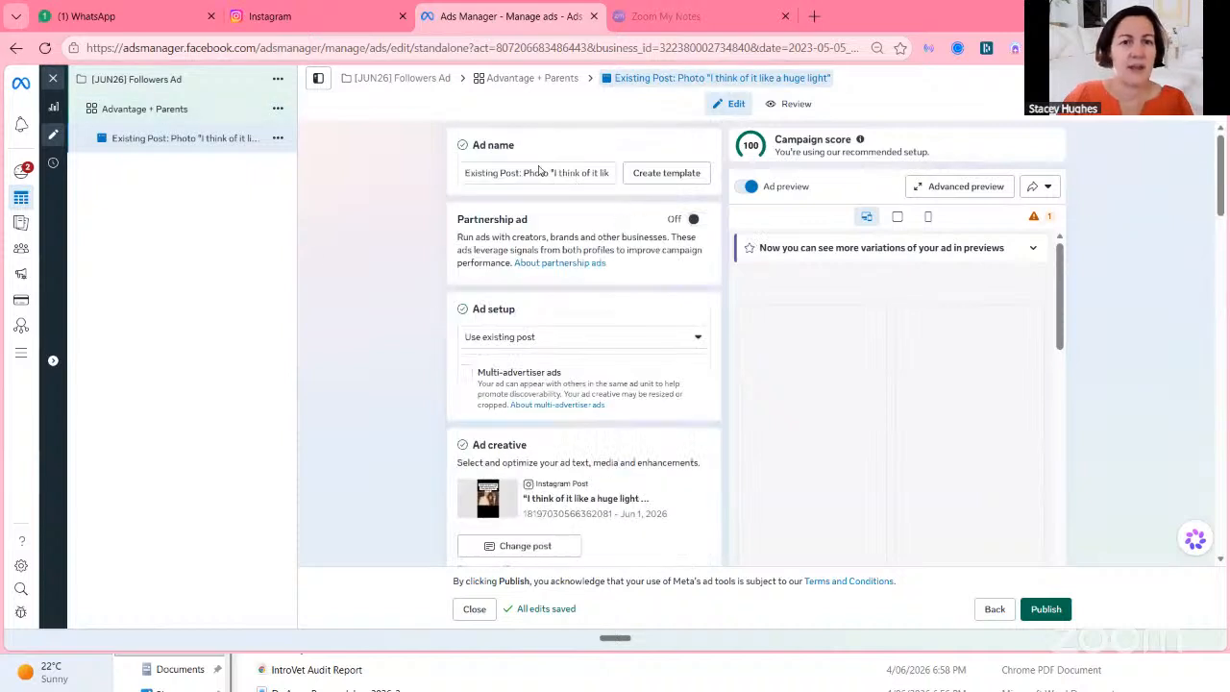
pyautogui.click(468, 173)
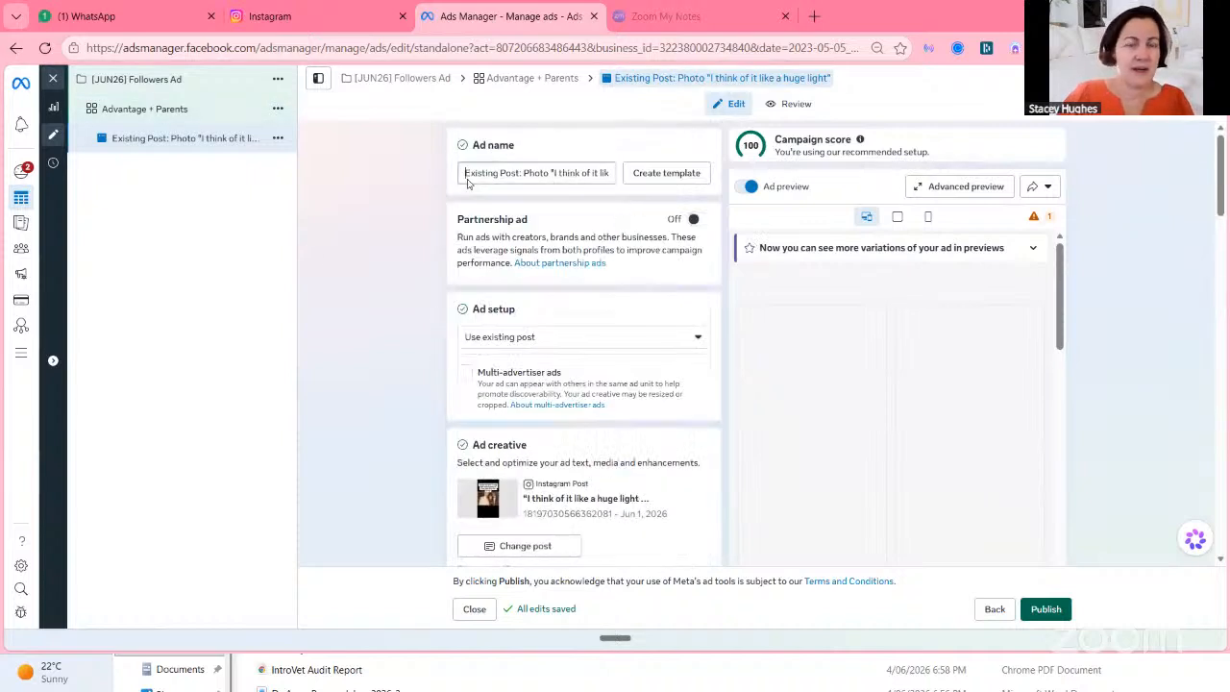
pyautogui.write('IC')
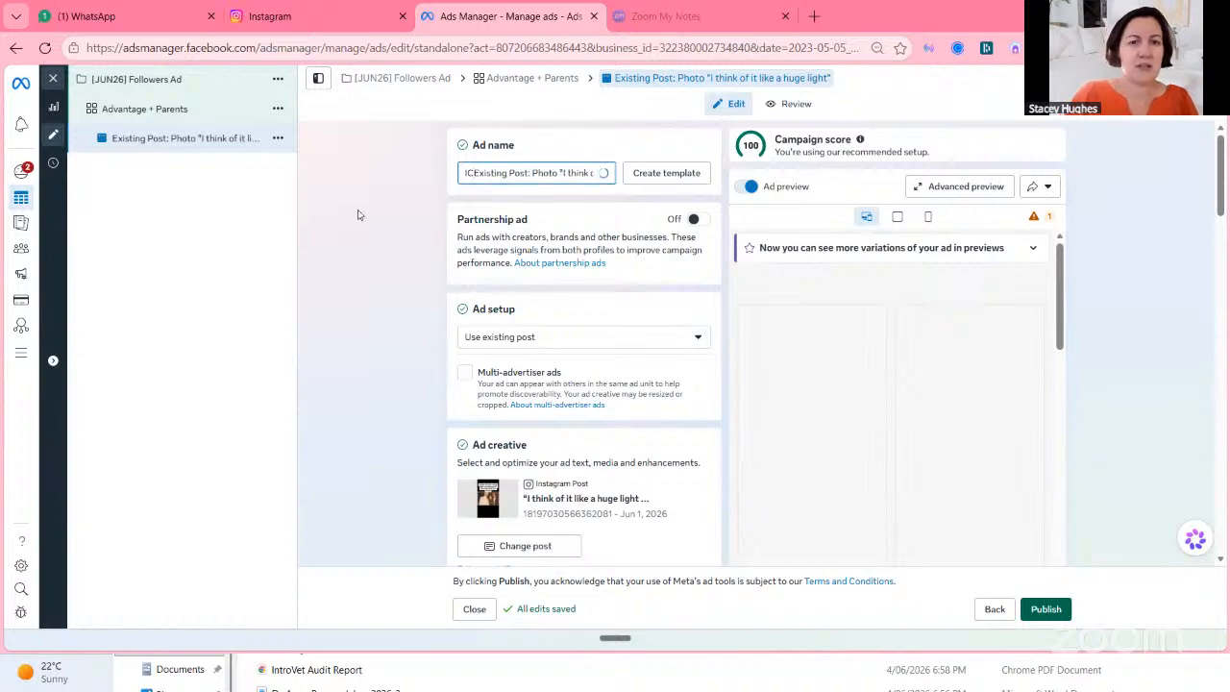
pyautogui.press('BackSpace')
pyautogui.write('G')
# Rename the campaign to [JUN26] IG Followers Ad and return to the ad.
pyautogui.click(158, 81)
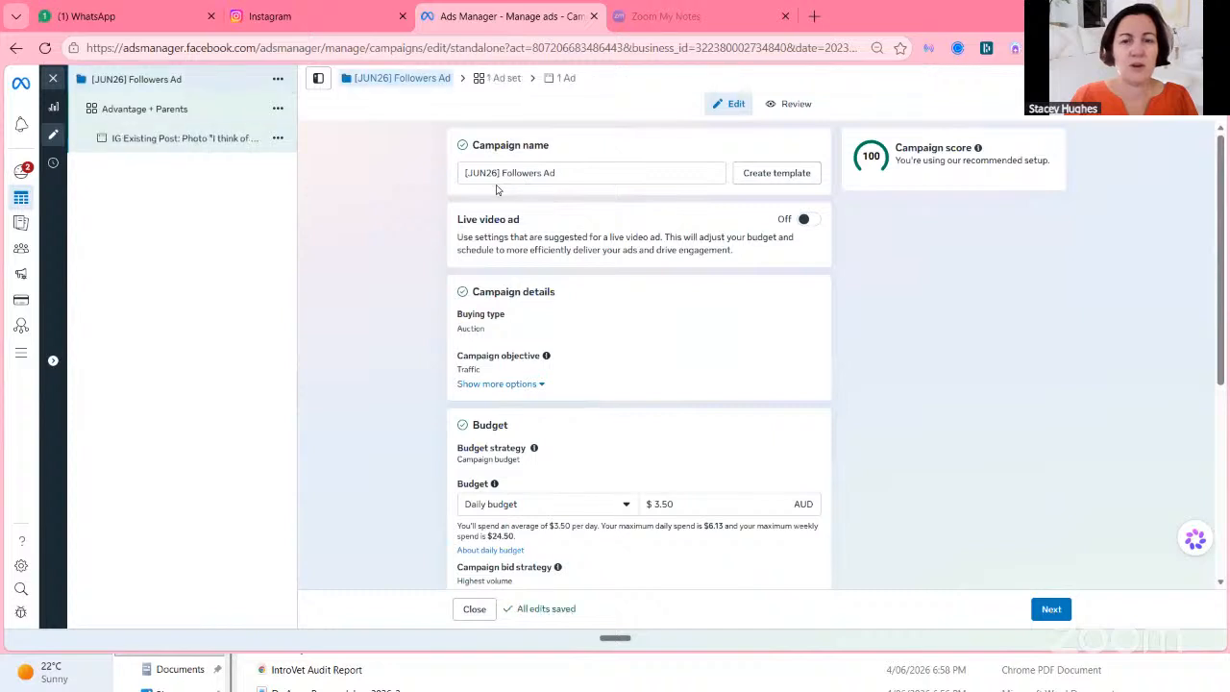
pyautogui.click(503, 171)
pyautogui.write('IG')
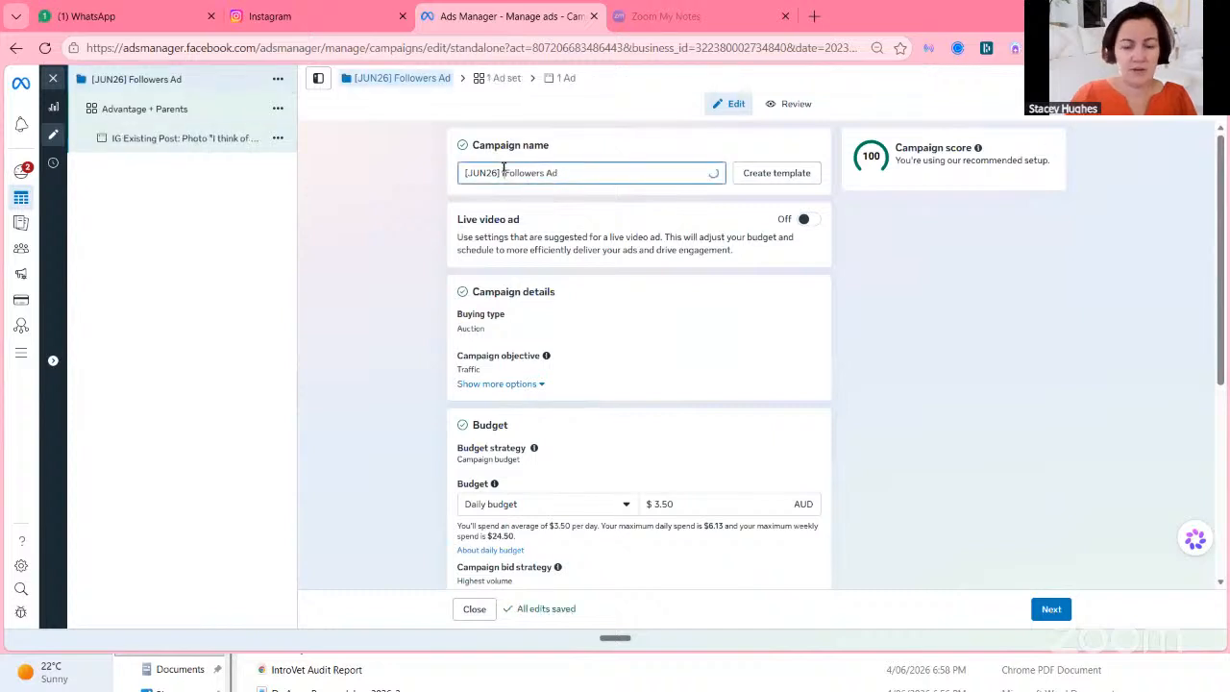
pyautogui.click(208, 144)
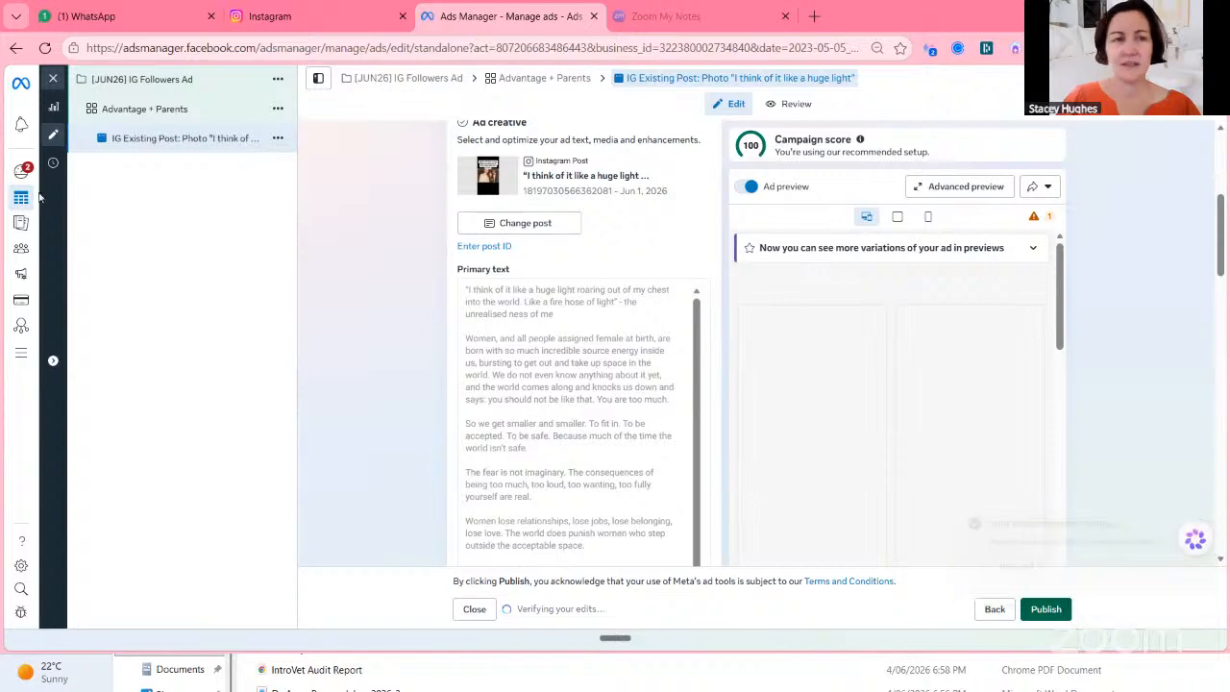
# Reload the page and review the refreshed ad preview.
pyautogui.click(45, 47)
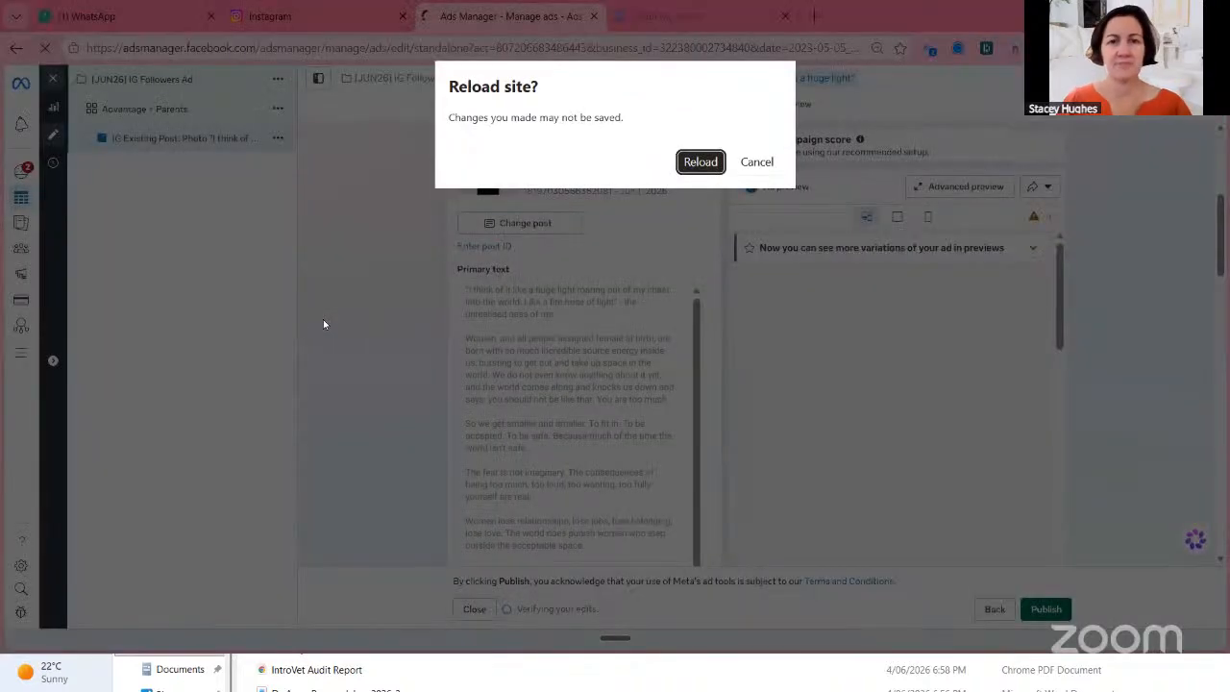
pyautogui.click(680, 162)
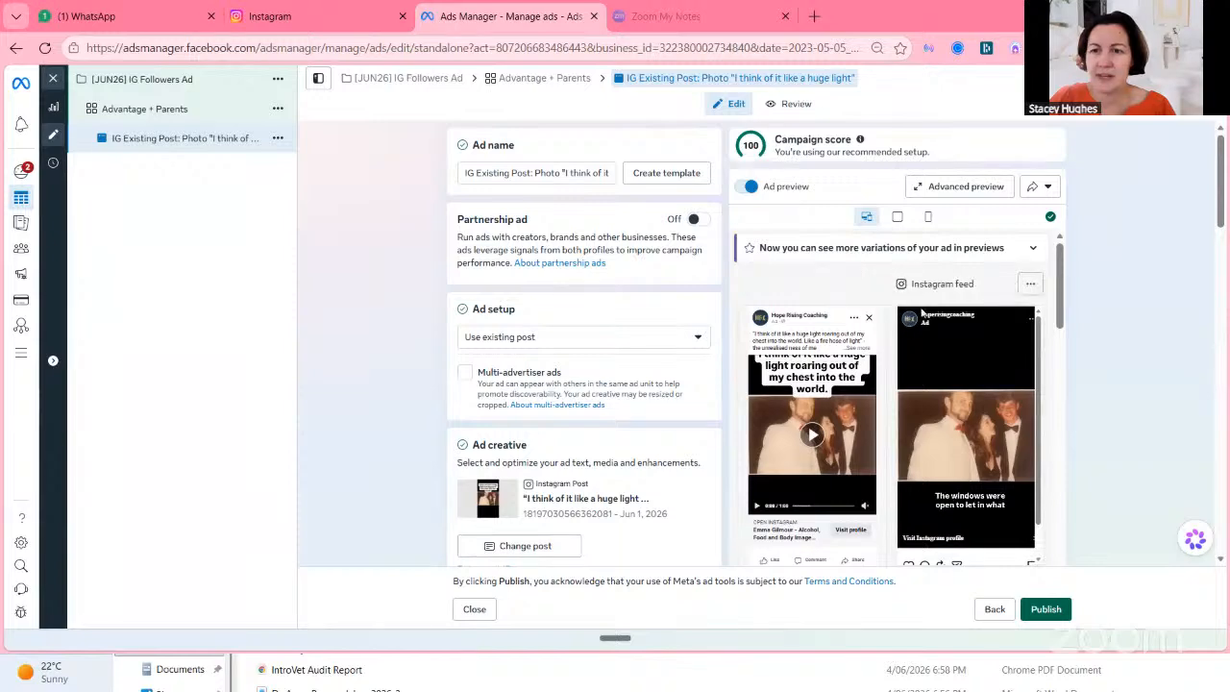
pyautogui.scroll(-3, 870, 375)
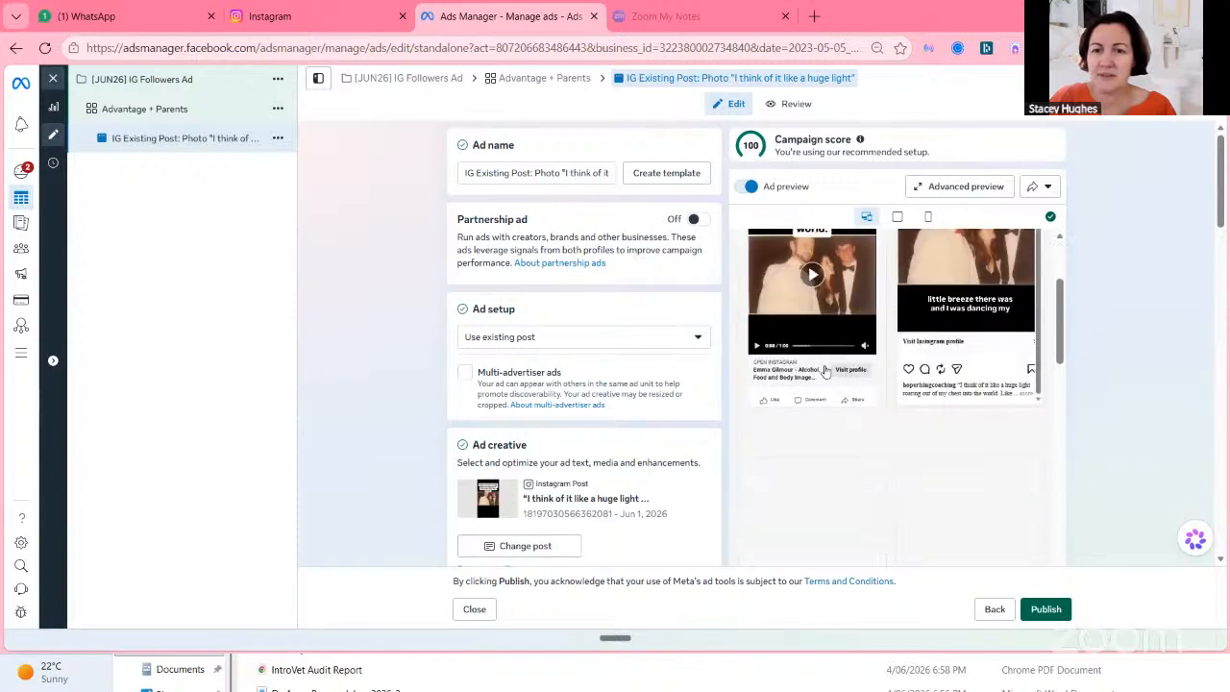
pyautogui.scroll(3, 851, 379)
# Open the ad set and review its performance goal, destination, budget, audience and placement settings.
pyautogui.click(140, 106)
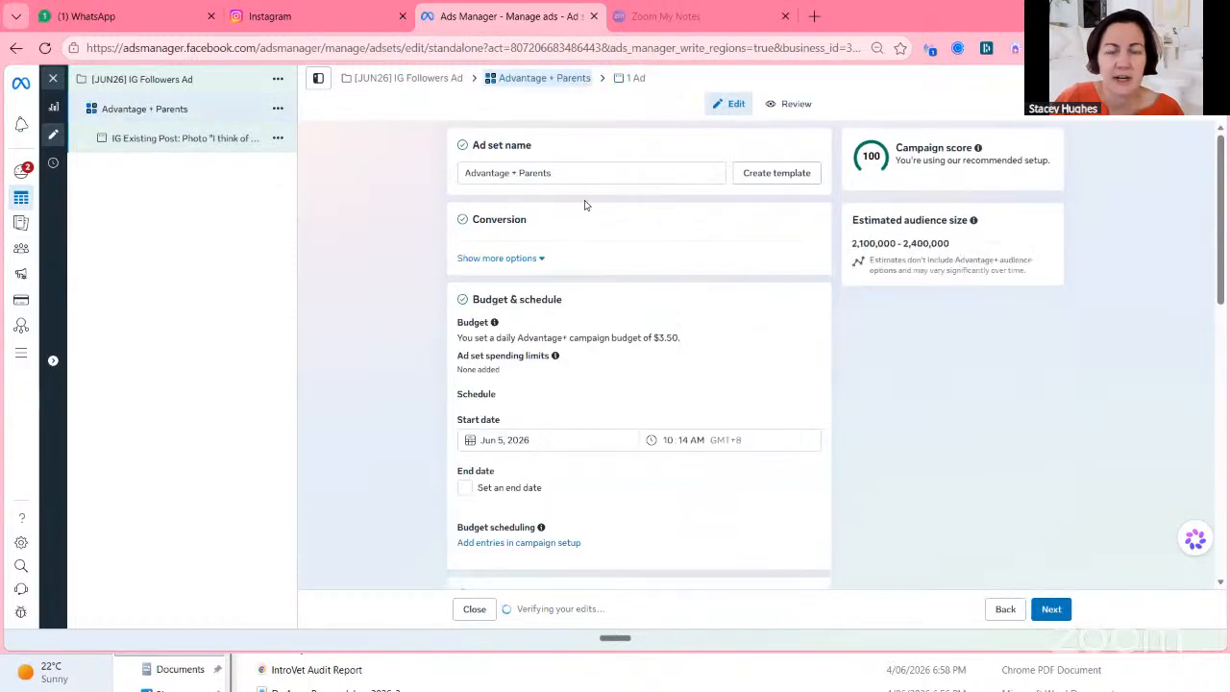
pyautogui.scroll(-5, 577, 202)
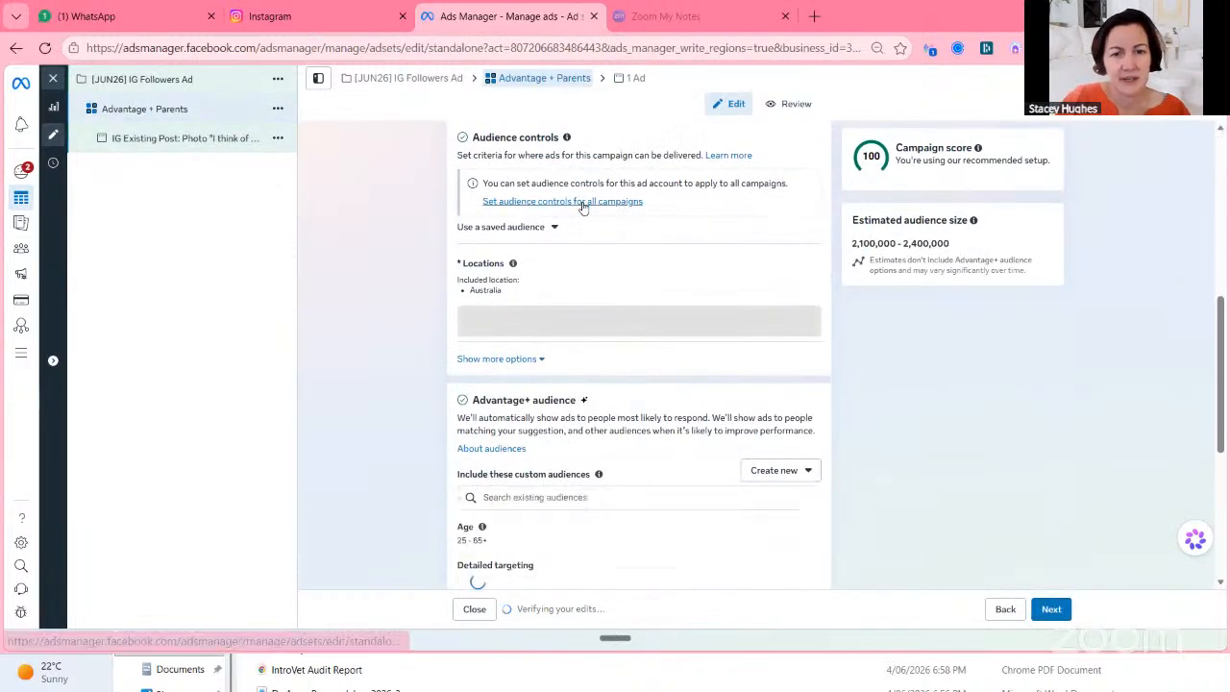
pyautogui.scroll(-2, 583, 208)
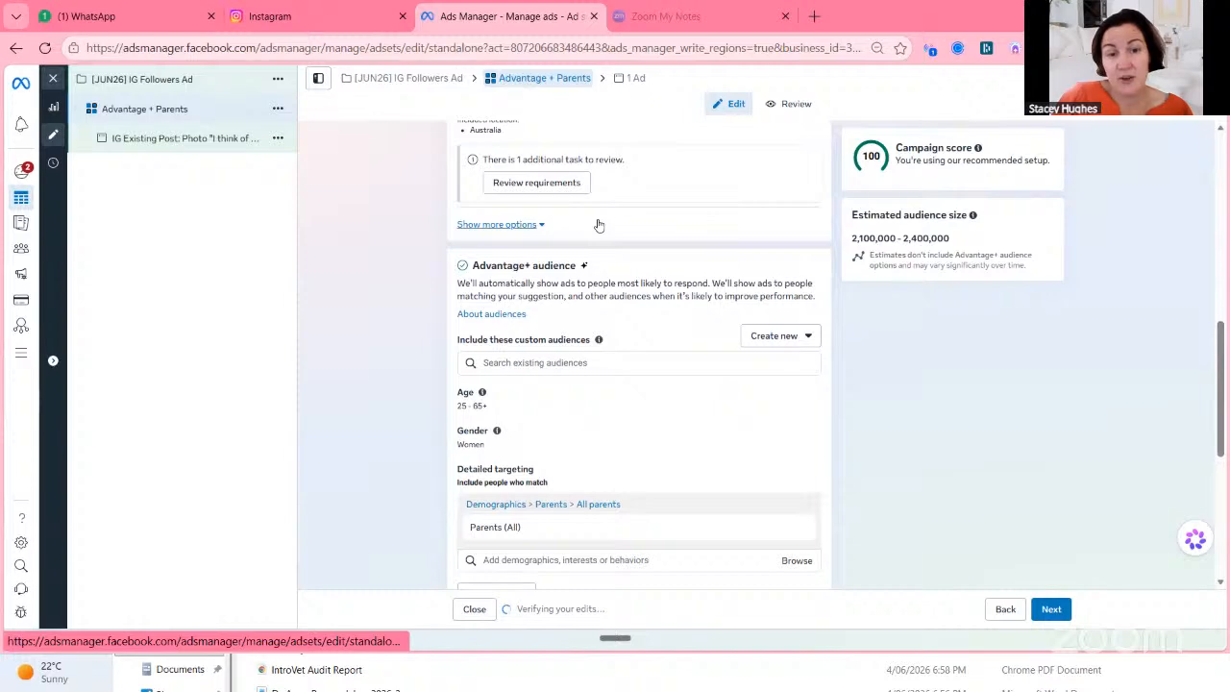
pyautogui.scroll(-3, 598, 225)
pyautogui.scroll(-5, 597, 225)
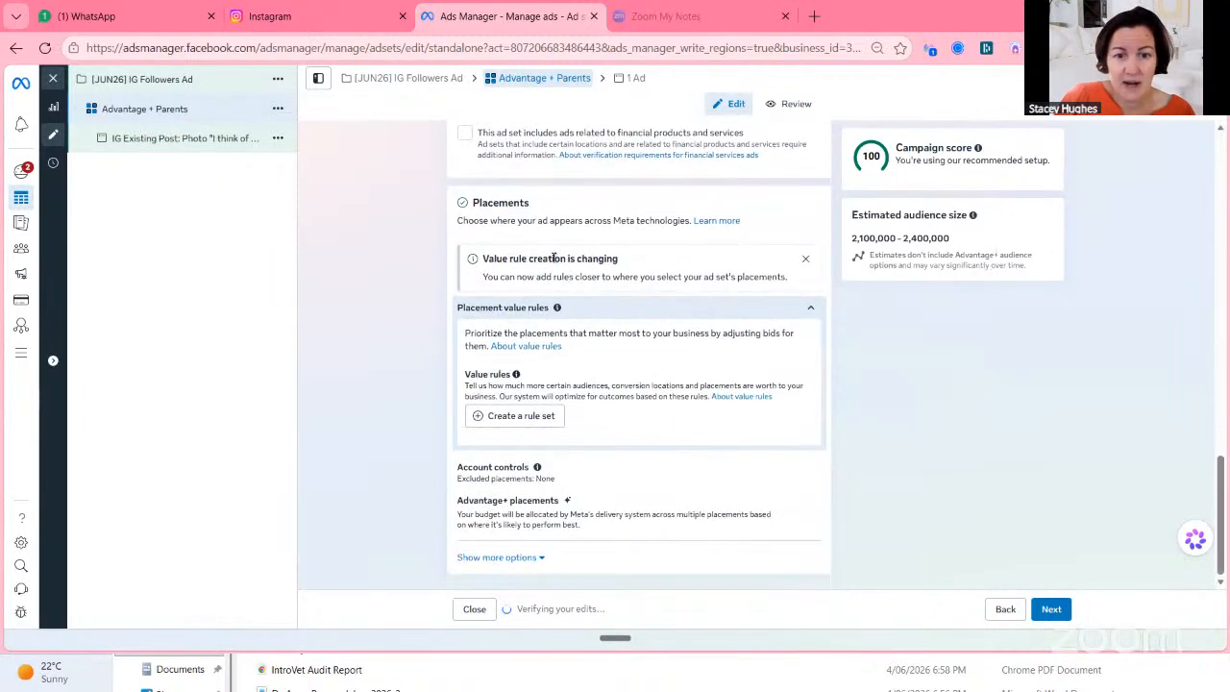
pyautogui.scroll(5, 553, 262)
pyautogui.scroll(4, 554, 261)
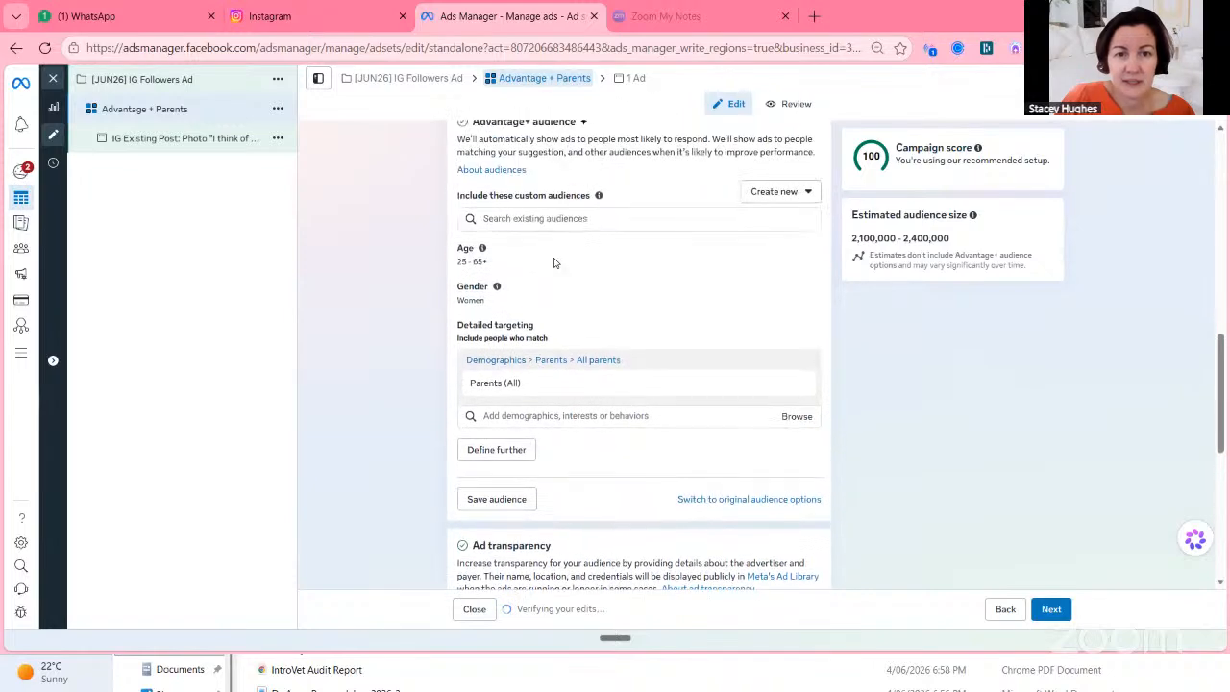
pyautogui.scroll(2, 554, 256)
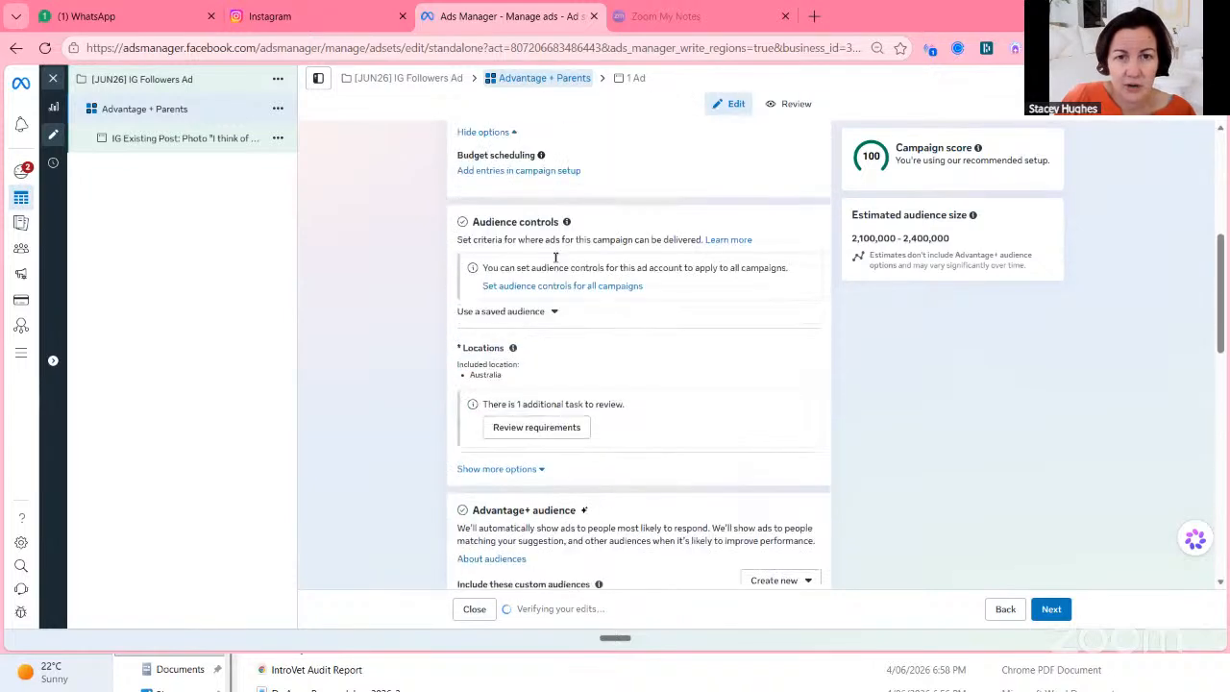
pyautogui.scroll(3, 555, 260)
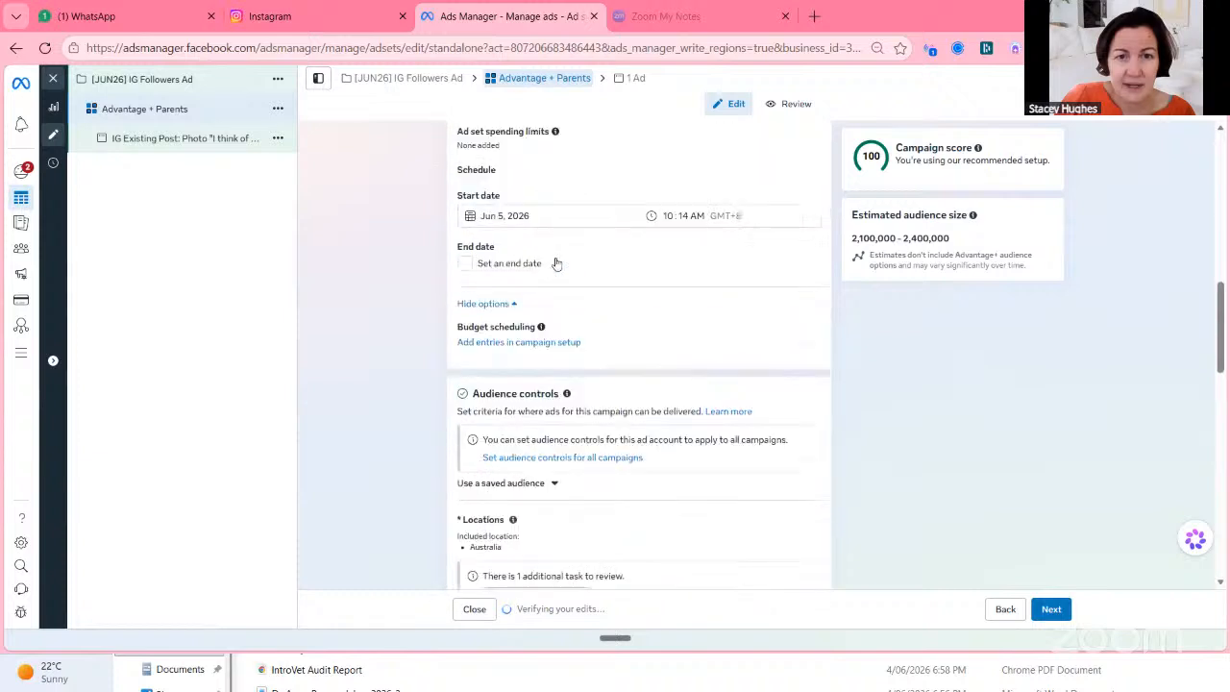
pyautogui.scroll(2, 561, 265)
pyautogui.scroll(1, 560, 264)
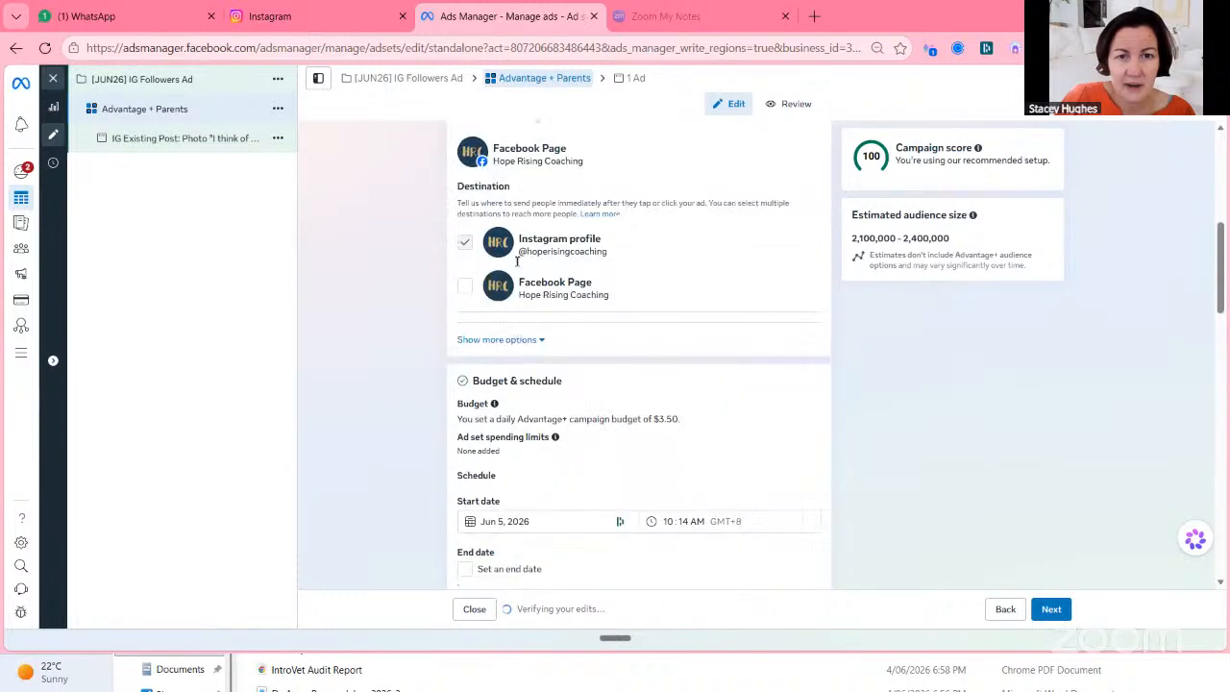
pyautogui.scroll(1, 563, 268)
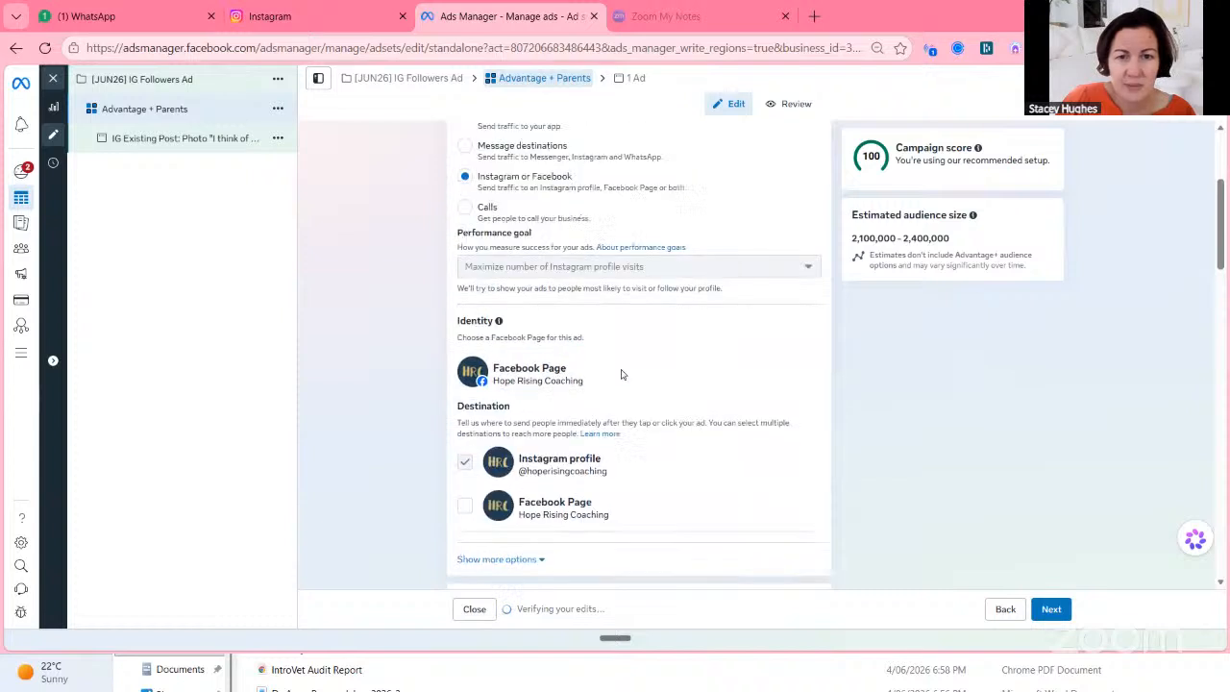
pyautogui.scroll(2, 625, 373)
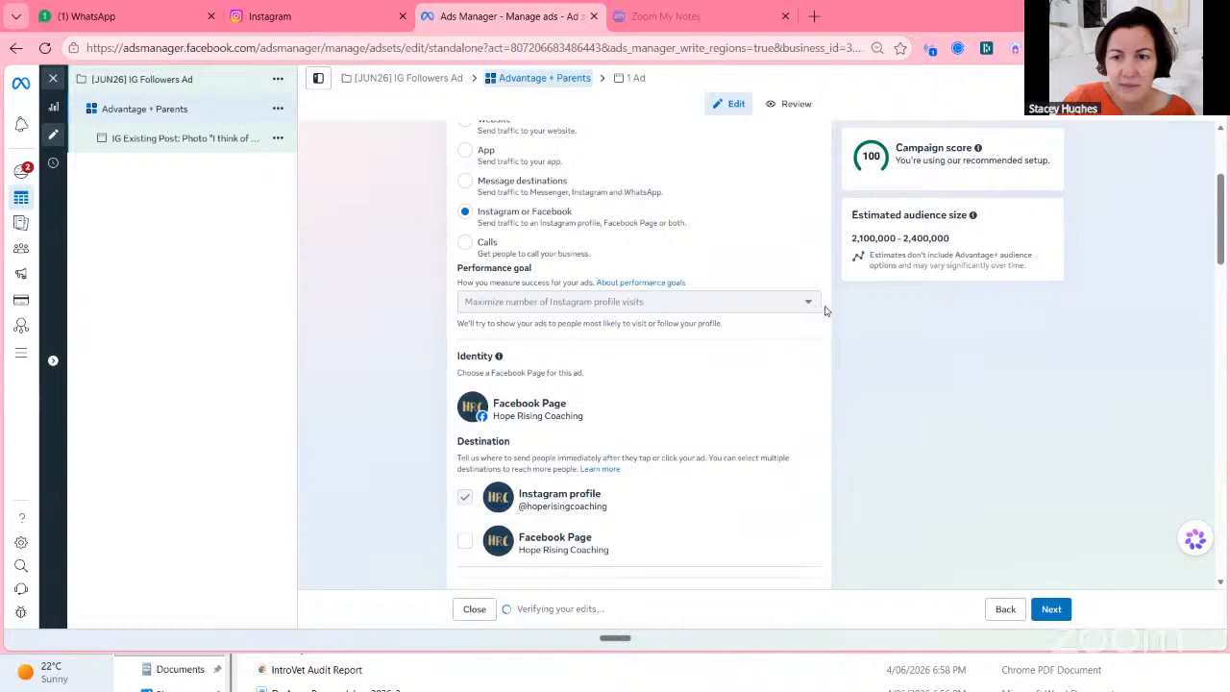
pyautogui.moveTo(792, 299)
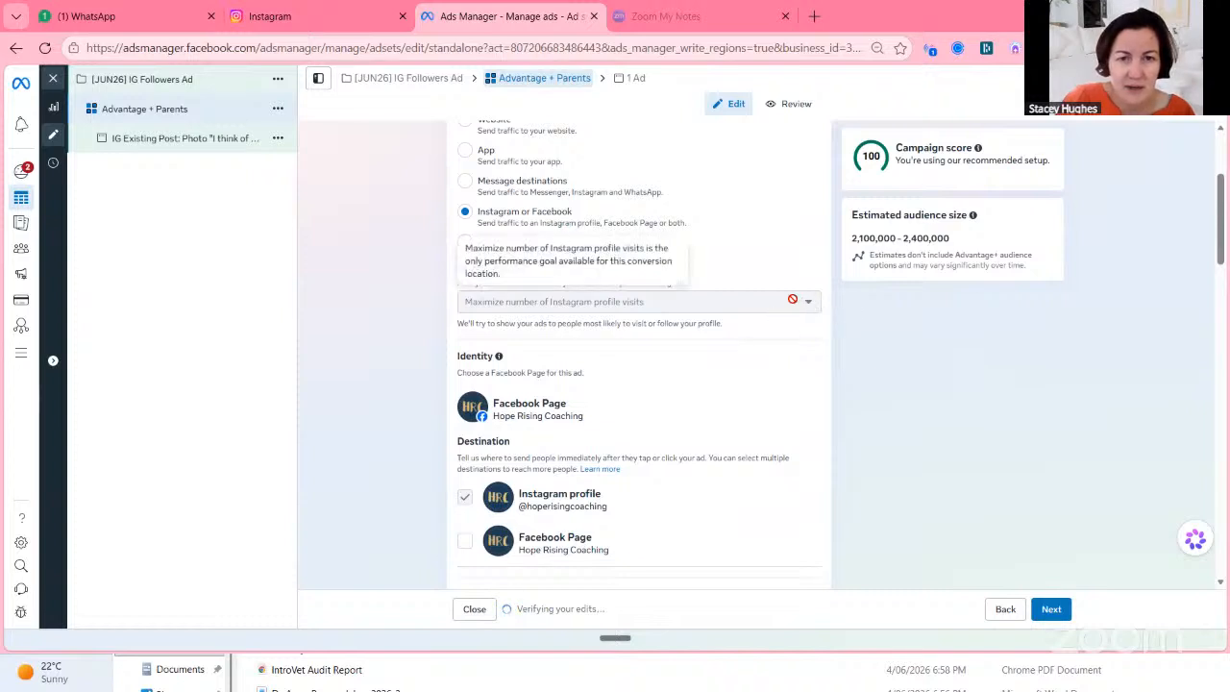
pyautogui.scroll(-3, 793, 299)
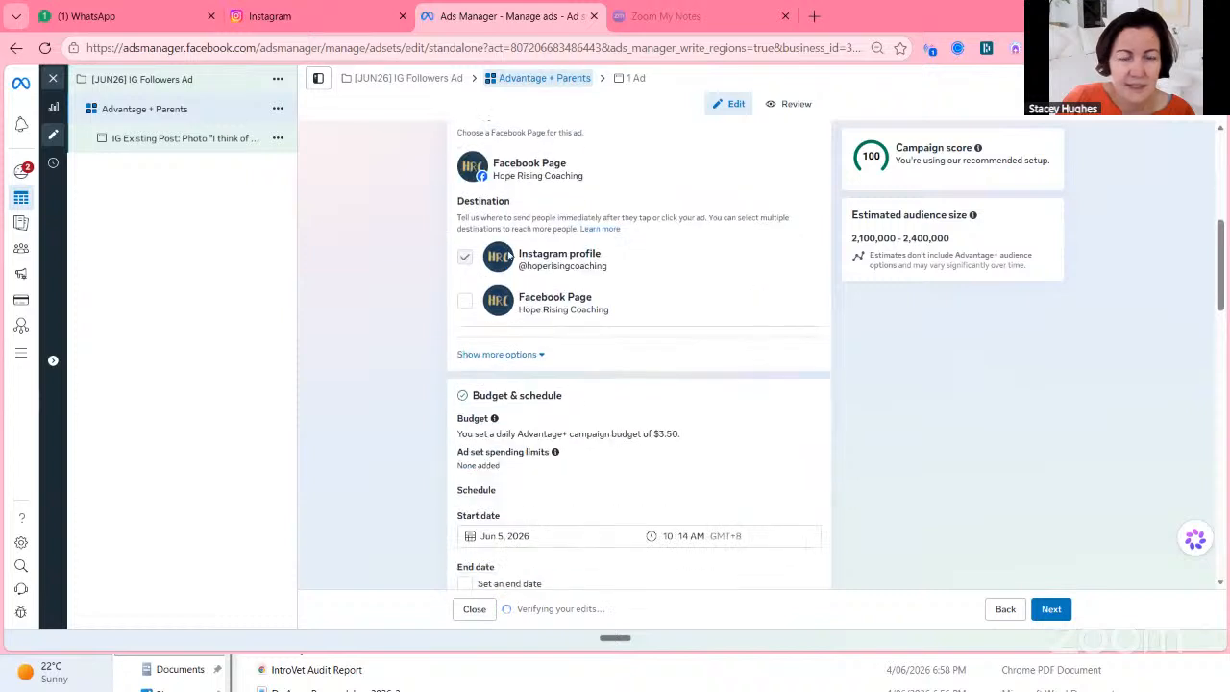
# Return to the ad, open its advanced preview and scroll through all placement previews.
pyautogui.click(228, 144)
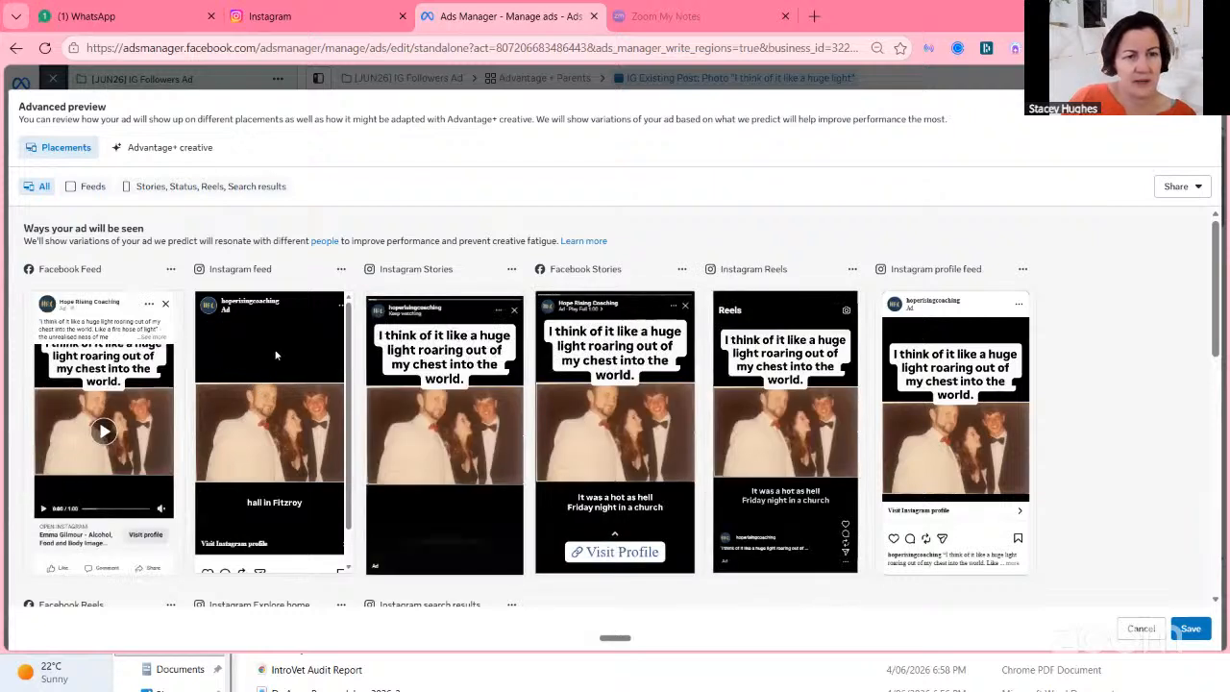
pyautogui.scroll(-1, 275, 355)
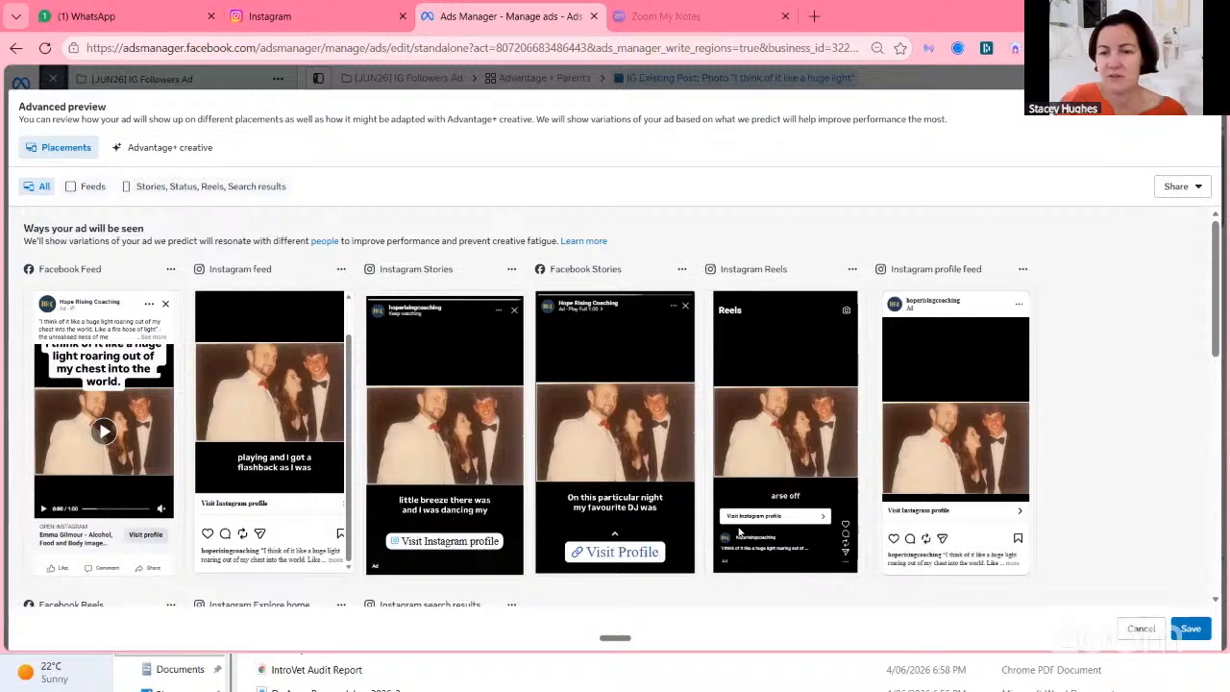
pyautogui.scroll(-2, 969, 472)
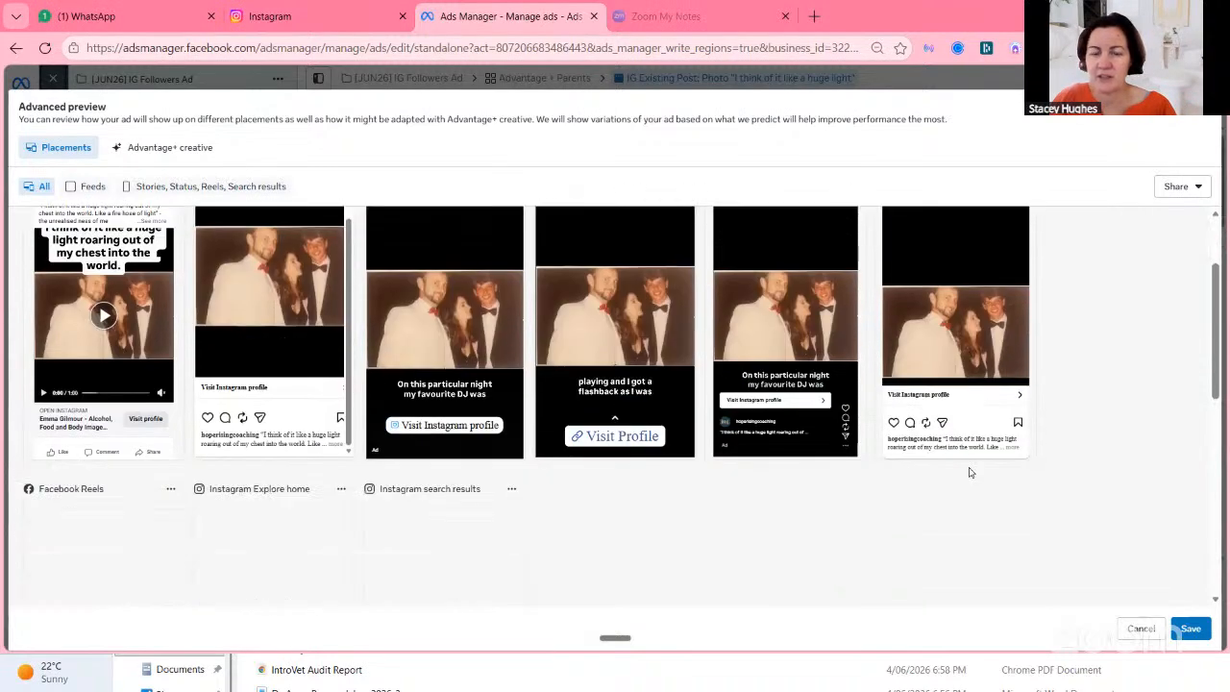
pyautogui.scroll(-4, 970, 472)
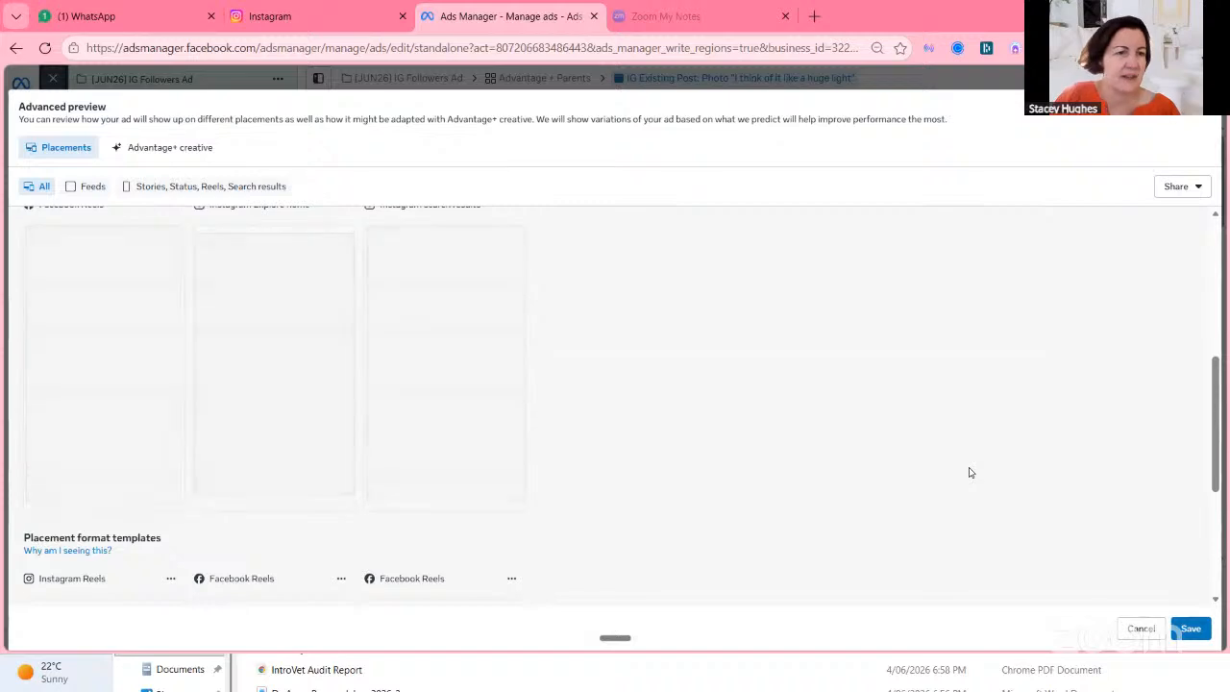
pyautogui.scroll(-2, 963, 473)
pyautogui.scroll(5, 962, 474)
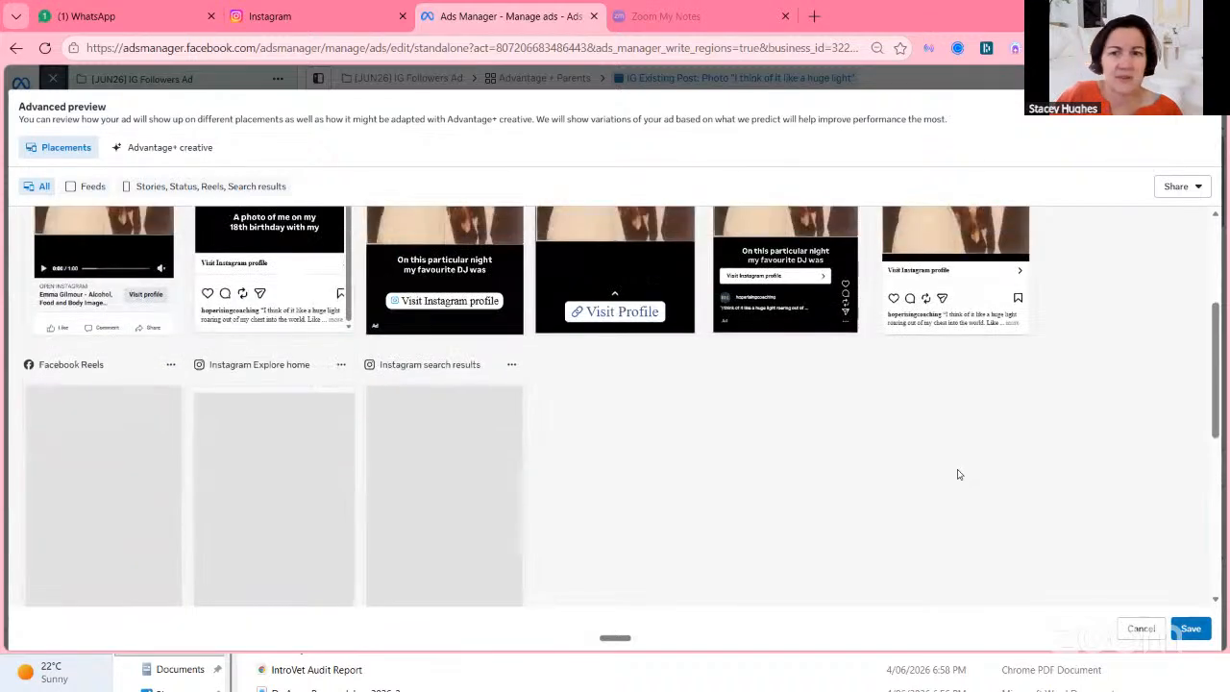
pyautogui.scroll(4, 956, 473)
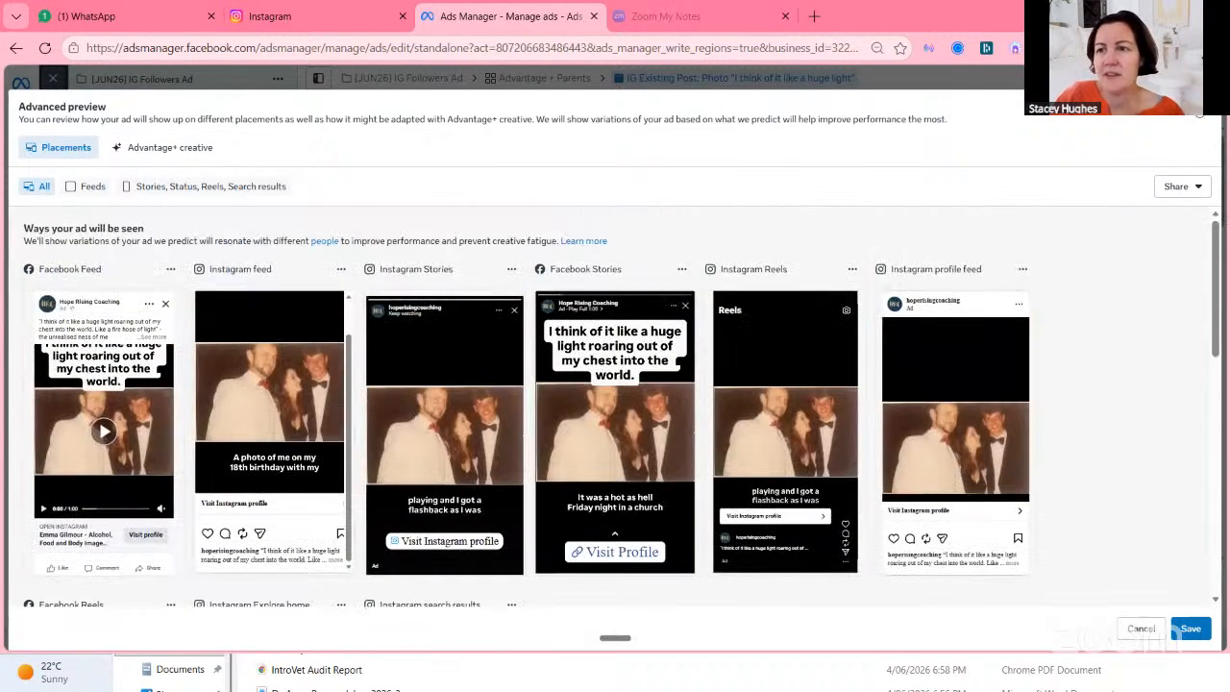
# Close the advanced preview and review the ad's multi-advertiser option, primary text and enhancements.
pyautogui.click(1198, 114)
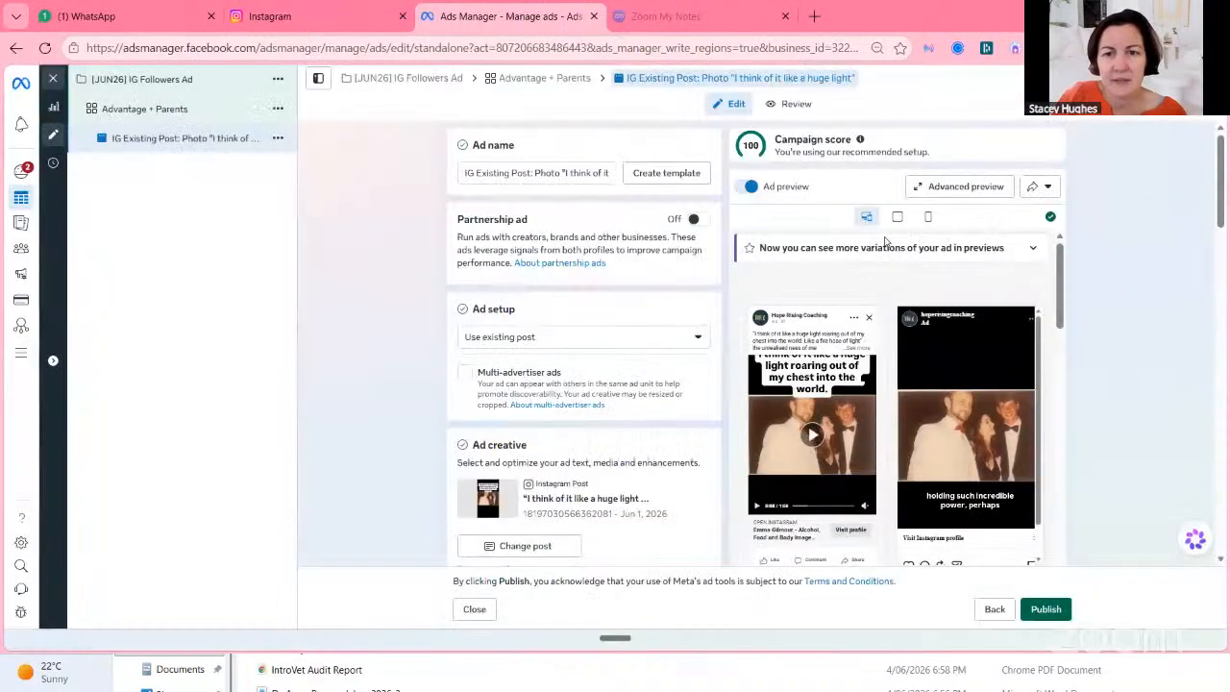
pyautogui.scroll(-2, 639, 430)
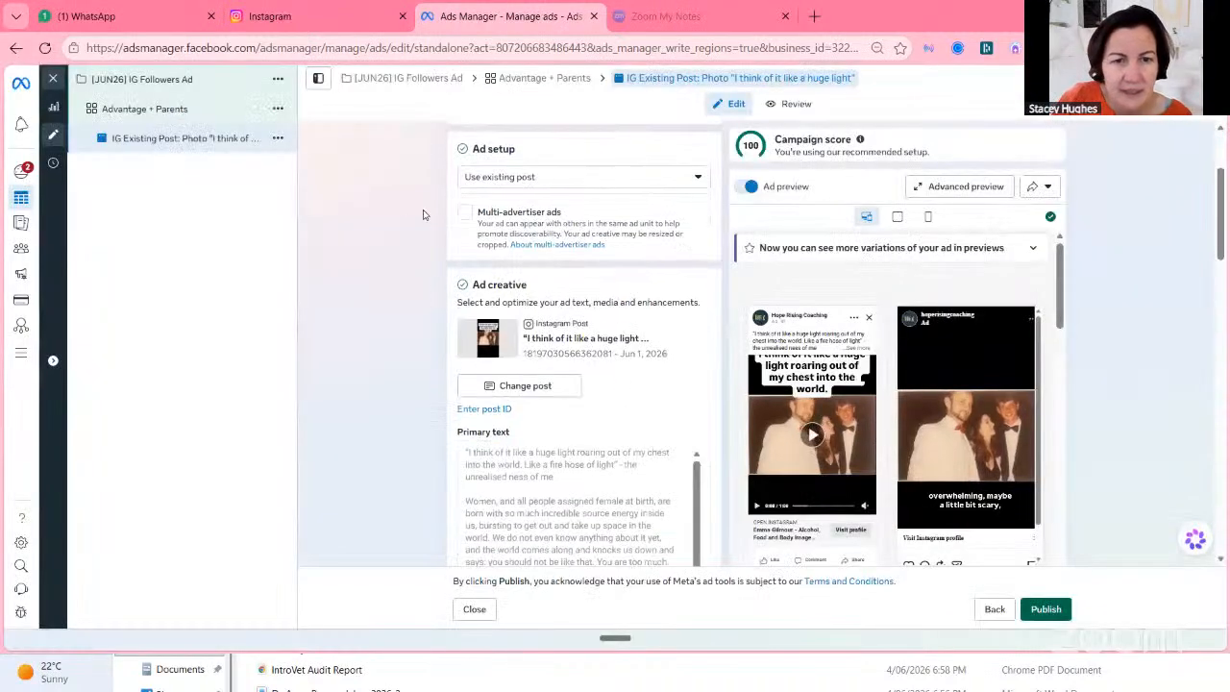
pyautogui.click(465, 212)
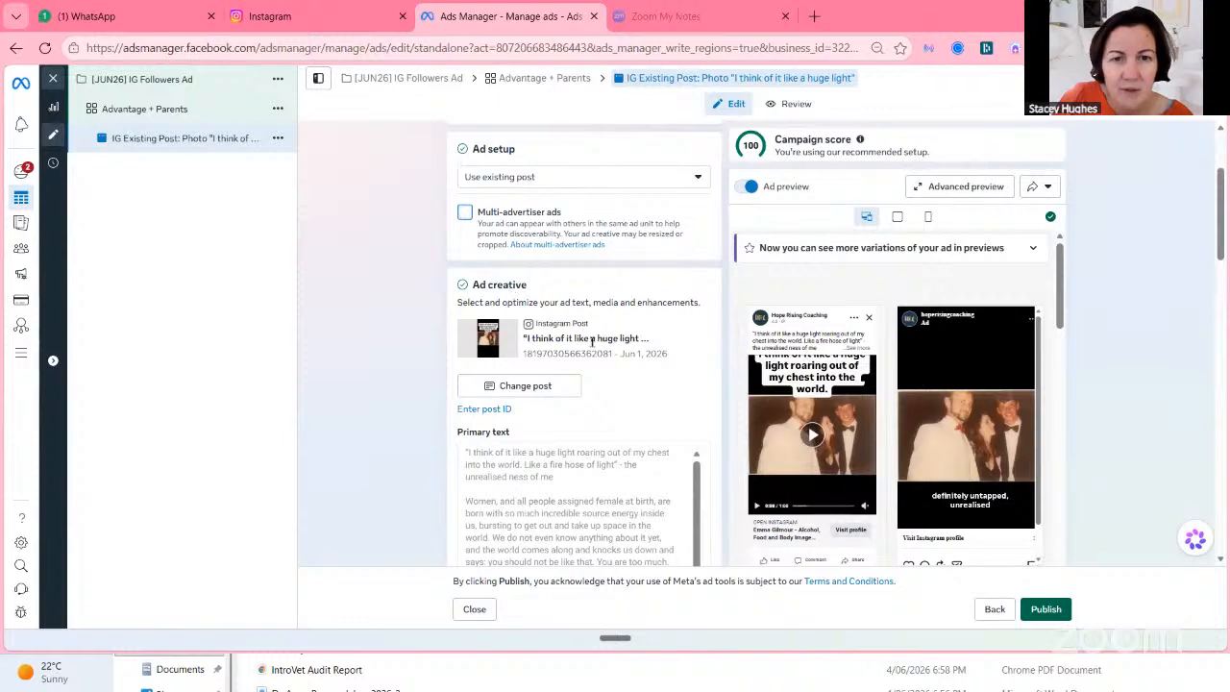
pyautogui.scroll(-1, 558, 288)
pyautogui.scroll(-4, 558, 288)
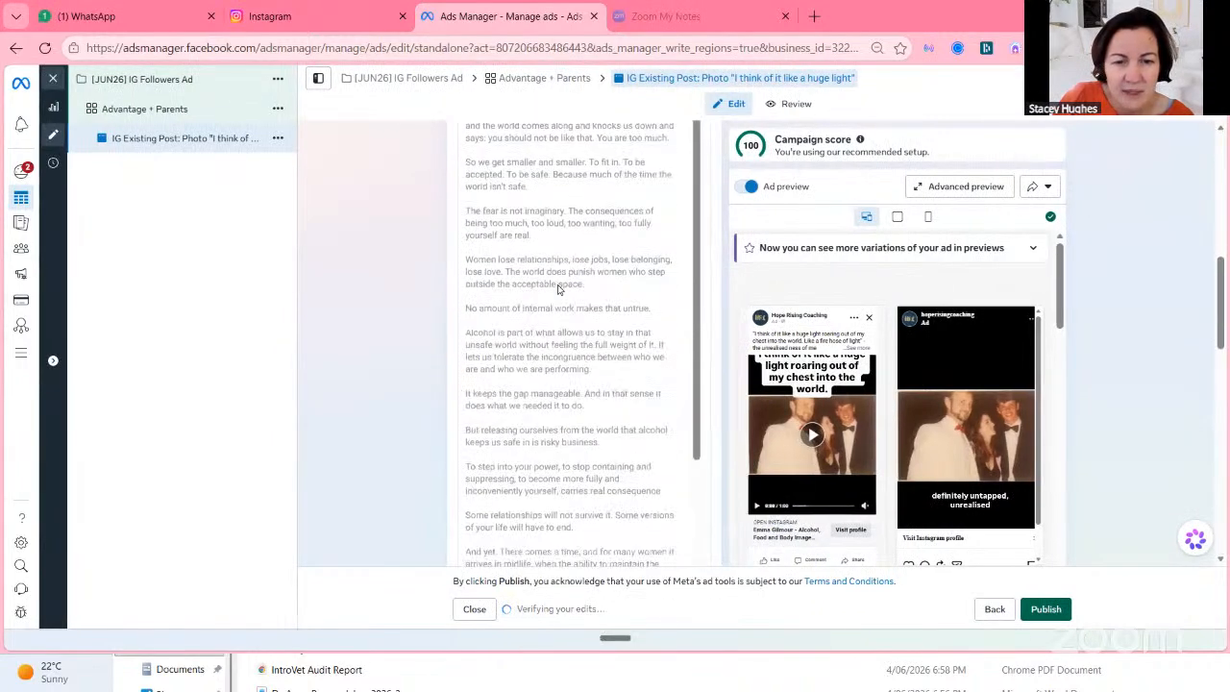
pyautogui.scroll(-1, 557, 289)
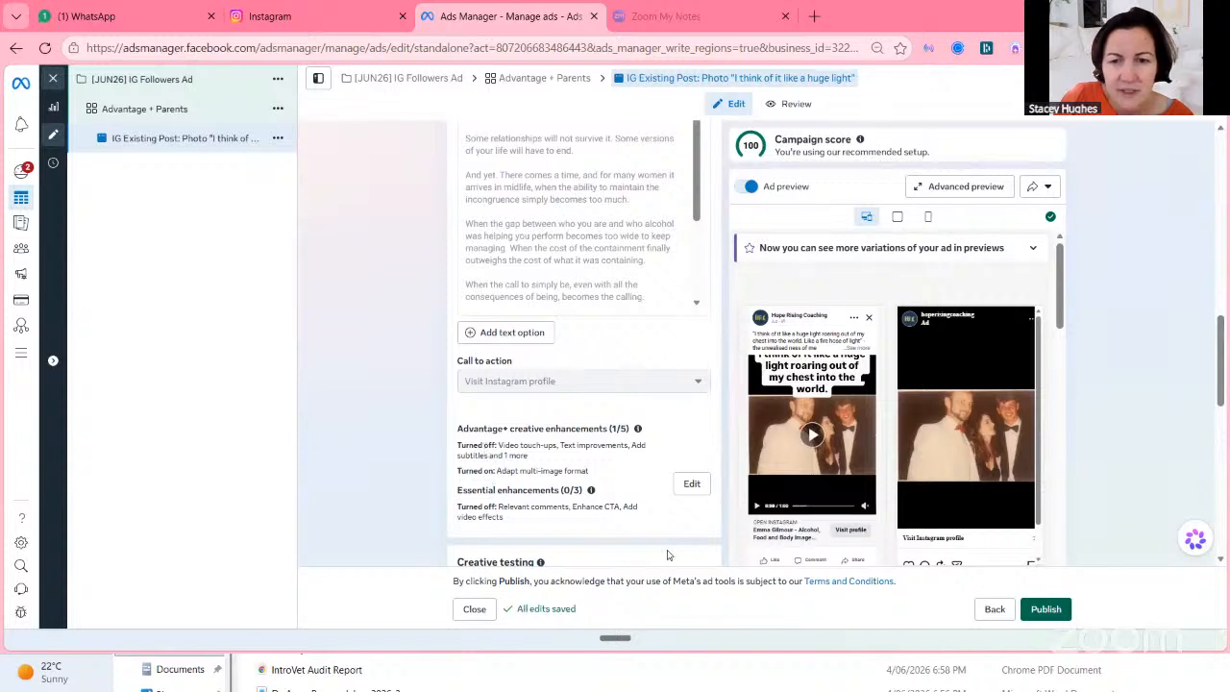
# Open the creative enhancements editor and turn on the Enhance CTA essential enhancement.
pyautogui.click(690, 482)
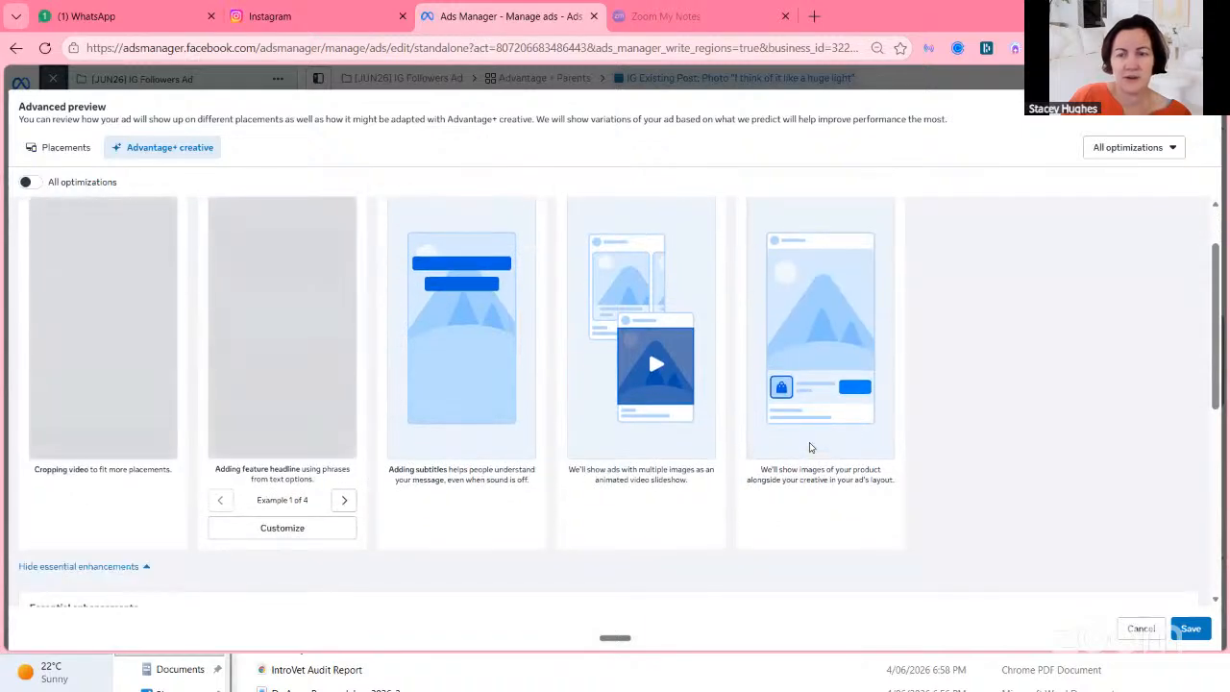
pyautogui.scroll(-3, 809, 446)
pyautogui.scroll(-2, 807, 447)
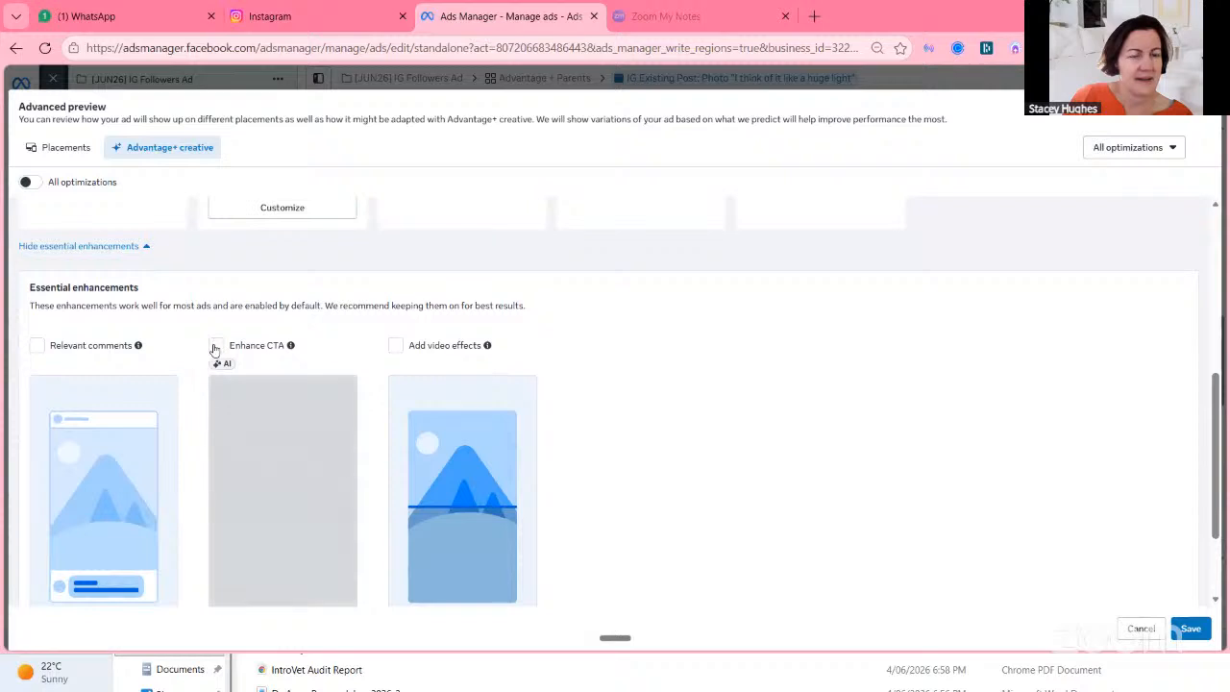
pyautogui.click(216, 347)
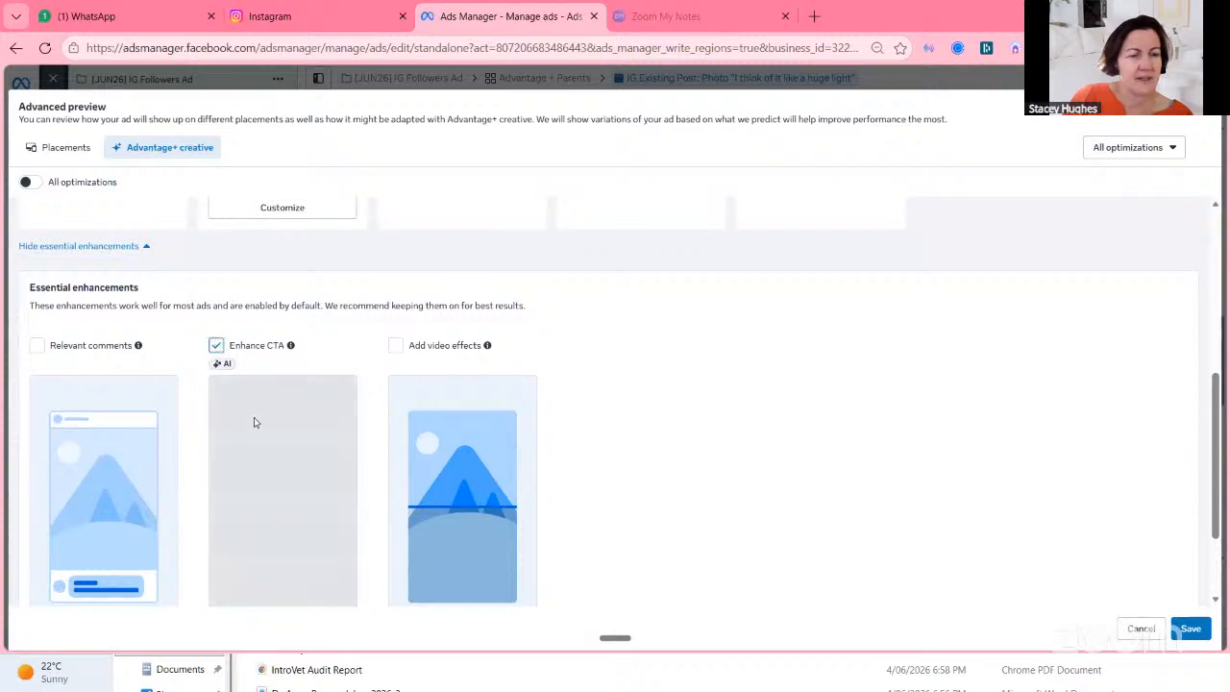
# Review the Enhance CTA customization phrases and the other enhancements, then save the enhancement settings.
pyautogui.scroll(-1, 726, 404)
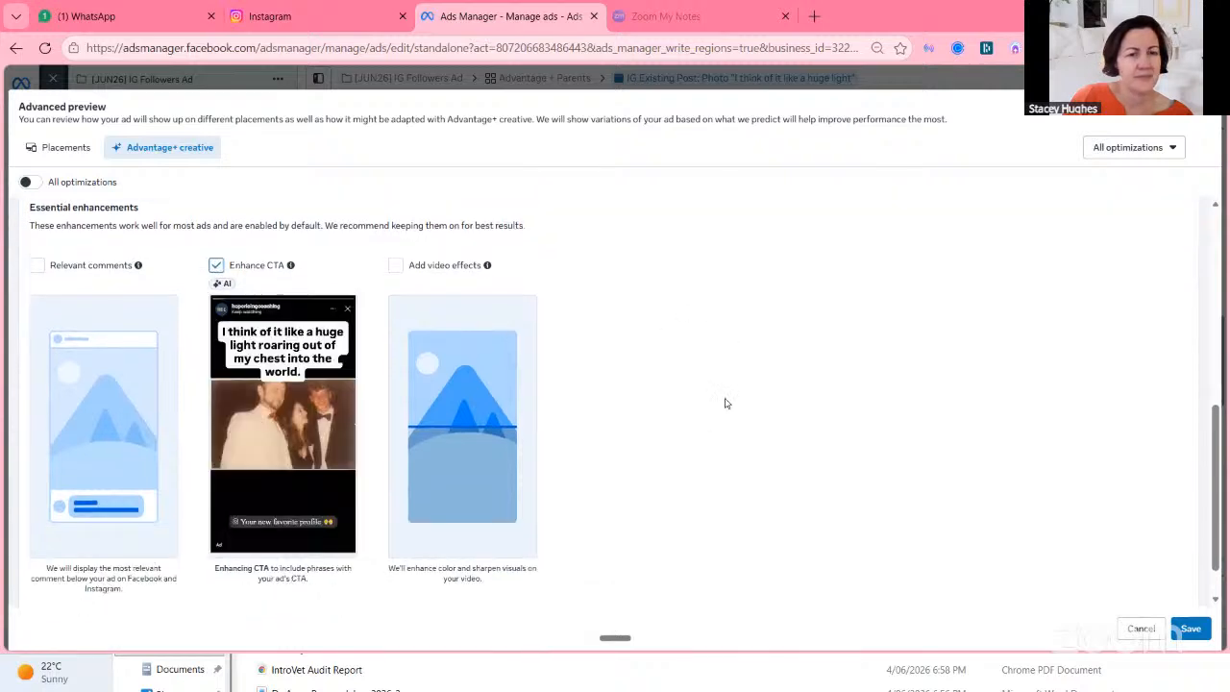
pyautogui.scroll(-1, 725, 403)
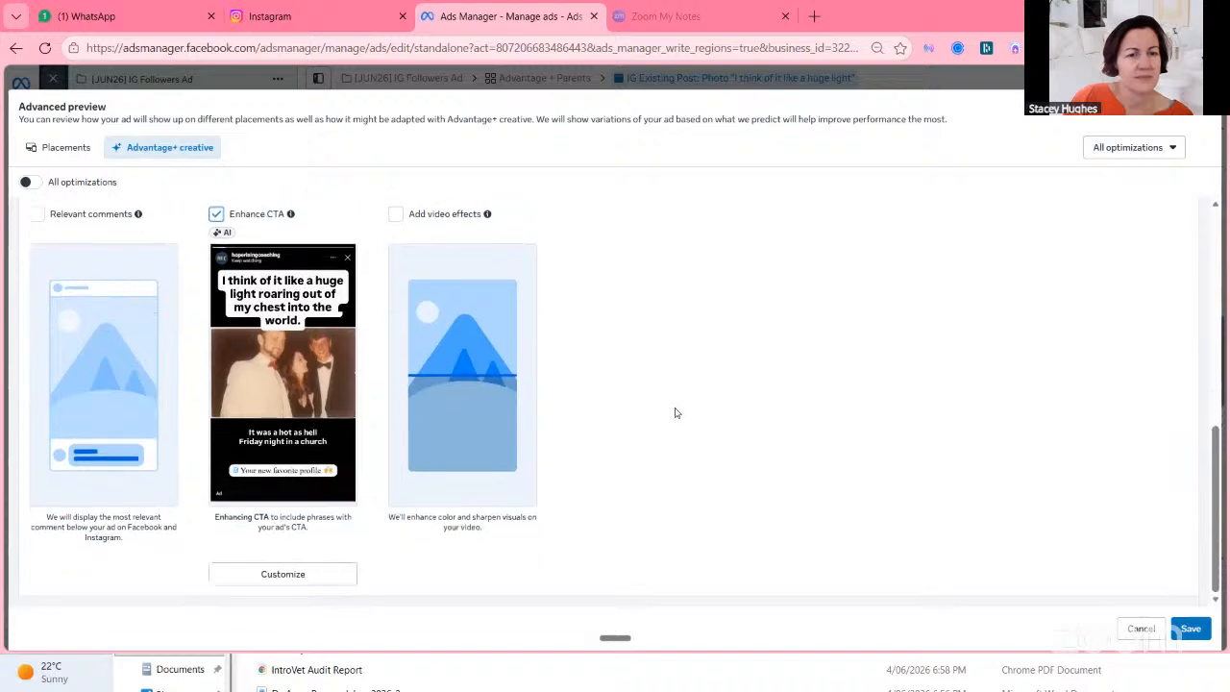
pyautogui.click(282, 575)
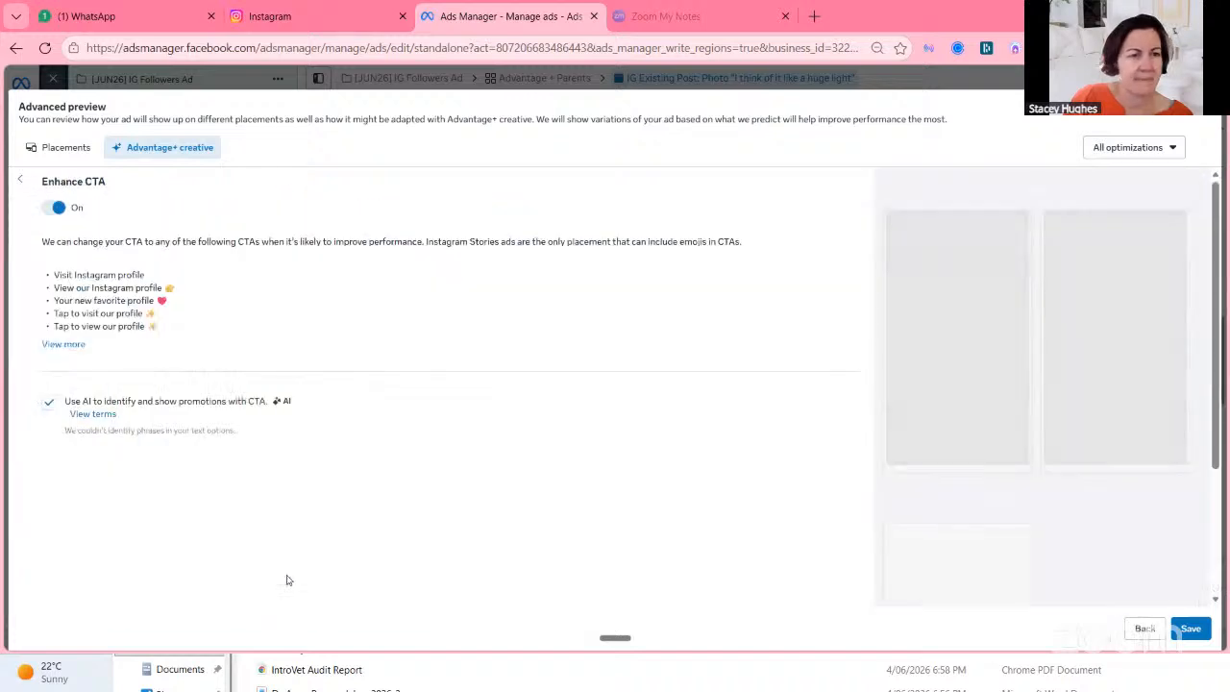
pyautogui.click(63, 344)
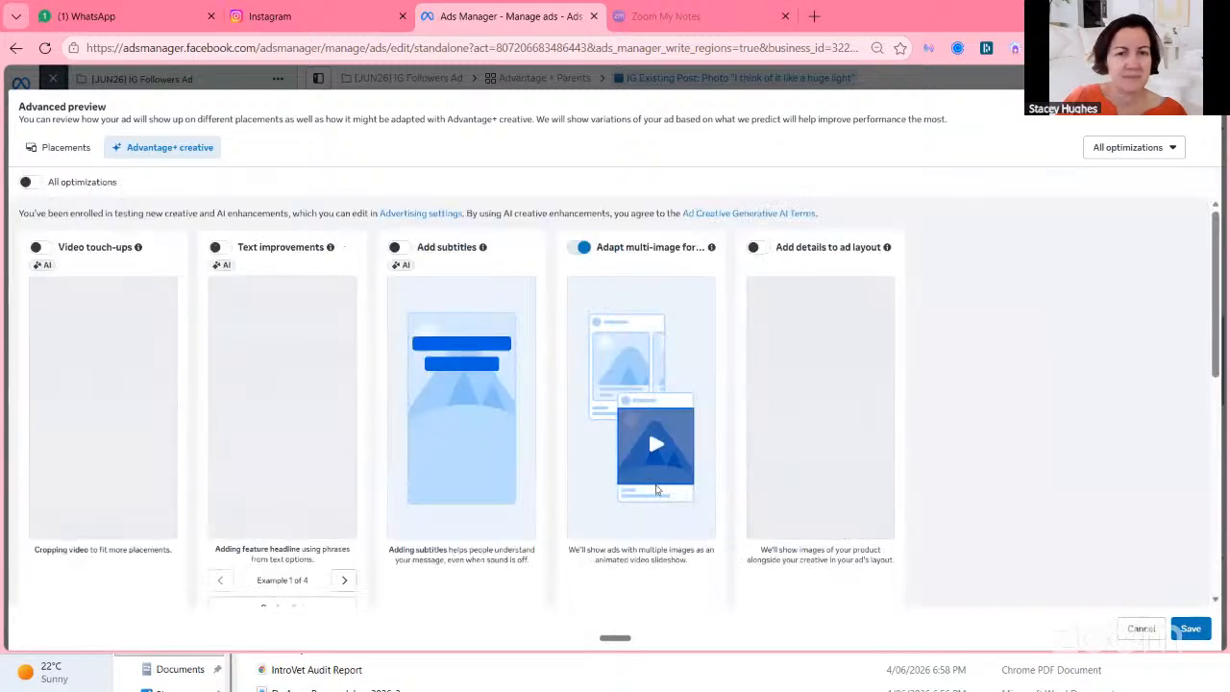
pyautogui.scroll(-5, 670, 459)
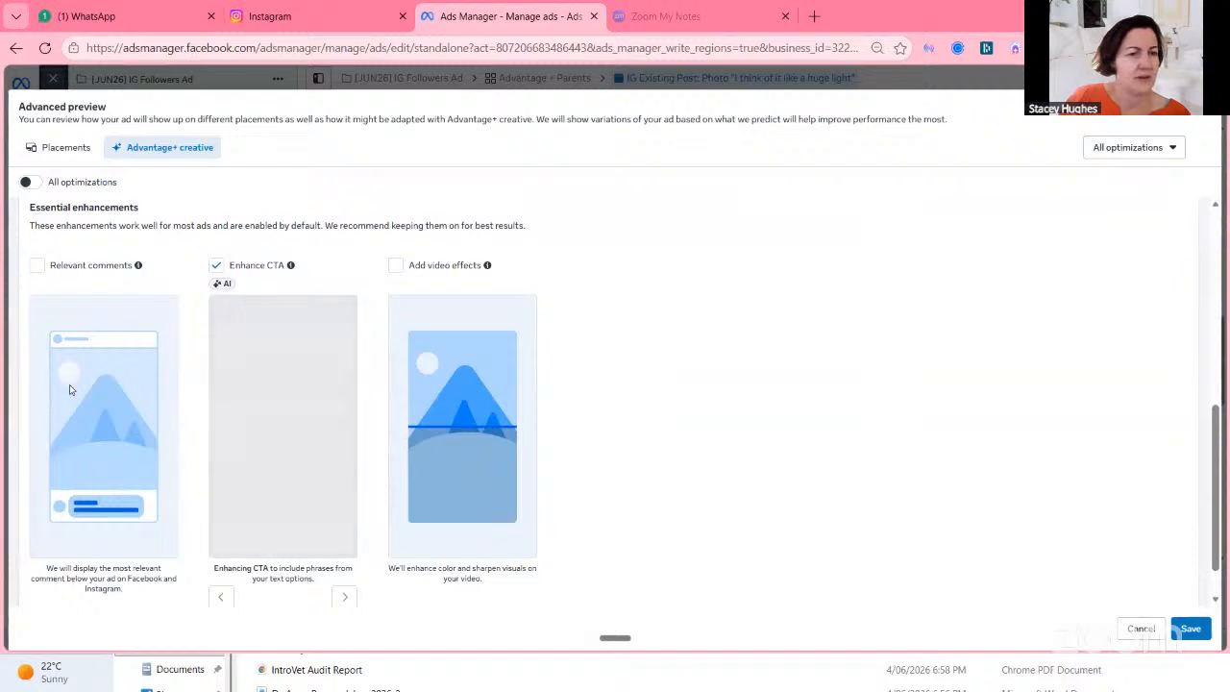
pyautogui.scroll(4, 107, 437)
pyautogui.scroll(2, 107, 441)
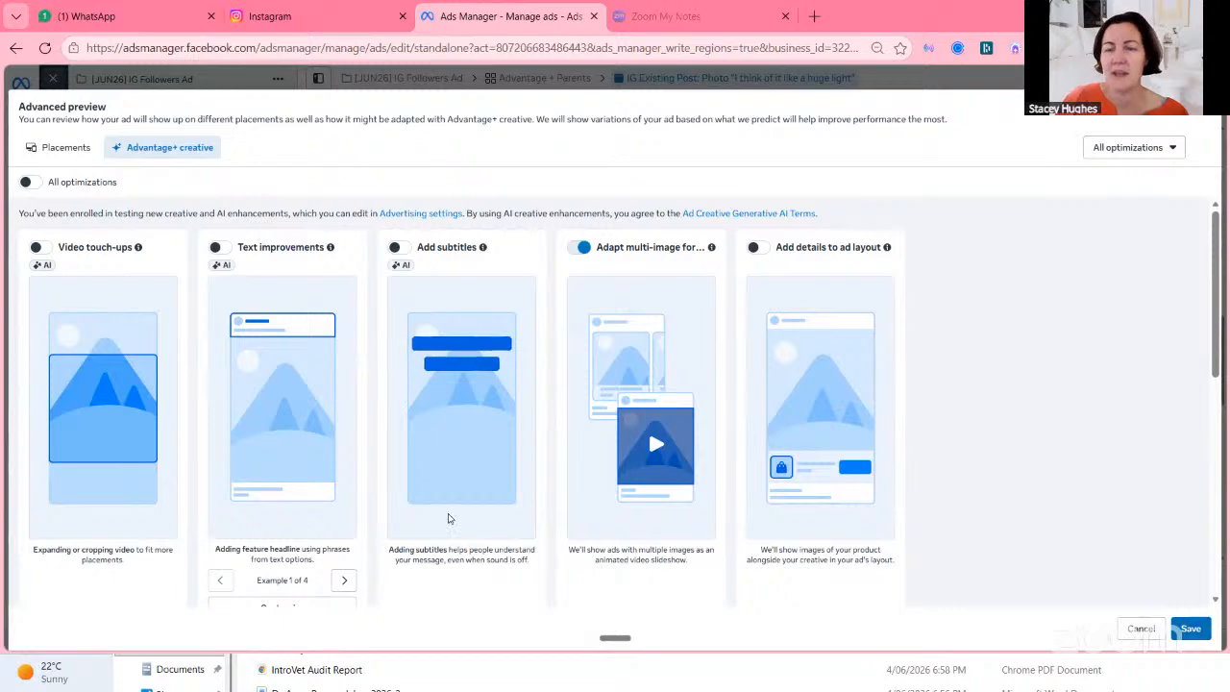
pyautogui.click(1190, 628)
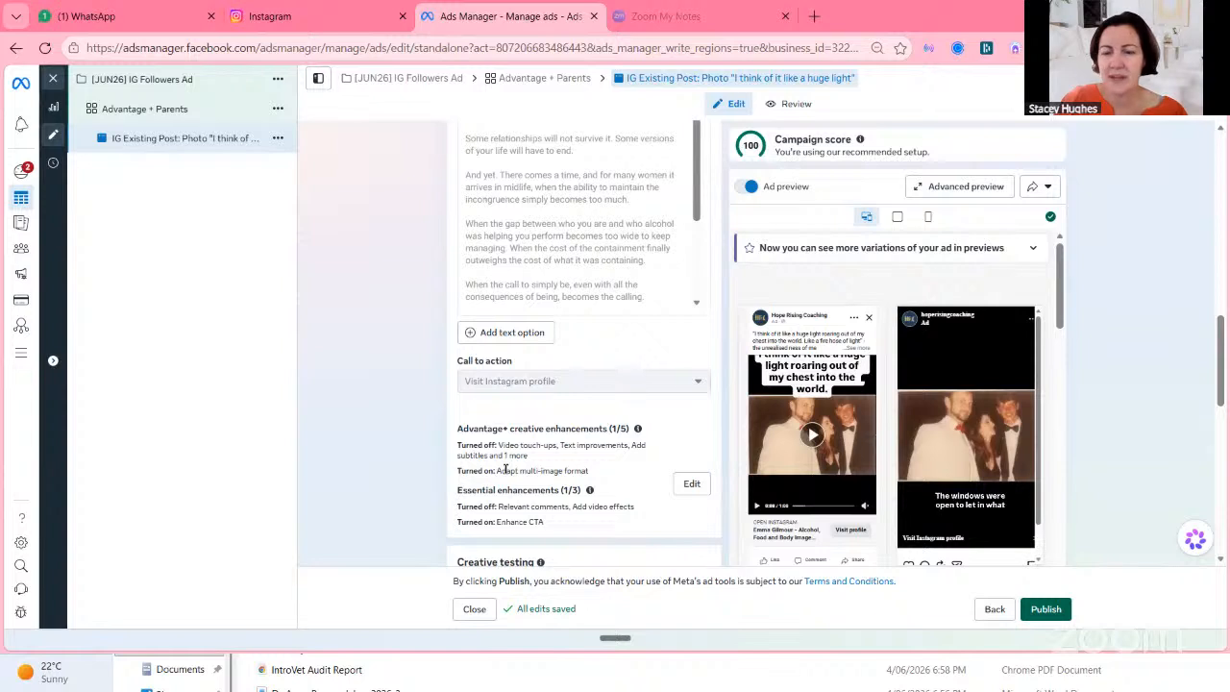
# Play the reel in the ad preview and publish the ad.
pyautogui.click(811, 436)
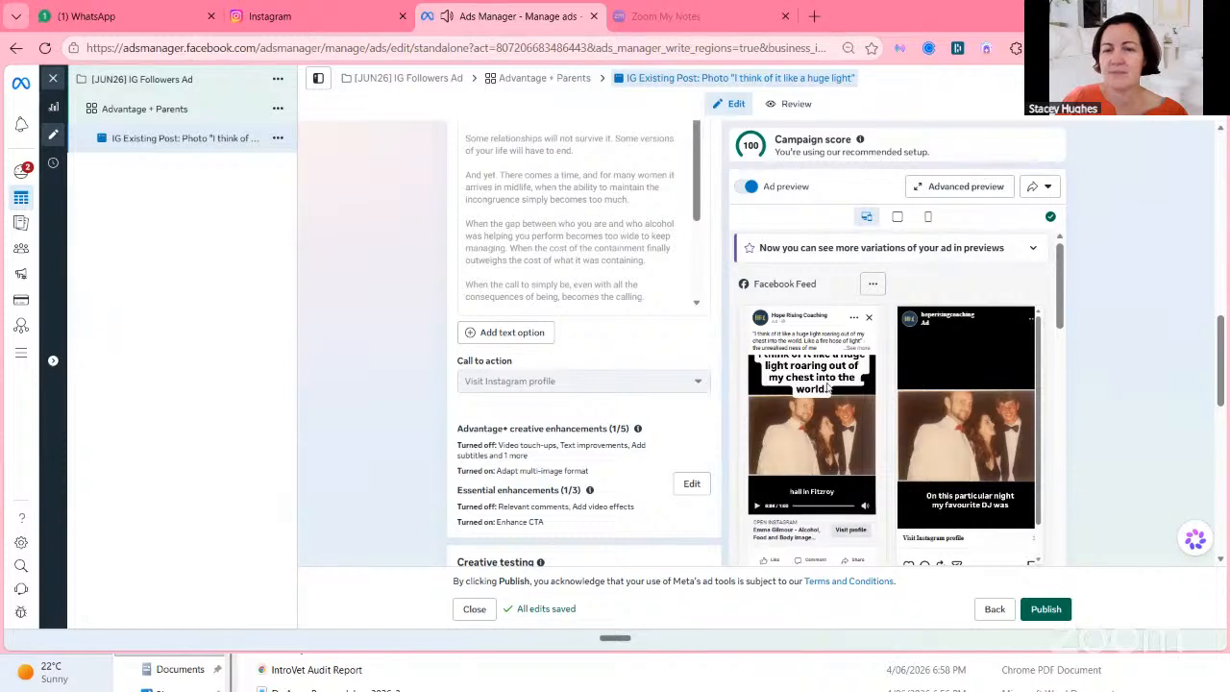
pyautogui.click(1046, 609)
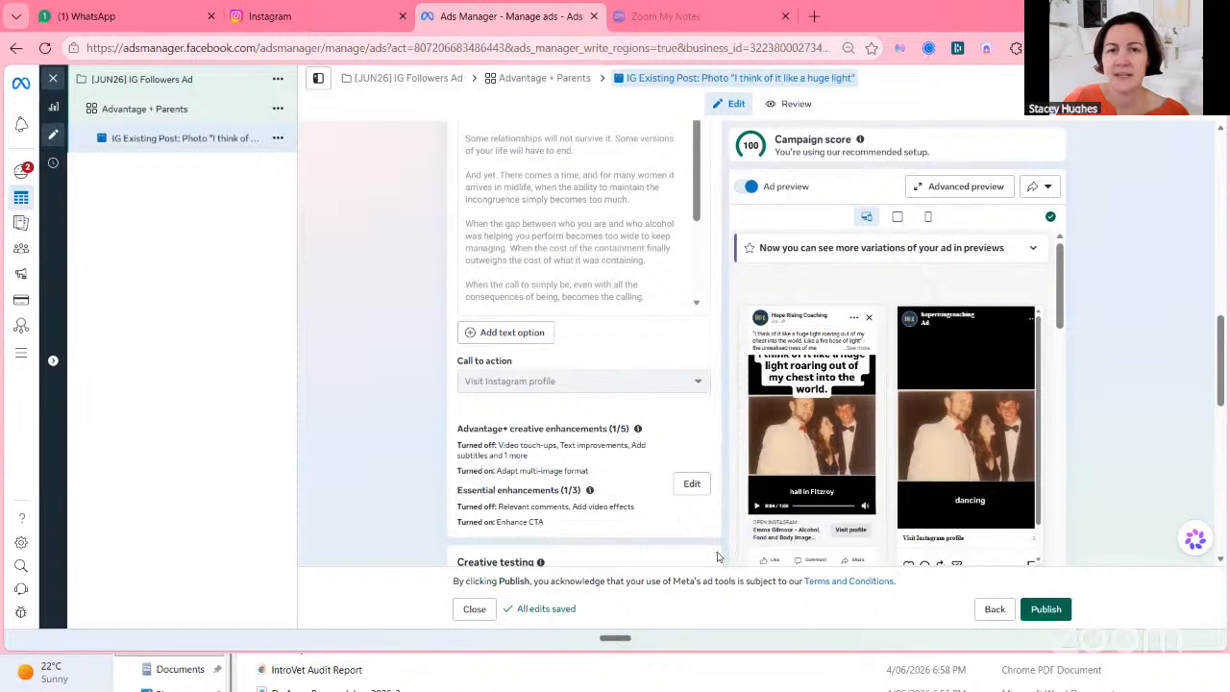